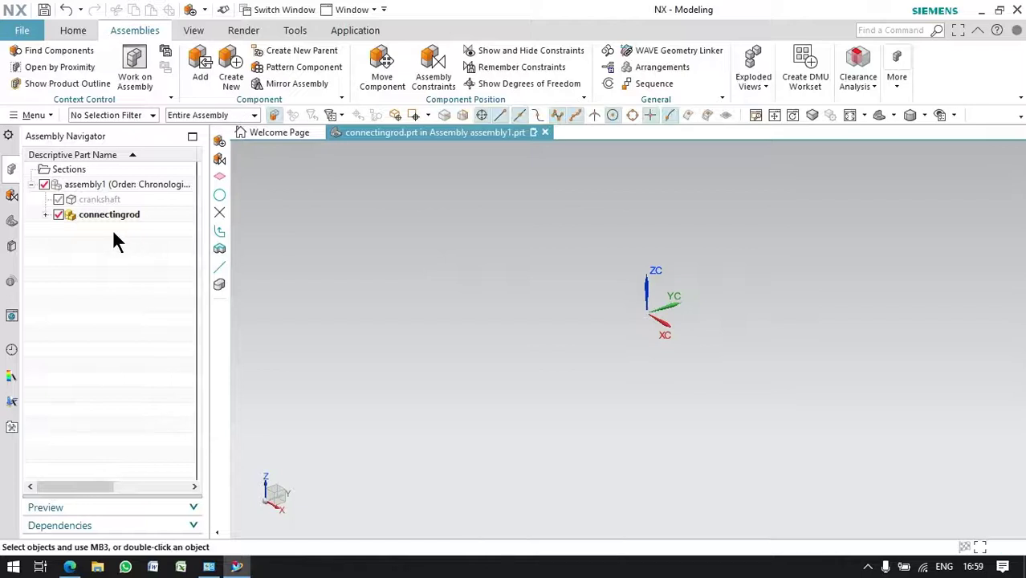
Make model1 the work part and start a sketch on the XZ plane
{"action": "double_click", "coordinate": [100, 232]}
{"action": "left_click", "coordinate": [73, 30]}
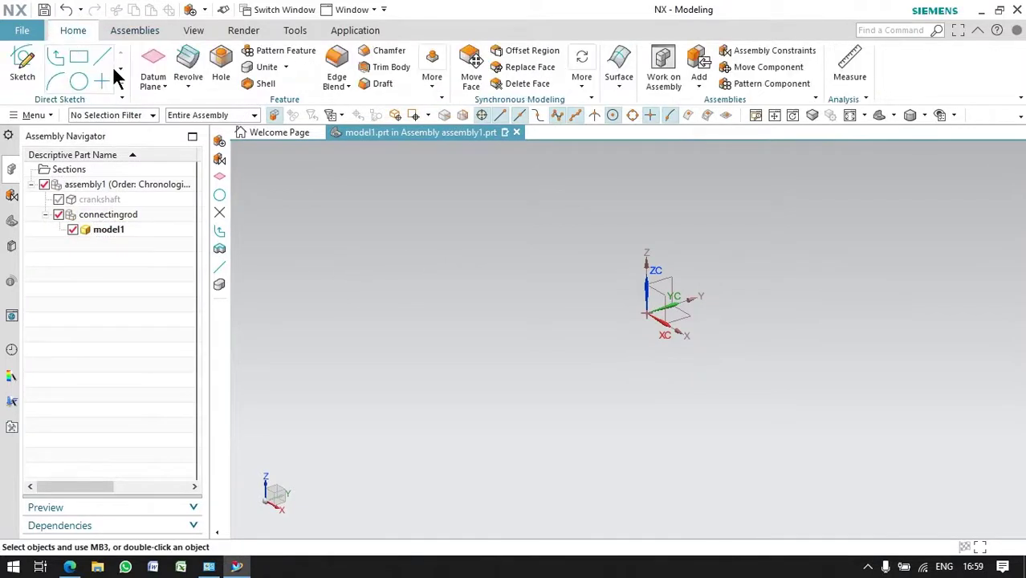
{"action": "left_click", "coordinate": [664, 294]}
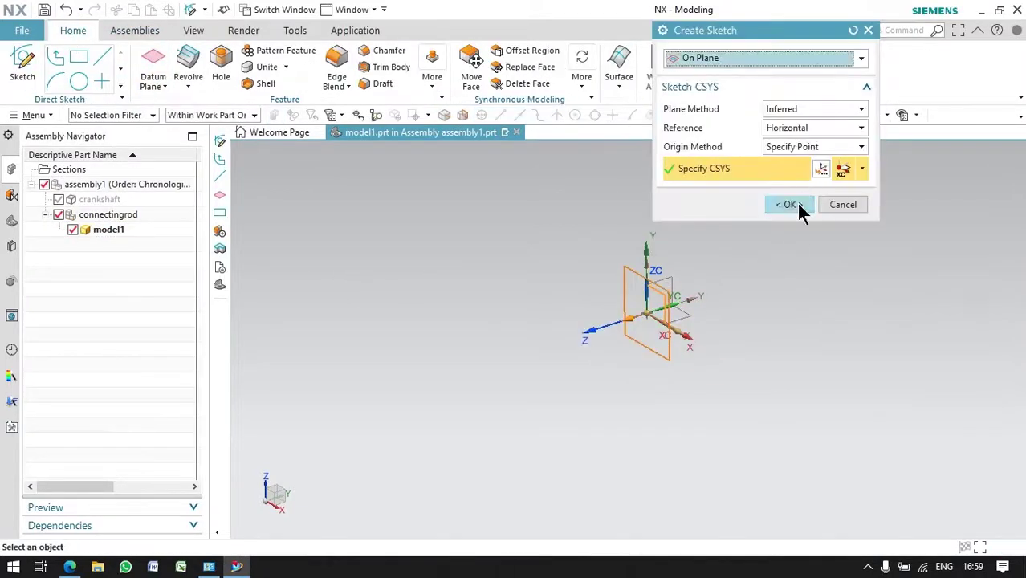
{"action": "left_click", "coordinate": [795, 205]}
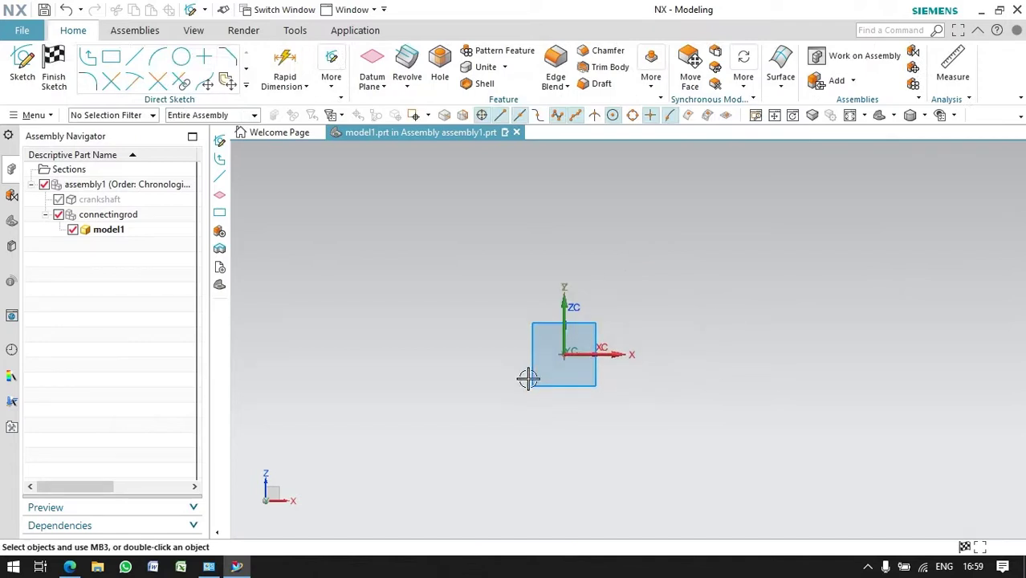
Draw concentric 30 mm and 37.5 mm circles at the origin and finish the sketch
{"action": "key", "text": "o"}
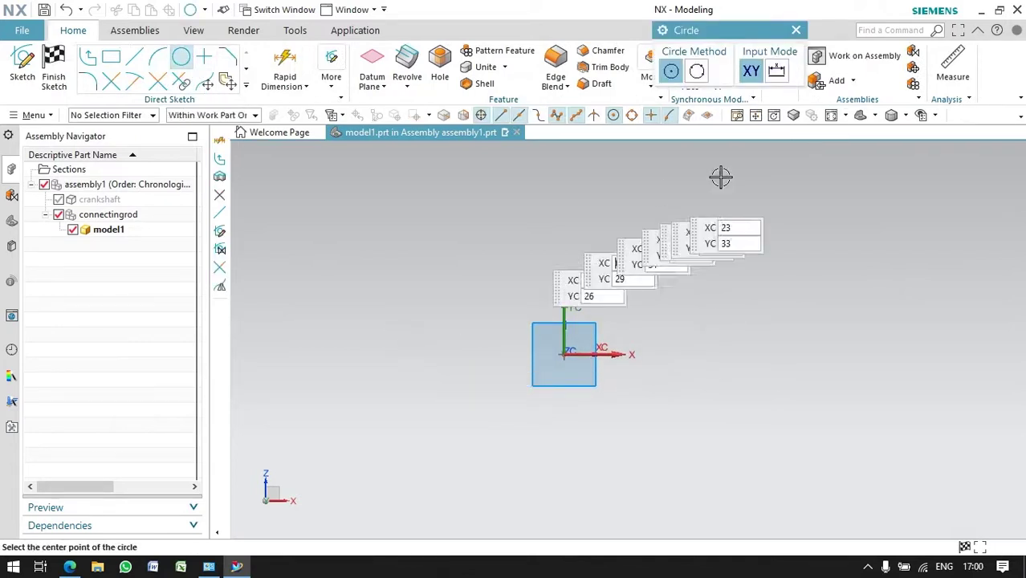
{"action": "left_click", "coordinate": [776, 71]}
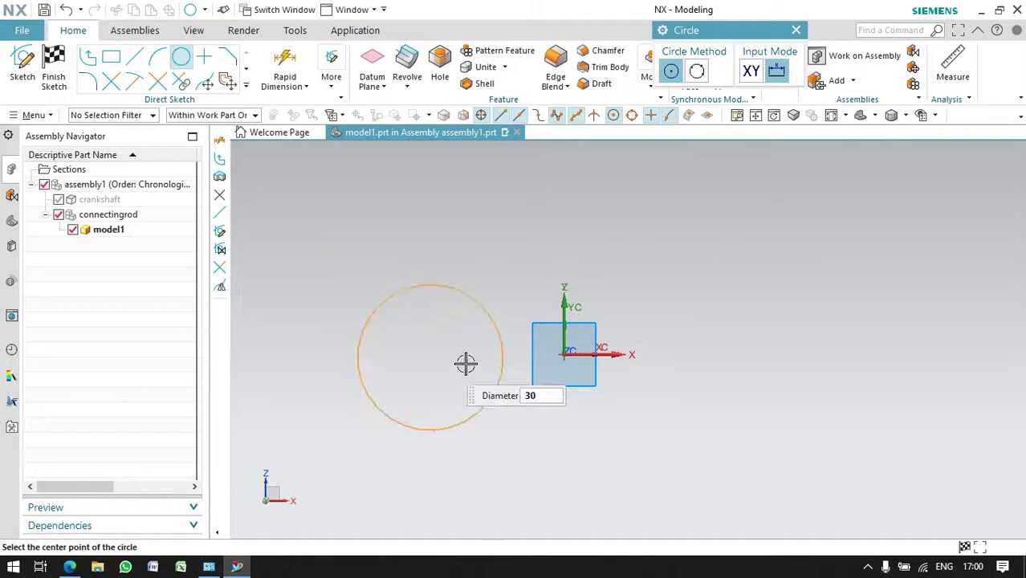
{"action": "left_click", "coordinate": [565, 354]}
{"action": "type", "text": "0"}
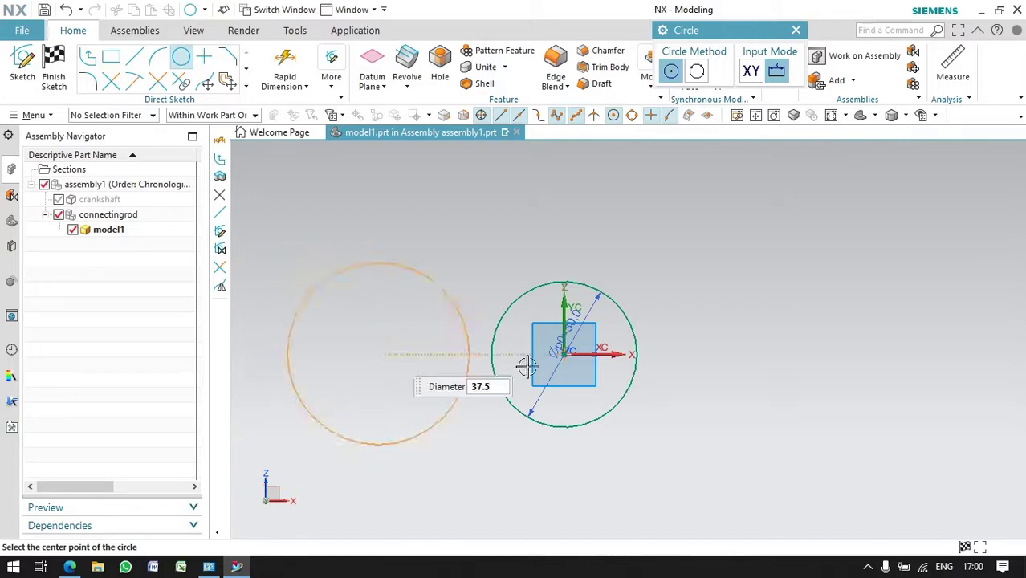
{"action": "left_click", "coordinate": [567, 355]}
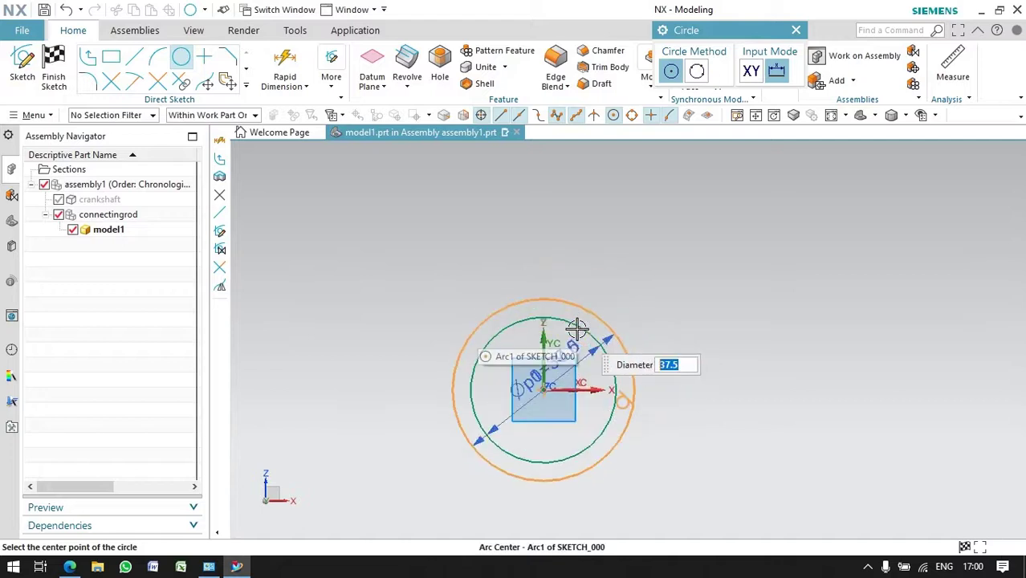
{"action": "key", "text": "Escape"}
{"action": "left_click", "coordinate": [54, 71]}
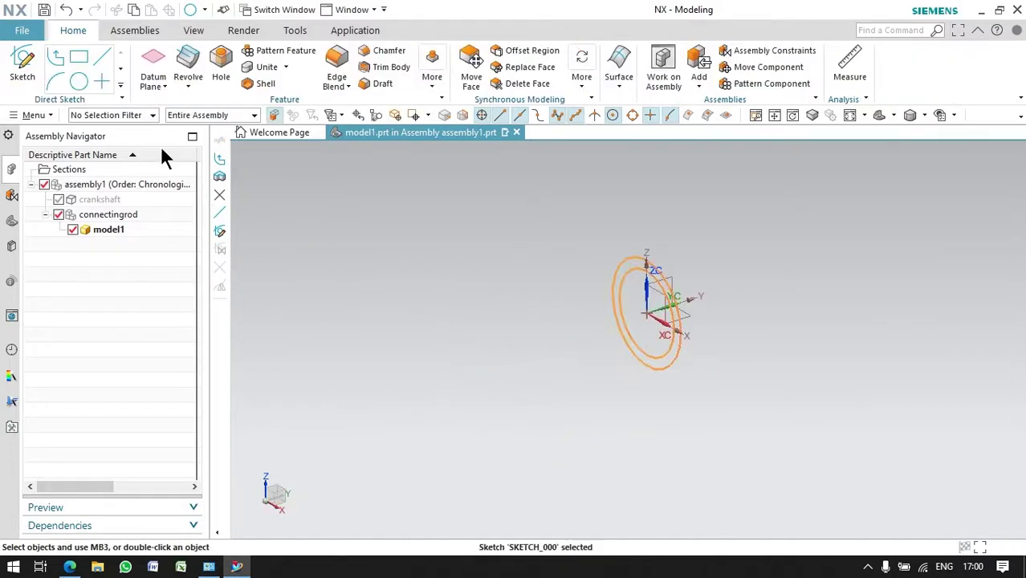
Extrude the two concentric circles 10 mm into a solid ring and orbit to view it
{"action": "left_click", "coordinate": [188, 86]}
{"action": "left_click", "coordinate": [200, 104]}
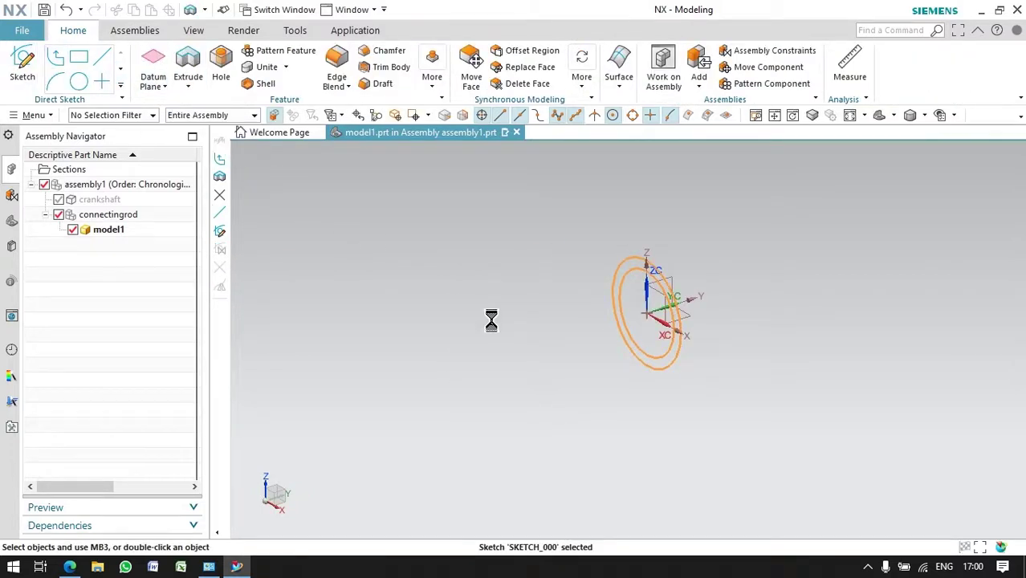
{"action": "type", "text": "10"}
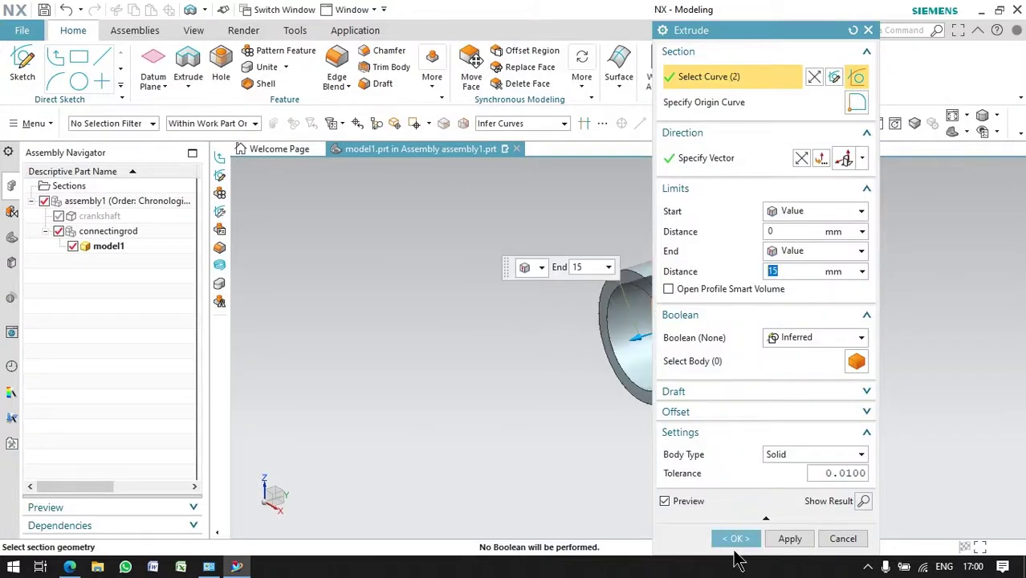
{"action": "left_click", "coordinate": [733, 538]}
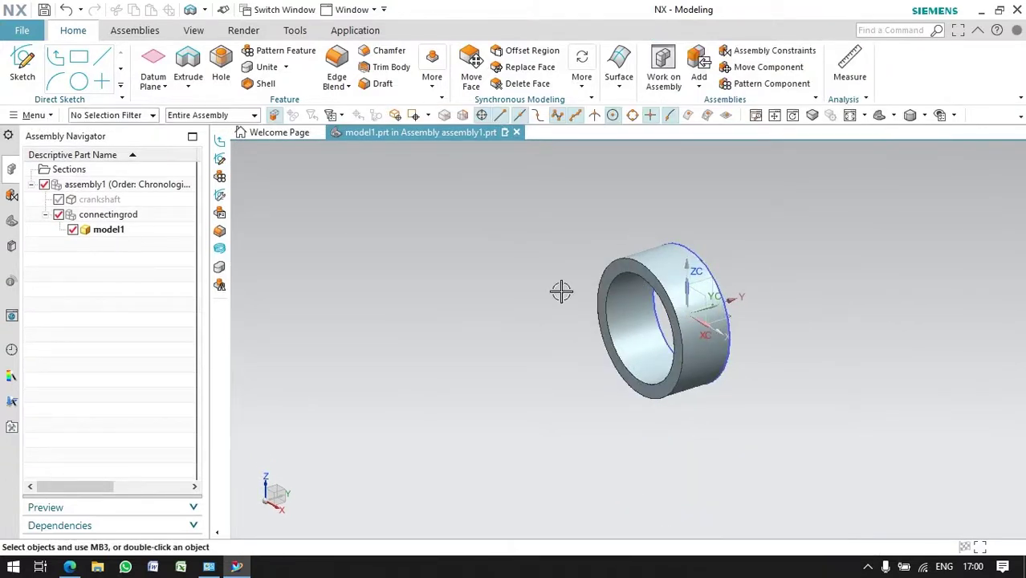
{"action": "mouse_move", "coordinate": [699, 298]}
{"action": "middle_mouse_down"}
{"action": "mouse_move", "coordinate": [729, 338]}
{"action": "mouse_move", "coordinate": [717, 343]}
{"action": "middle_mouse_up"}
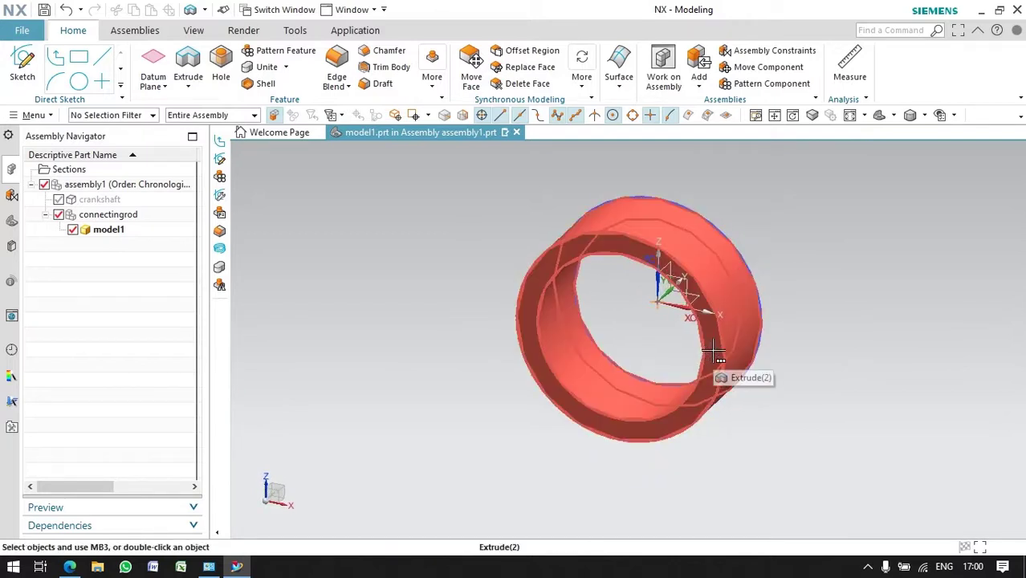
Change the outer circle's diameter dimension to 30/0.7 and finish the sketch
{"action": "double_click", "coordinate": [602, 340]}
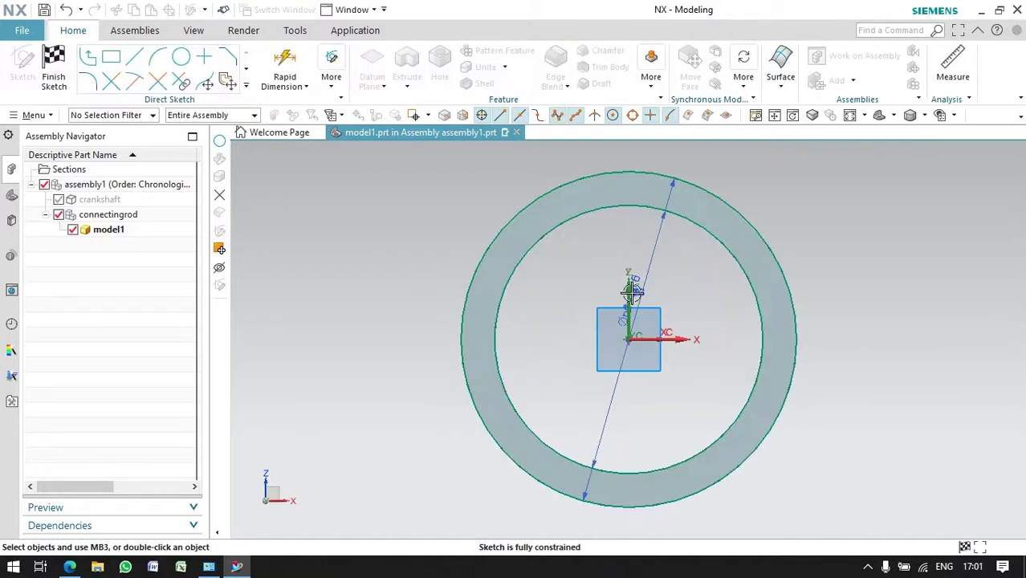
{"action": "double_click", "coordinate": [435, 303]}
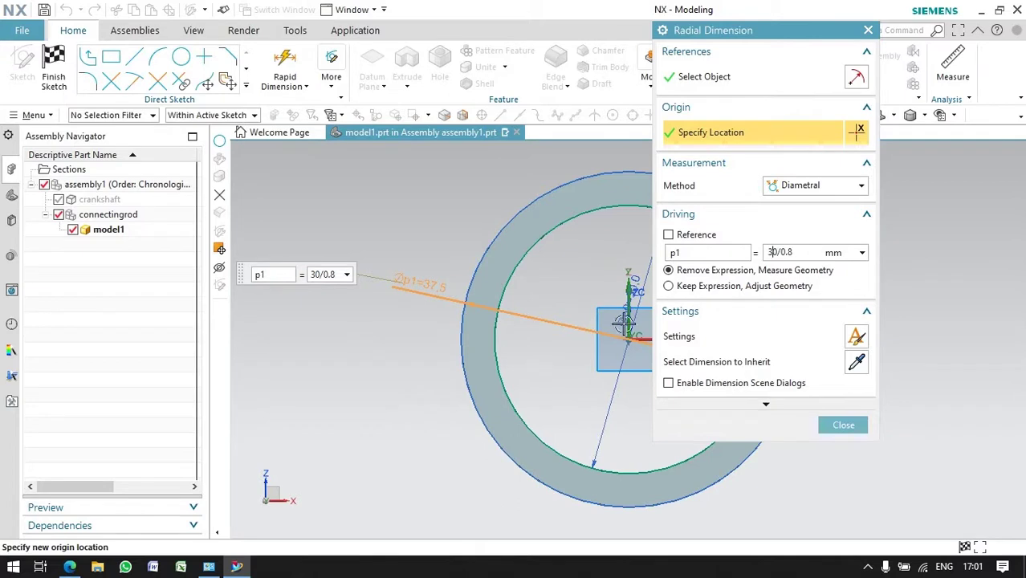
{"action": "type", "text": "8"}
{"action": "key", "text": "Return"}
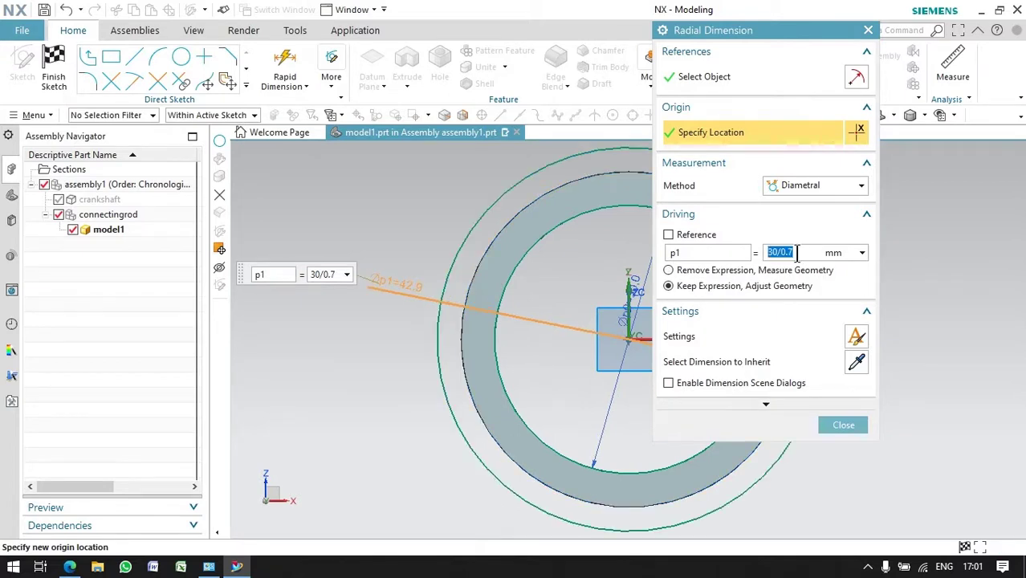
{"action": "left_click", "coordinate": [843, 425]}
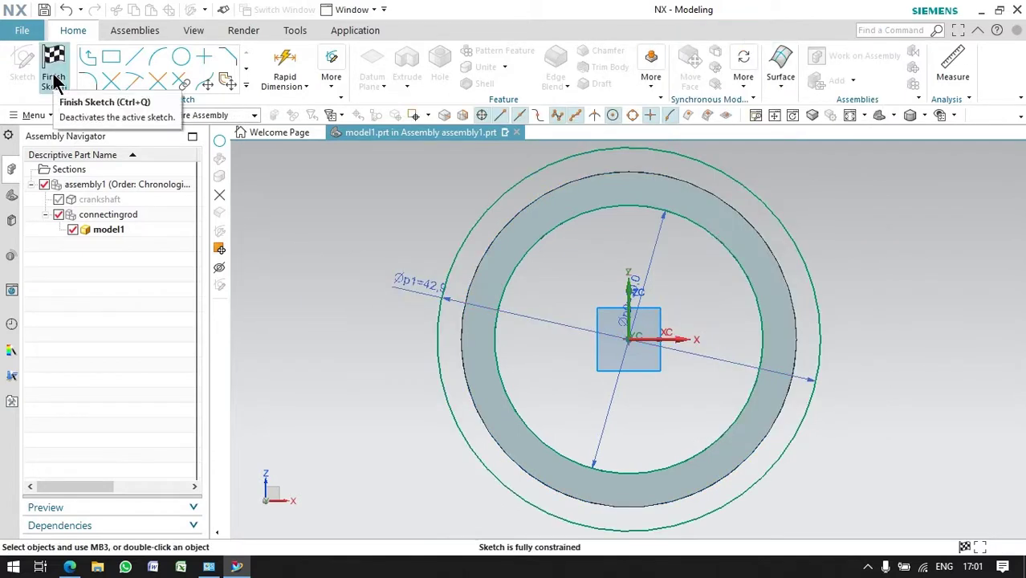
{"action": "left_click", "coordinate": [51, 84]}
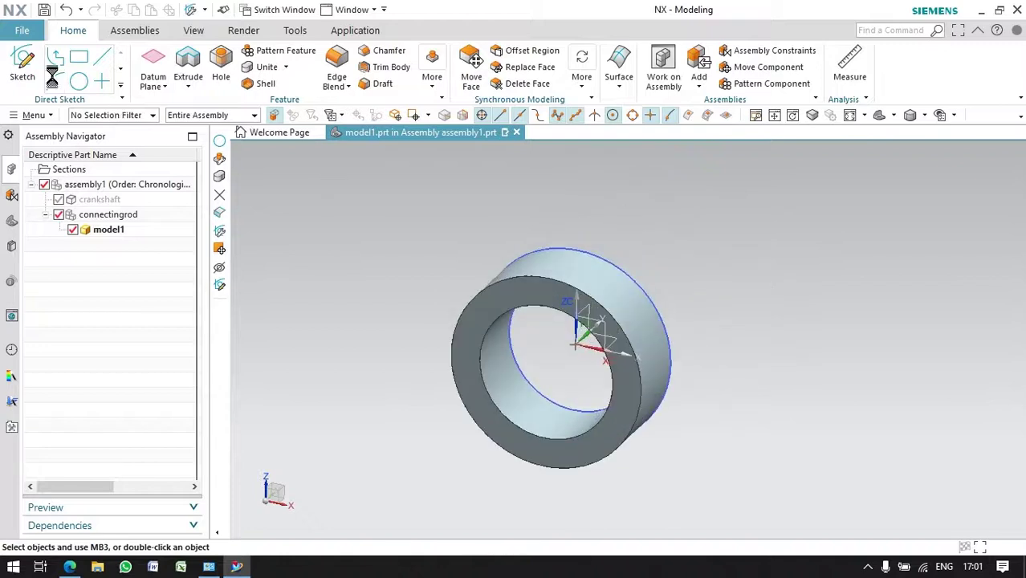
{"action": "left_click", "coordinate": [23, 64]}
Start a new sketch and draw a 30 mm circle above the ring
{"action": "left_click", "coordinate": [769, 203]}
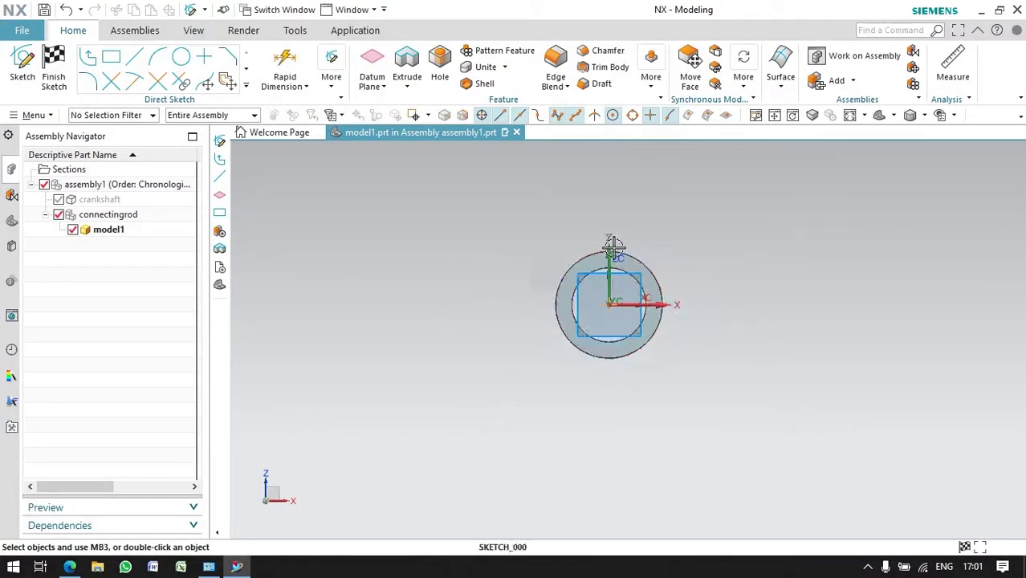
{"action": "scroll", "coordinate": [613, 246], "scroll_direction": "down", "scroll_amount": 3}
{"action": "scroll", "coordinate": [637, 199], "scroll_direction": "down", "scroll_amount": 1}
{"action": "left_click", "coordinate": [181, 56]}
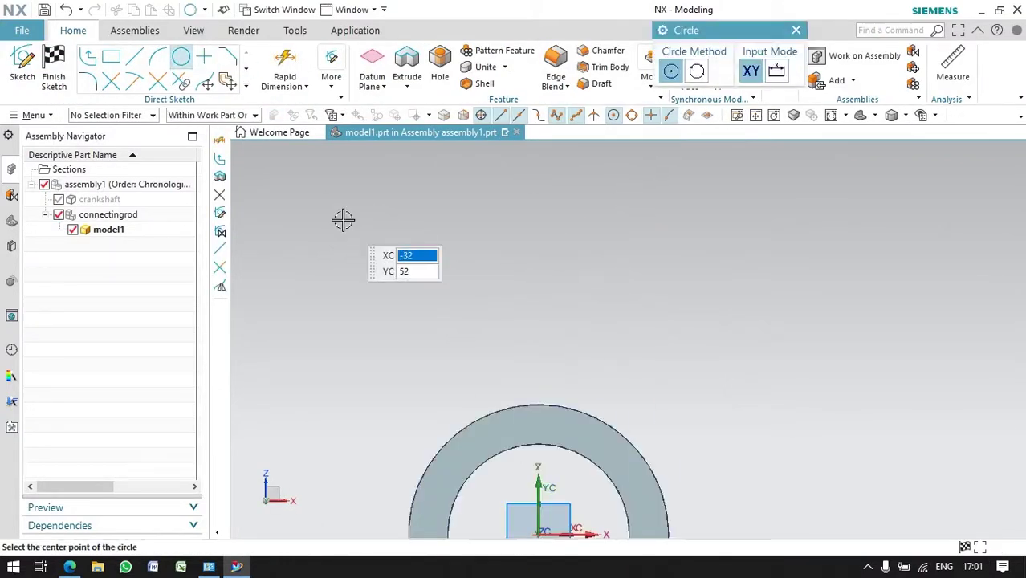
{"action": "left_click", "coordinate": [777, 70]}
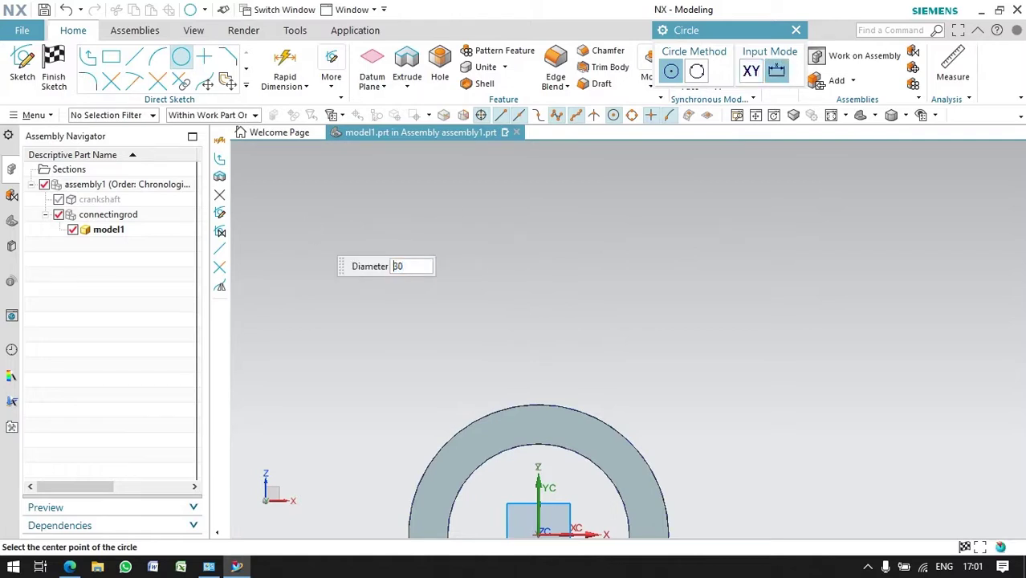
{"action": "left_click", "coordinate": [628, 224]}
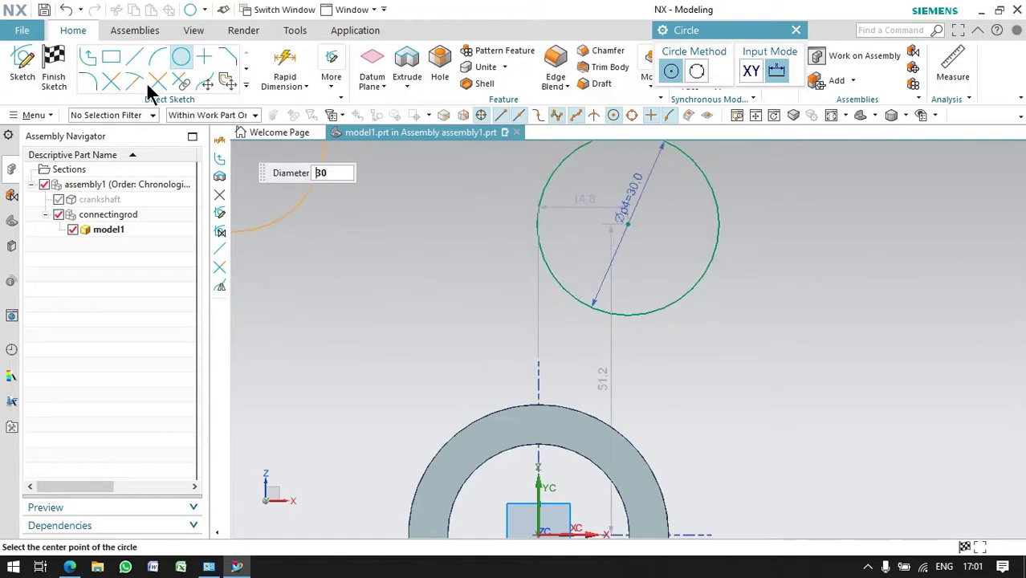
Dimension the new circle's centre 110 mm vertically from the ring centre
{"action": "left_click", "coordinate": [286, 70]}
{"action": "left_click", "coordinate": [585, 200]}
{"action": "left_click", "coordinate": [523, 371]}
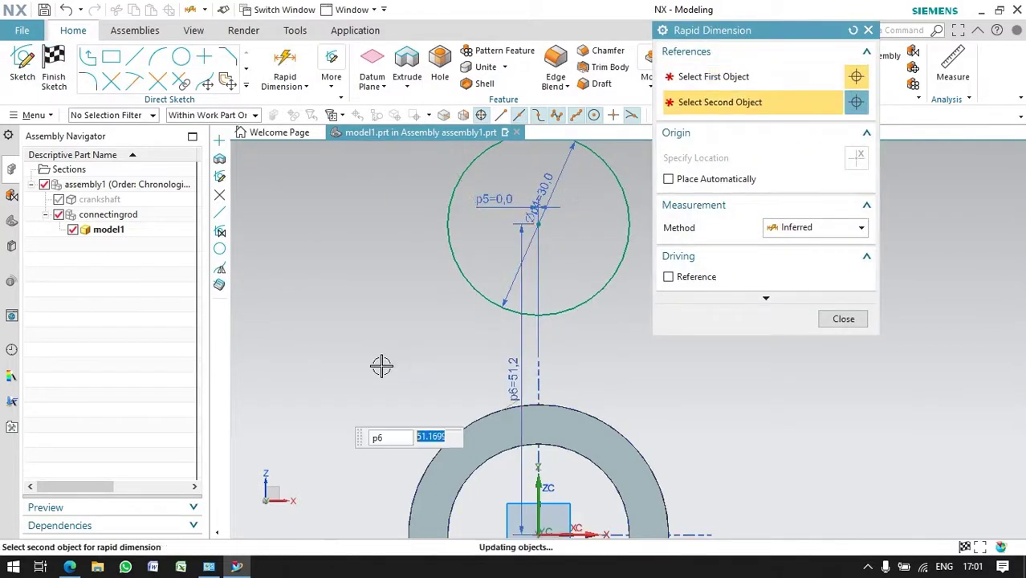
{"action": "scroll", "coordinate": [382, 366], "scroll_direction": "down", "scroll_amount": 5}
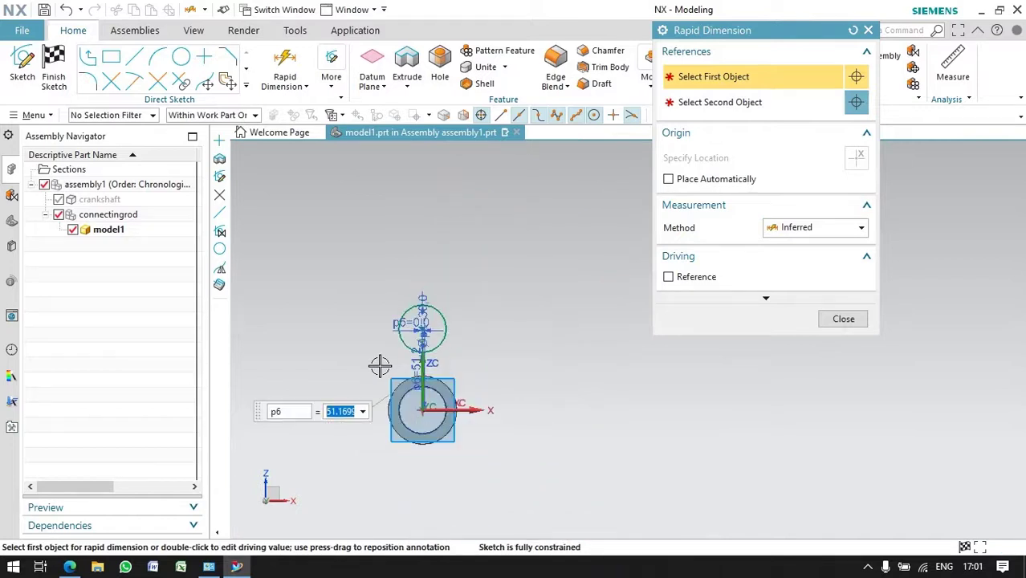
{"action": "type", "text": "130"}
{"action": "key", "text": "Return"}
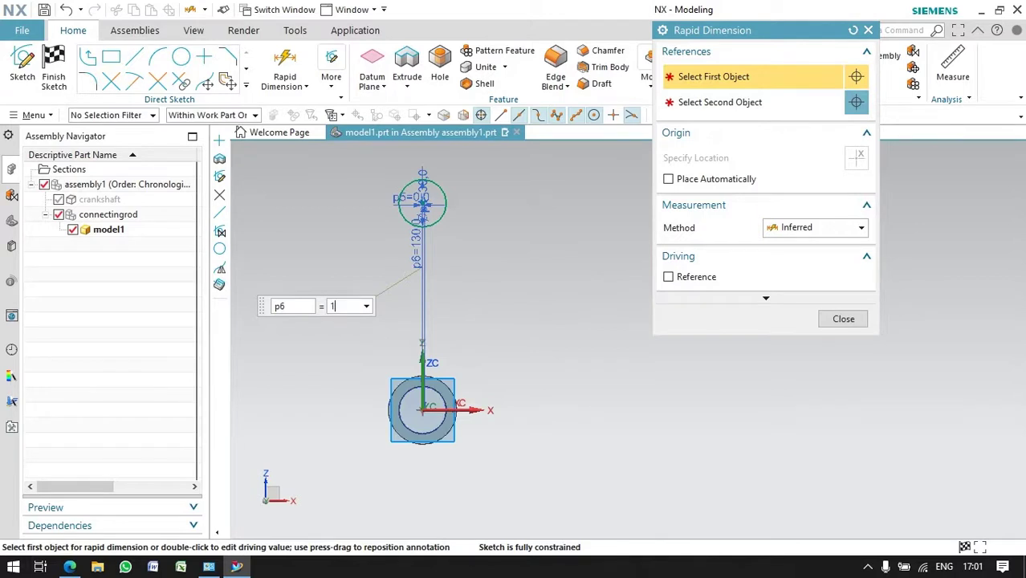
{"action": "type", "text": "10"}
{"action": "key", "text": "Return"}
{"action": "left_click", "coordinate": [840, 318]}
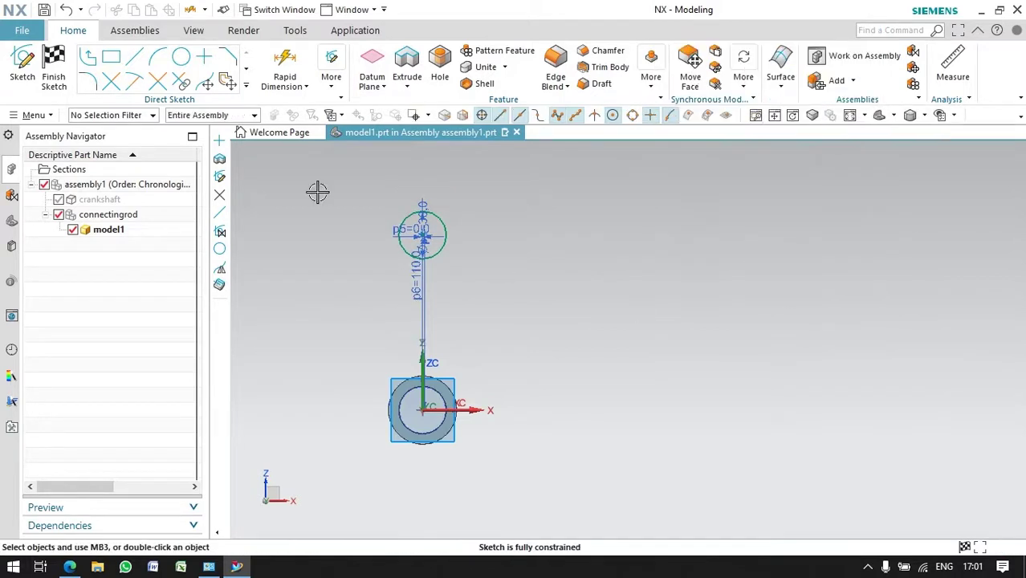
Add a concentric 21 mm circle inside it and finish the sketch
{"action": "left_click", "coordinate": [182, 61]}
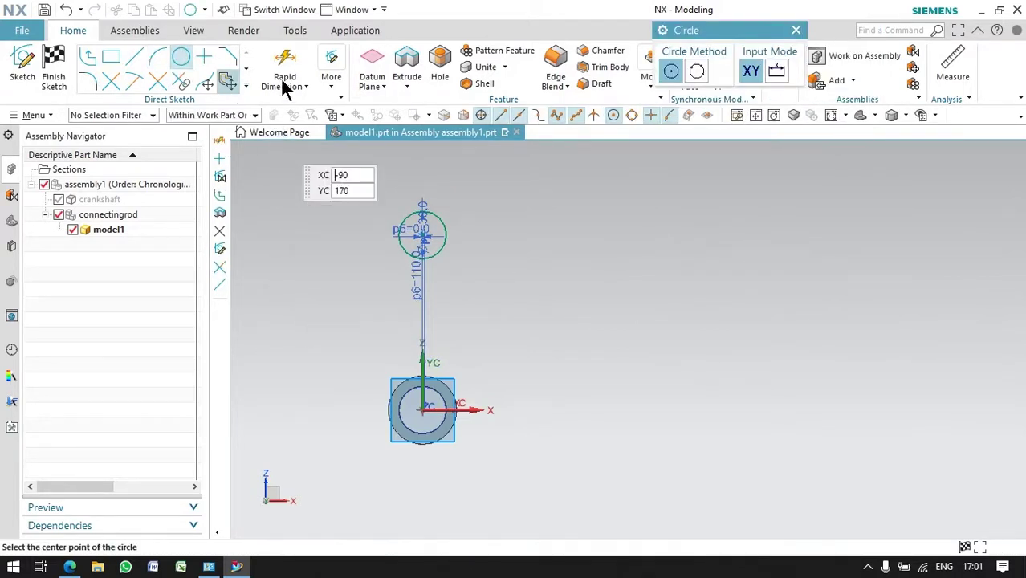
{"action": "left_click", "coordinate": [423, 233]}
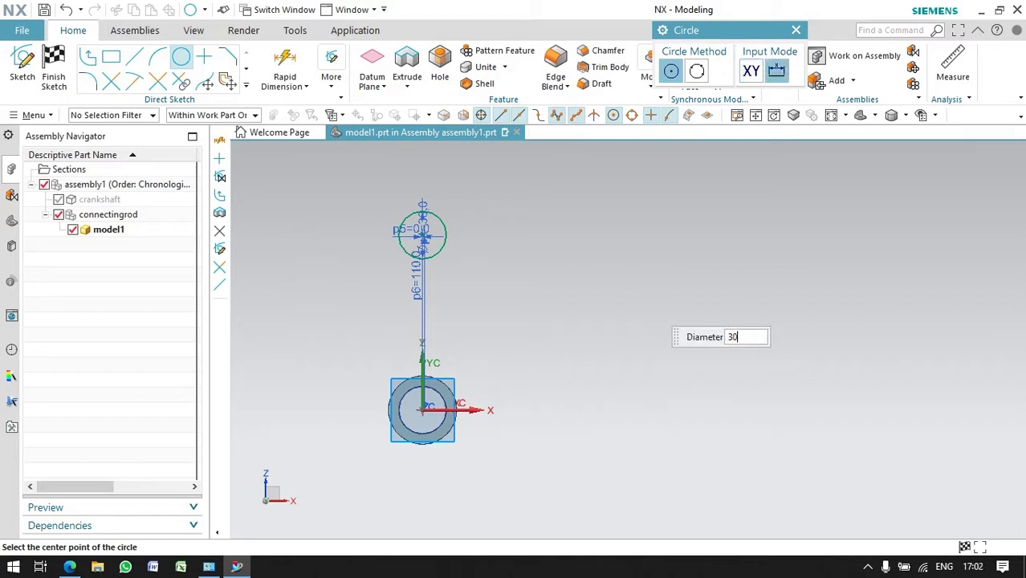
{"action": "left_click", "coordinate": [422, 233]}
{"action": "left_click", "coordinate": [54, 63]}
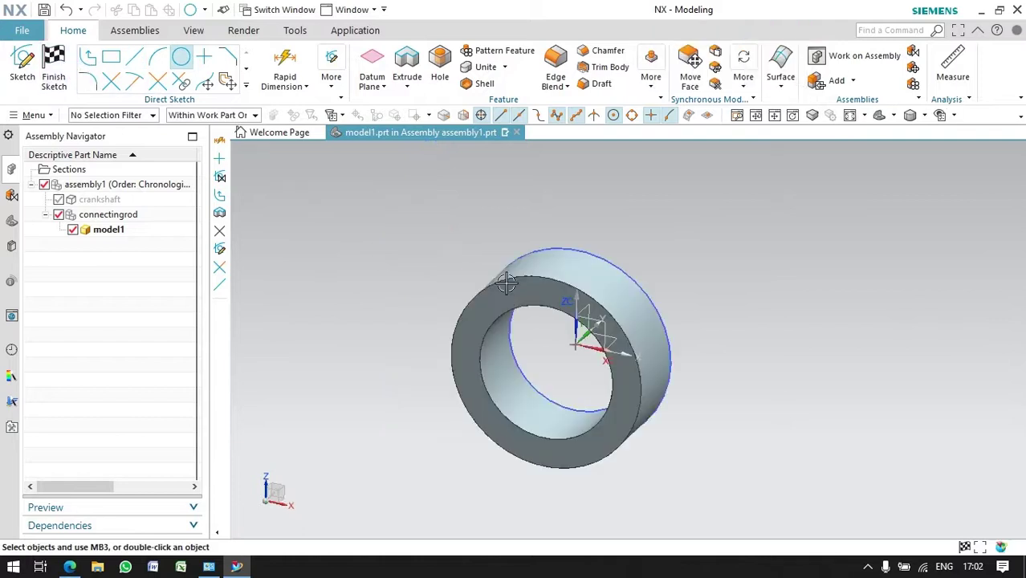
Extrude the new circle sketch 10 mm into a second ring
{"action": "left_click", "coordinate": [502, 213]}
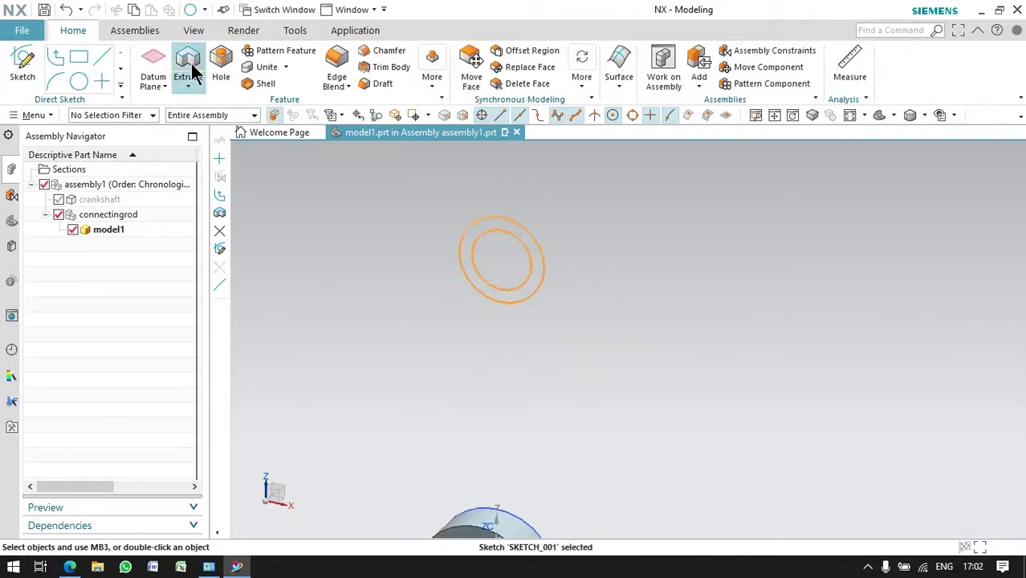
{"action": "left_click", "coordinate": [188, 64]}
{"action": "middle_click_drag", "start_coordinate": [459, 348], "coordinate": [477, 344]}
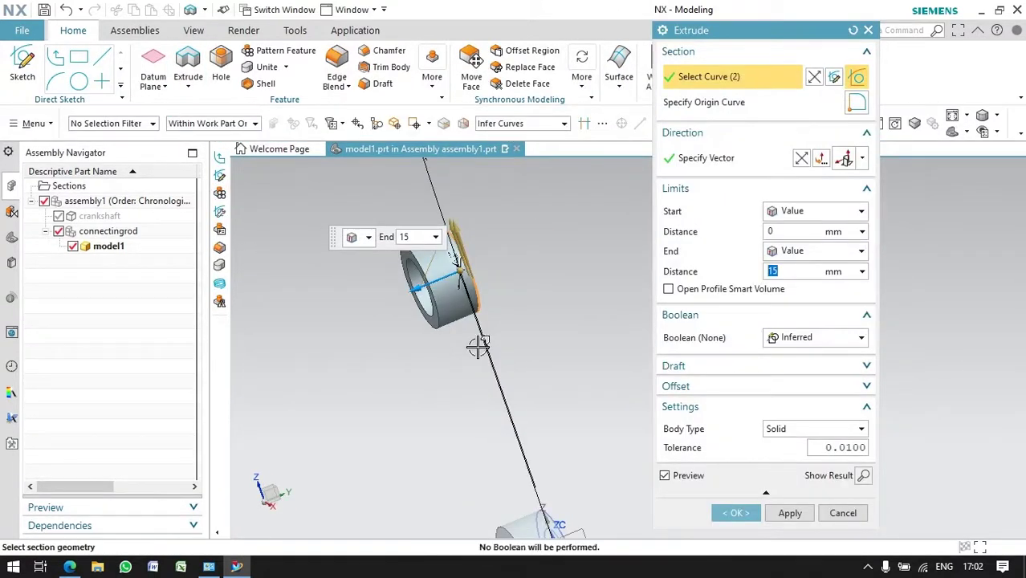
{"action": "type", "text": "10"}
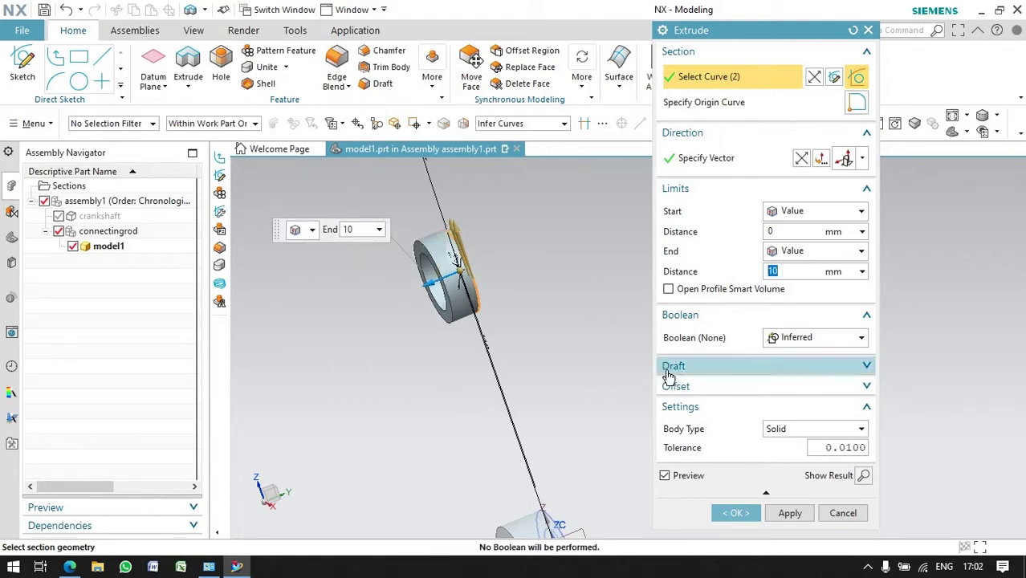
{"action": "left_click", "coordinate": [733, 514]}
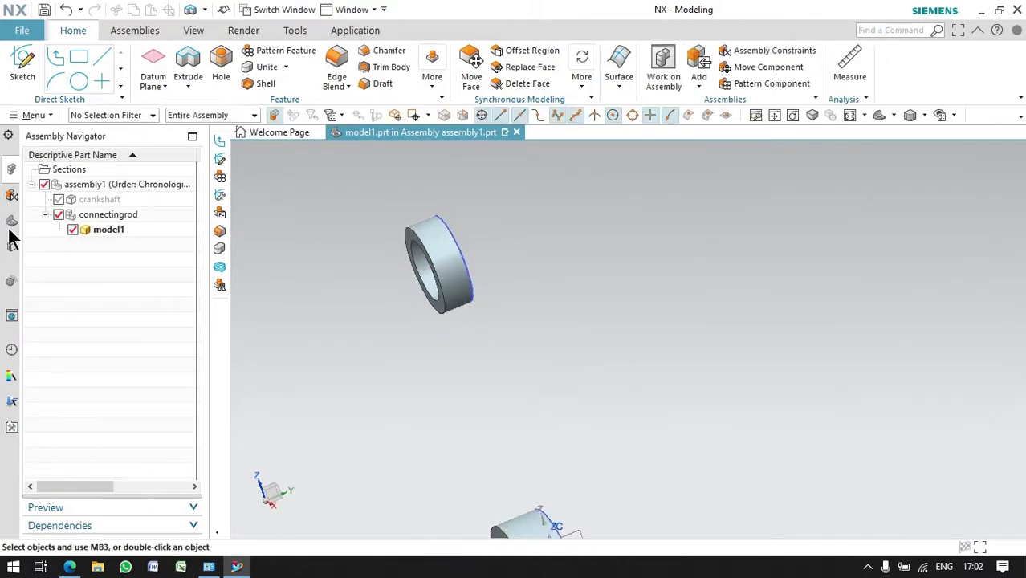
Hide Sketch (3) and Sketch (1) in the Part Navigator
{"action": "left_click", "coordinate": [10, 225]}
{"action": "right_click", "coordinate": [100, 245]}
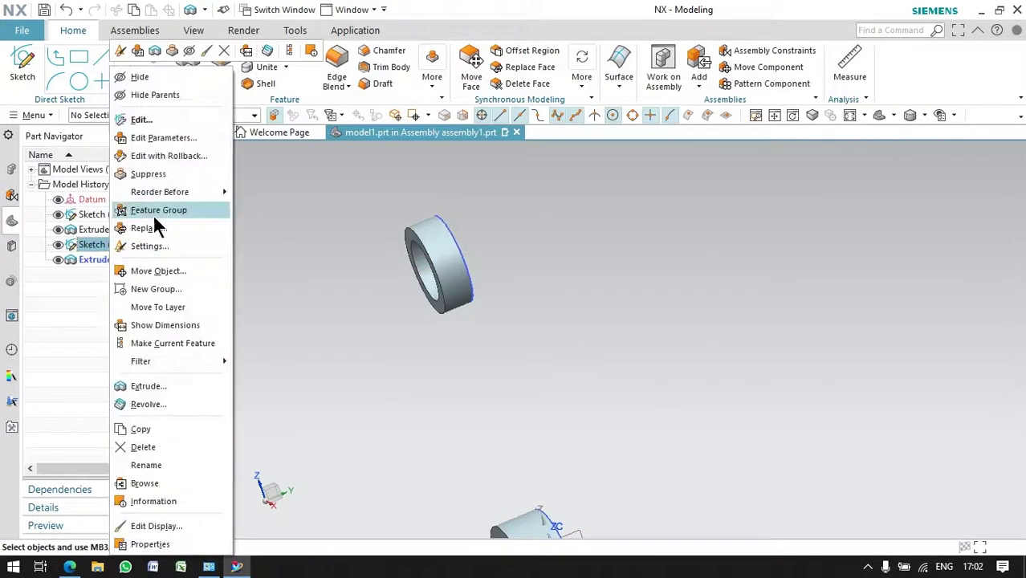
{"action": "left_click", "coordinate": [142, 78]}
{"action": "right_click", "coordinate": [100, 215]}
{"action": "left_click", "coordinate": [141, 77]}
{"action": "scroll", "coordinate": [325, 259], "scroll_direction": "down", "scroll_amount": 3}
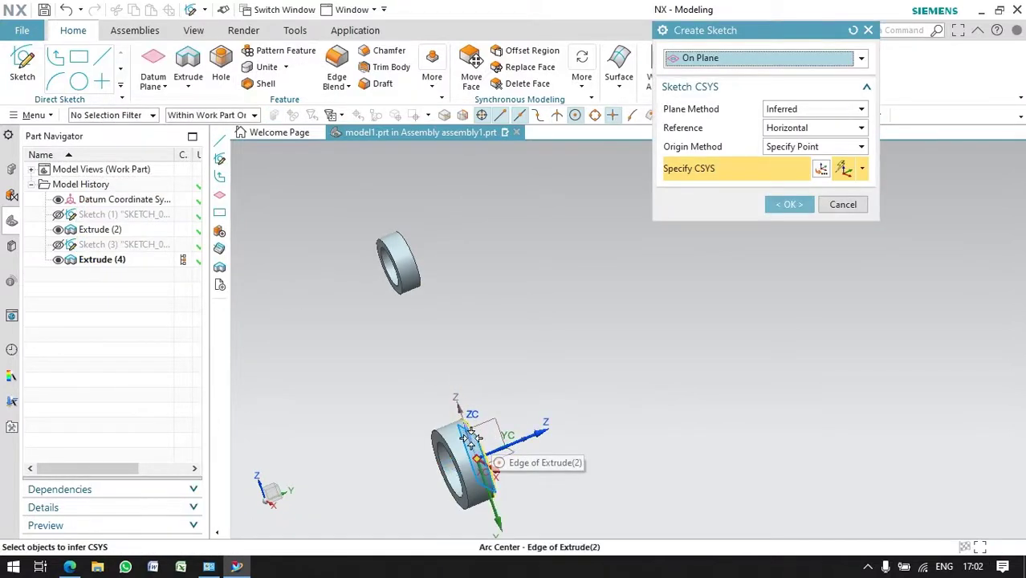
Place an empty sketch on the ring, finish it, and orbit to a 3D view
{"action": "left_click", "coordinate": [790, 204]}
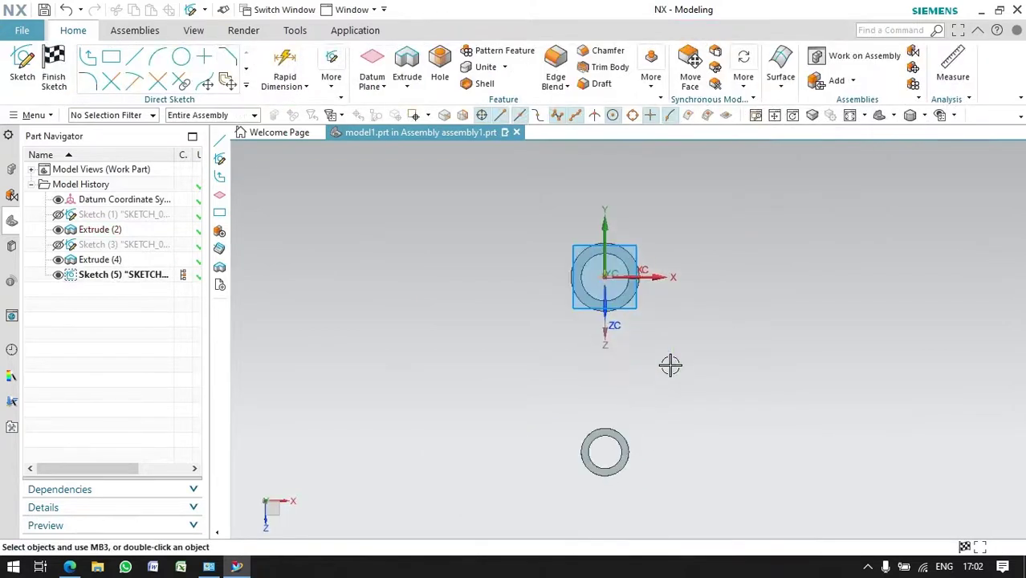
{"action": "left_click", "coordinate": [56, 88]}
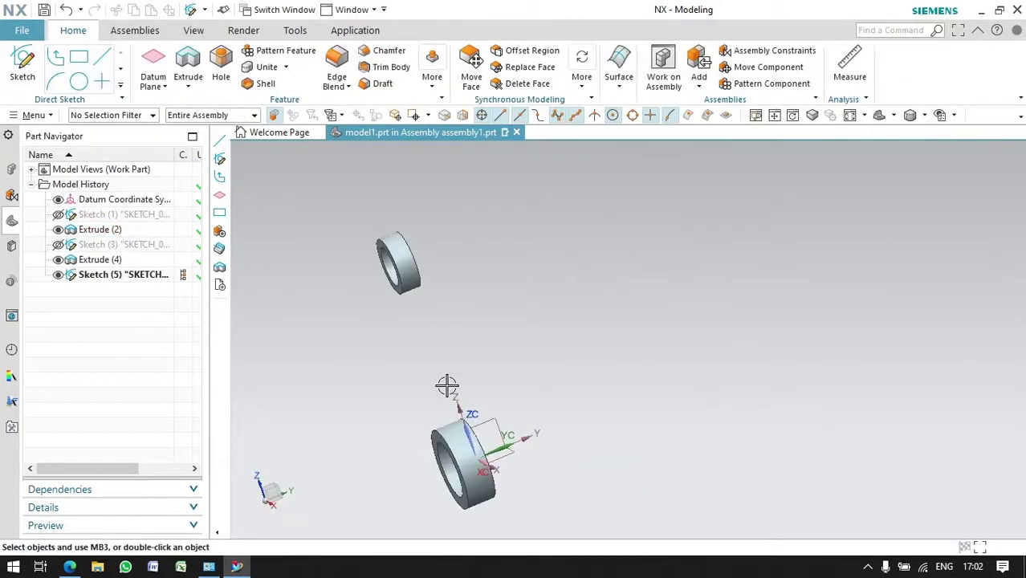
{"action": "middle_click_drag", "start_coordinate": [447, 390], "coordinate": [488, 385]}
Start a new sketch on the part's XZ datum plane
{"action": "left_click", "coordinate": [28, 68]}
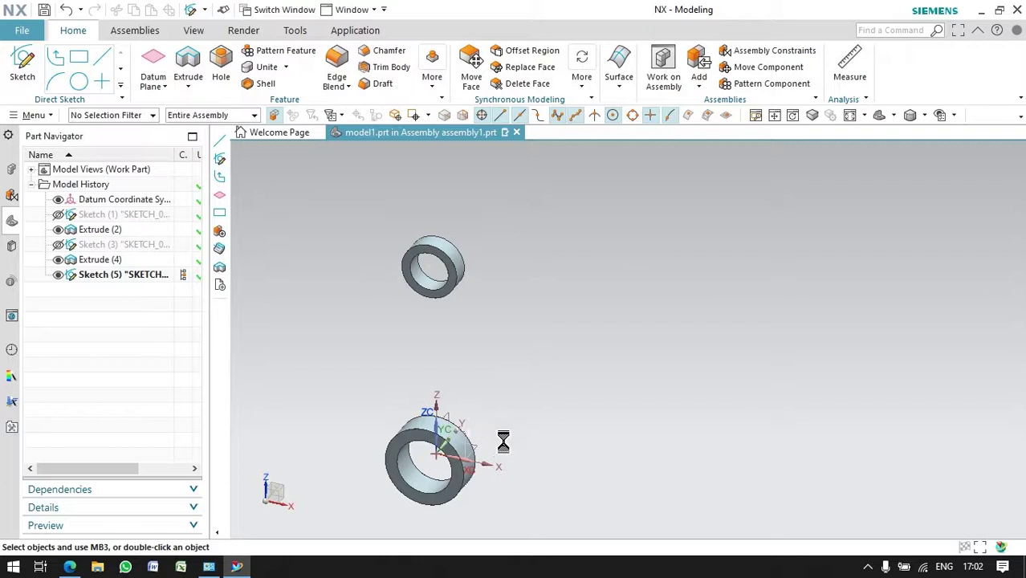
{"action": "middle_click_drag", "start_coordinate": [498, 438], "coordinate": [486, 450]}
{"action": "scroll", "coordinate": [499, 476], "scroll_direction": "up", "scroll_amount": 4}
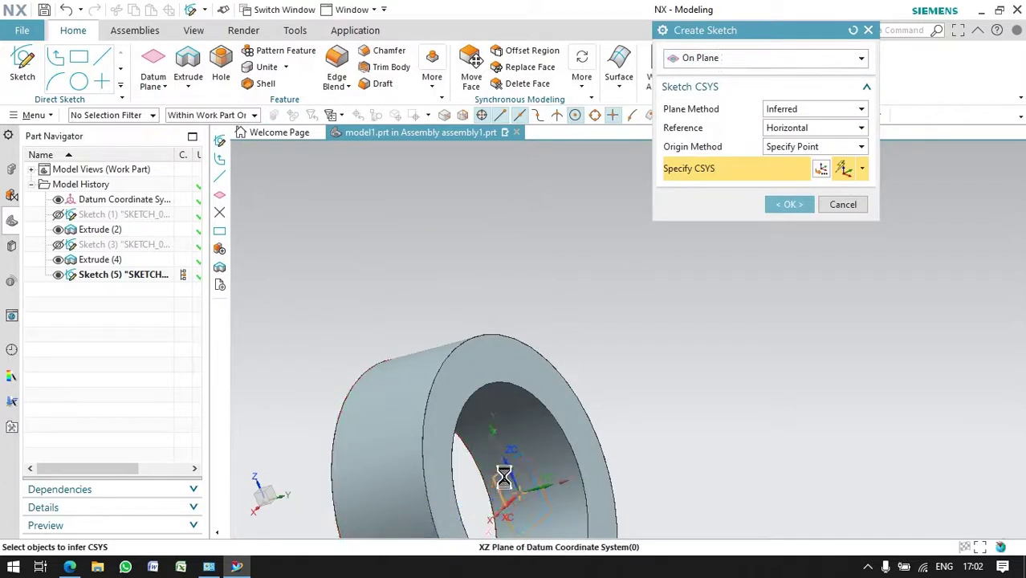
{"action": "left_click", "coordinate": [489, 480]}
{"action": "left_click", "coordinate": [790, 205]}
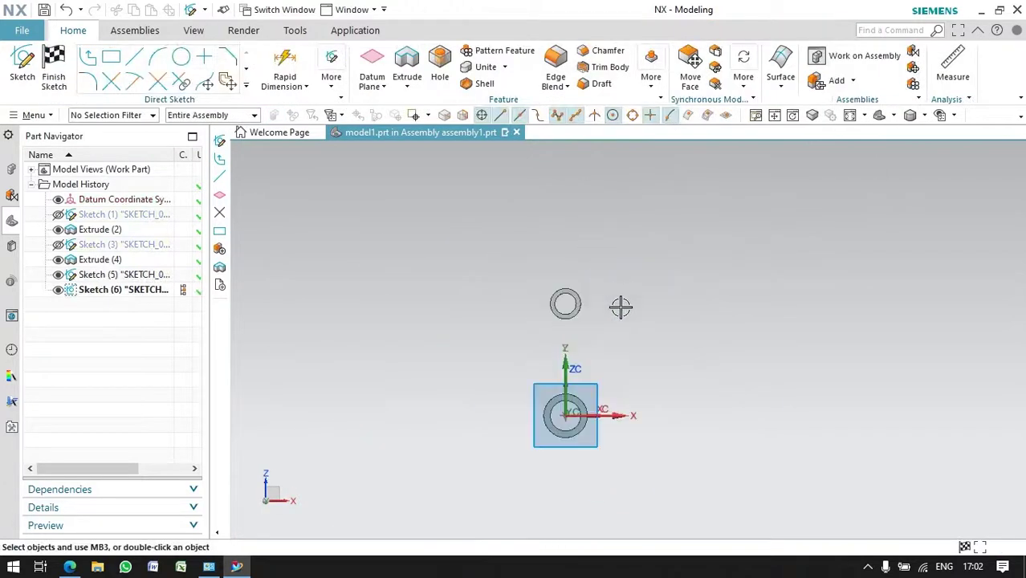
{"action": "scroll", "coordinate": [520, 346], "scroll_direction": "up", "scroll_amount": 3}
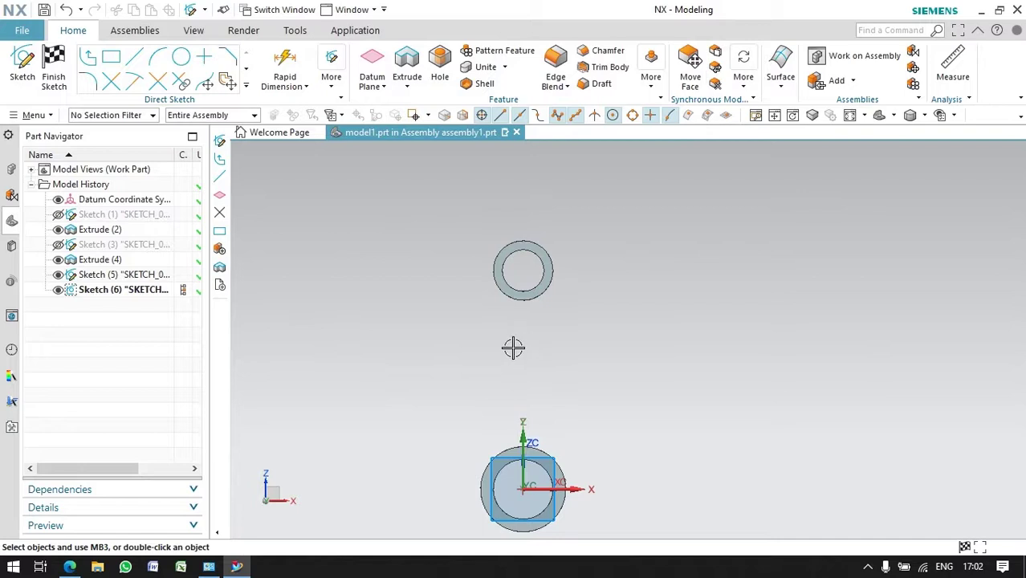
Draw a vertical line from above the upper ring to below the lower ring
{"action": "left_click", "coordinate": [134, 58]}
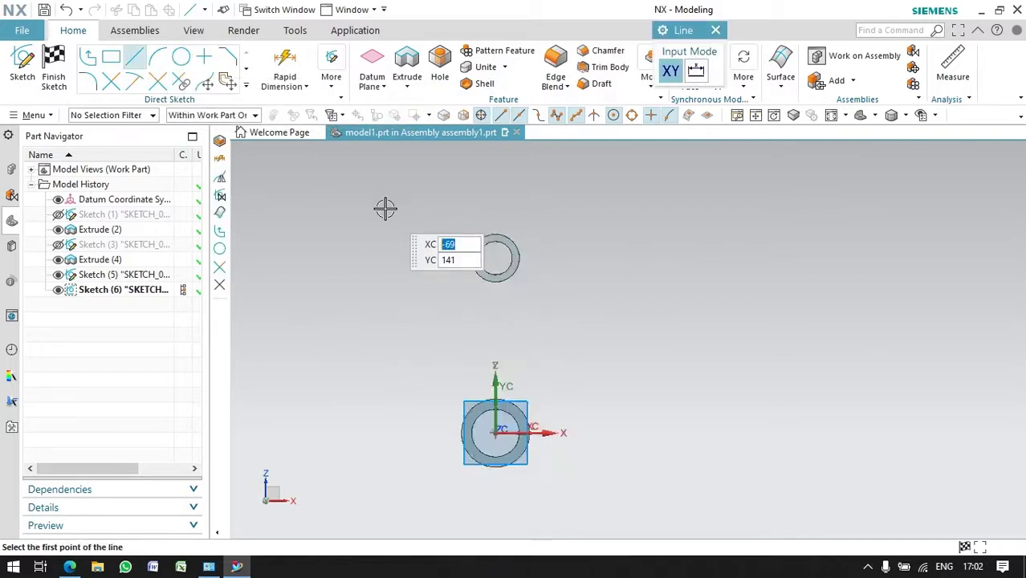
{"action": "left_click", "coordinate": [459, 166]}
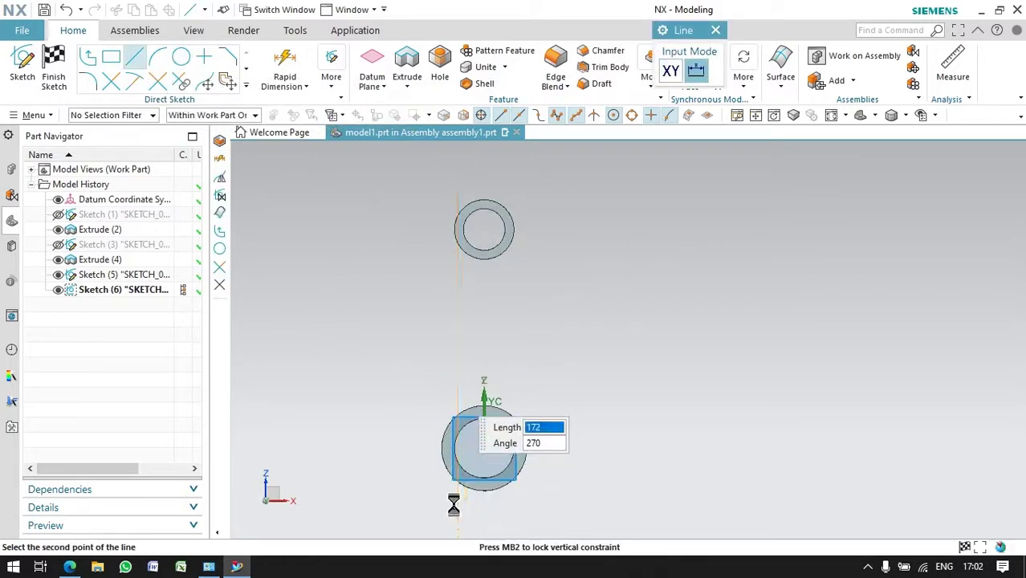
{"action": "left_click", "coordinate": [457, 504]}
Add a 30 mm circle at the upper ring centre and another circle at the origin
{"action": "left_click", "coordinate": [181, 56]}
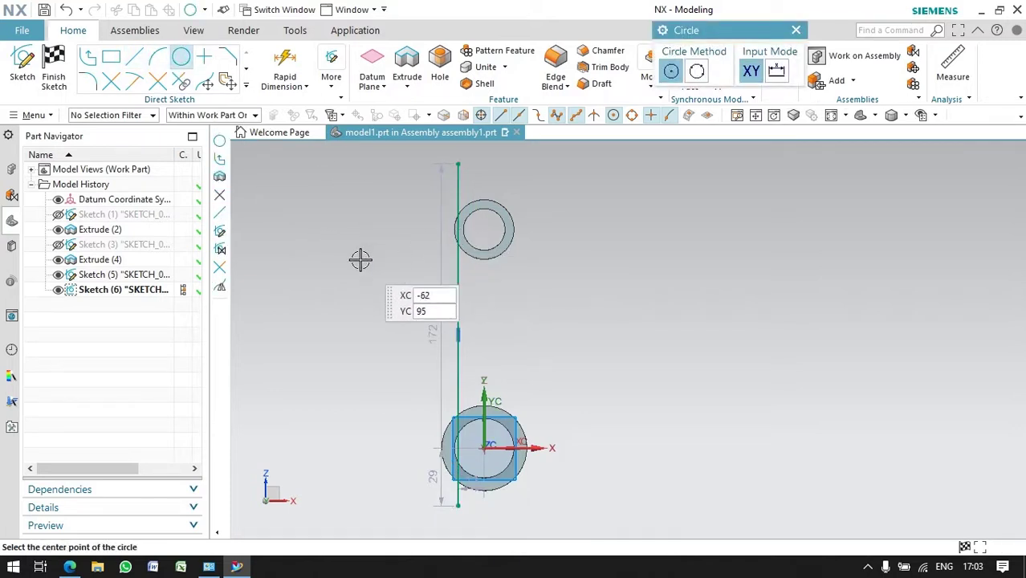
{"action": "left_click", "coordinate": [776, 71]}
{"action": "key", "text": "Return"}
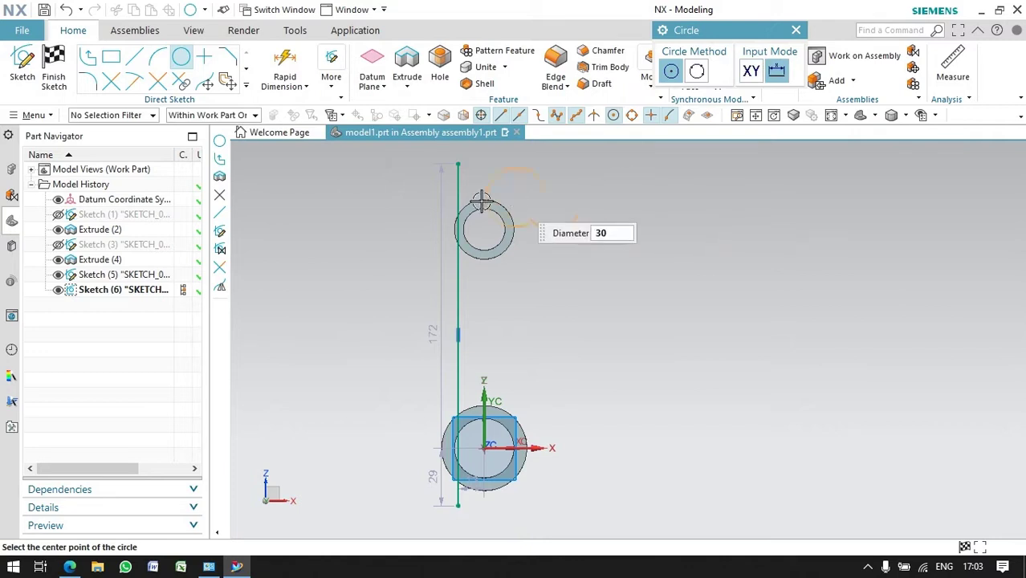
{"action": "left_click", "coordinate": [485, 233]}
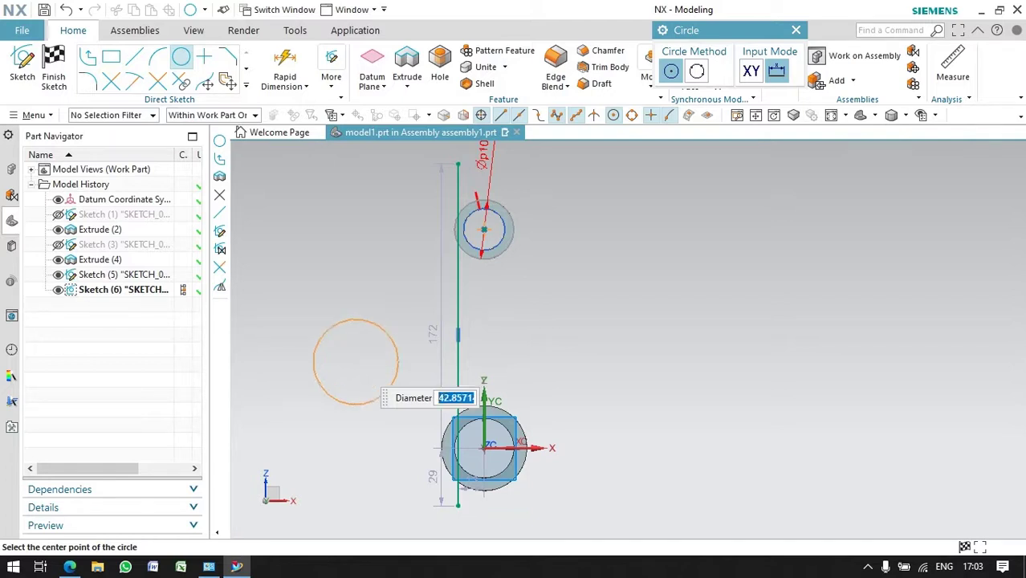
{"action": "left_click", "coordinate": [483, 447]}
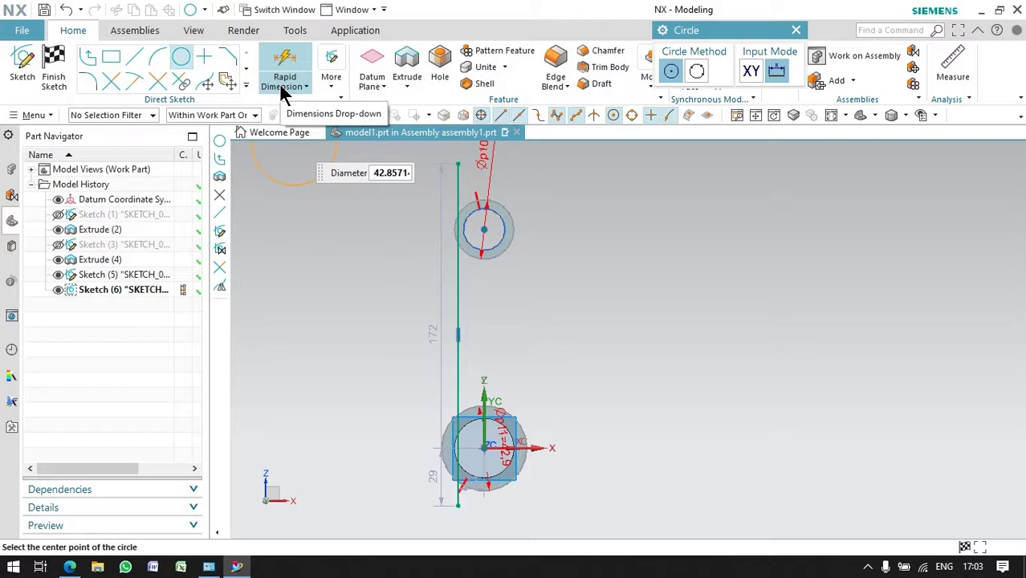
{"action": "left_click", "coordinate": [331, 76]}
Constrain the vertical line tangent to the circles
{"action": "left_click", "coordinate": [366, 167]}
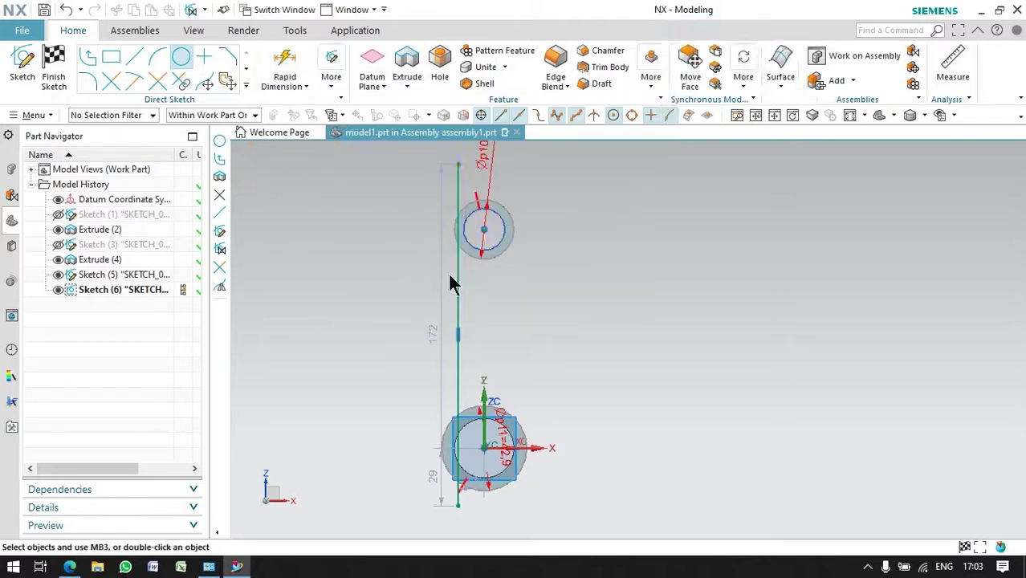
{"action": "left_click", "coordinate": [457, 280]}
{"action": "left_click", "coordinate": [468, 242]}
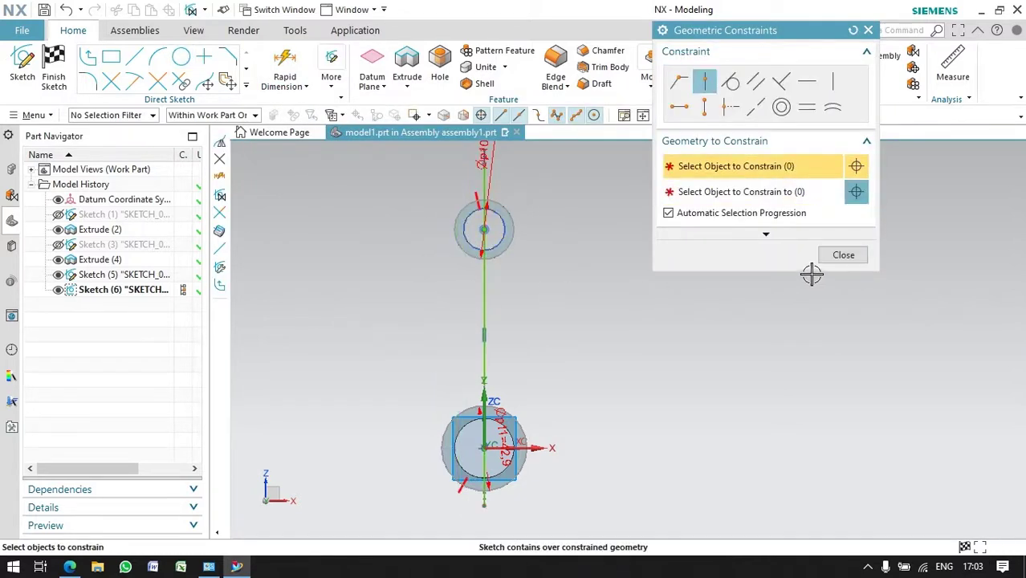
{"action": "left_click", "coordinate": [840, 255]}
{"action": "left_click", "coordinate": [331, 70]}
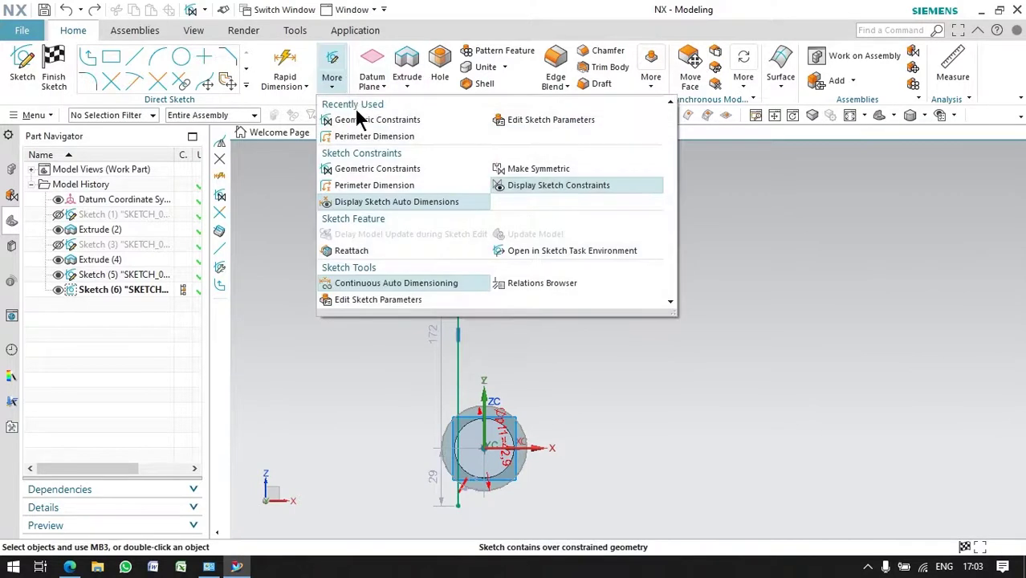
{"action": "left_click", "coordinate": [359, 55]}
{"action": "left_click", "coordinate": [458, 237]}
{"action": "left_click", "coordinate": [480, 252]}
{"action": "left_click", "coordinate": [837, 255]}
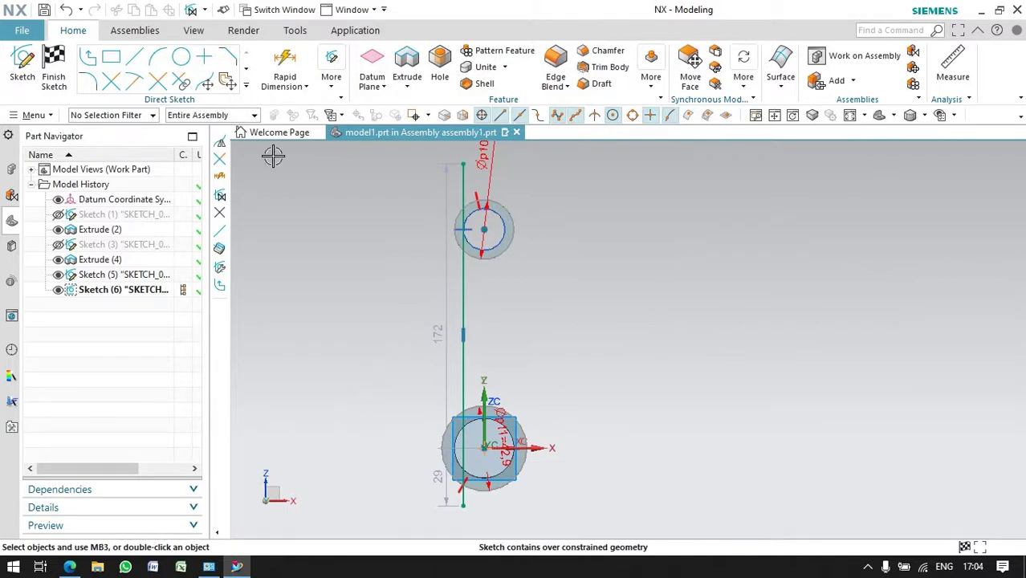
Mirror the vertical line about the vertical axis
{"action": "left_click", "coordinate": [250, 86]}
{"action": "left_click", "coordinate": [89, 196]}
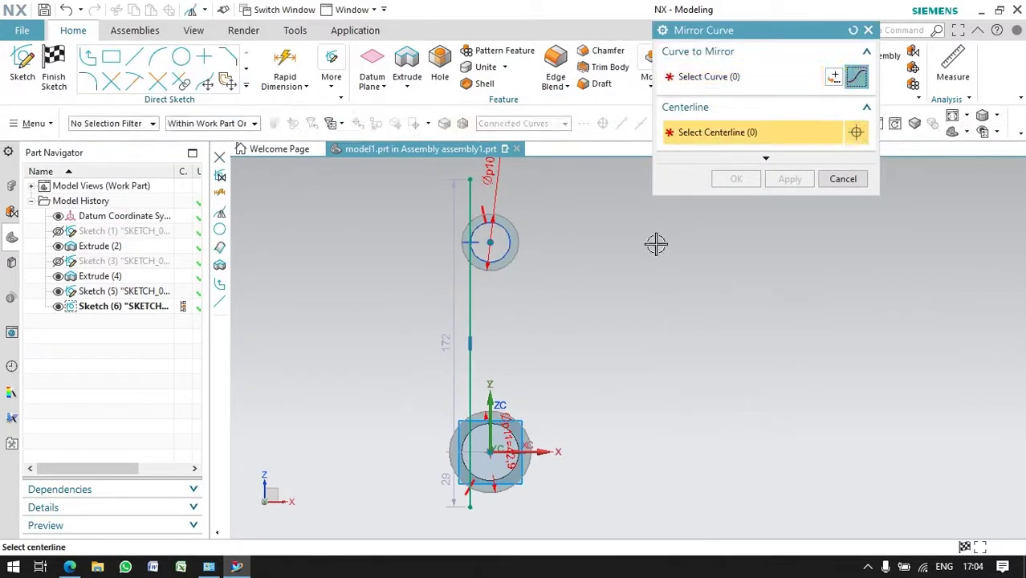
{"action": "left_click", "coordinate": [491, 399]}
{"action": "left_click", "coordinate": [707, 76]}
{"action": "left_click", "coordinate": [471, 297]}
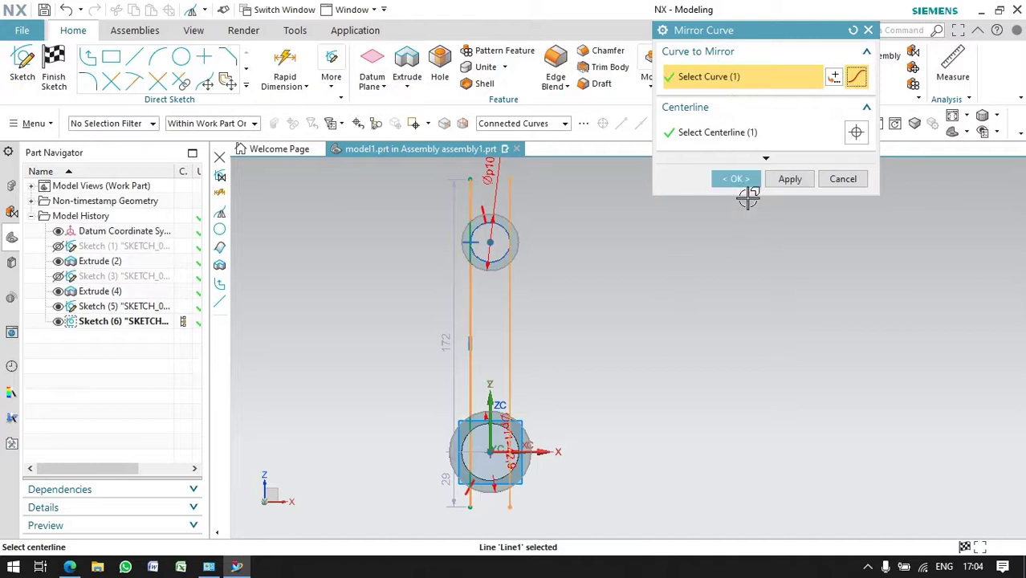
{"action": "left_click", "coordinate": [737, 179]}
Quick Trim both lines inside the upper circle
{"action": "left_click", "coordinate": [112, 81]}
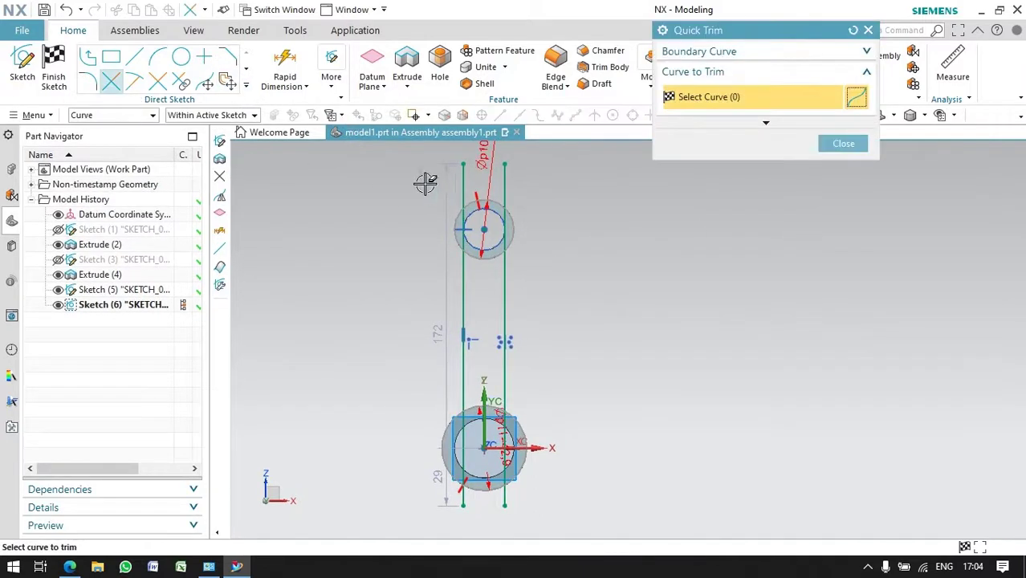
{"action": "left_click", "coordinate": [505, 230]}
{"action": "left_click", "coordinate": [461, 230]}
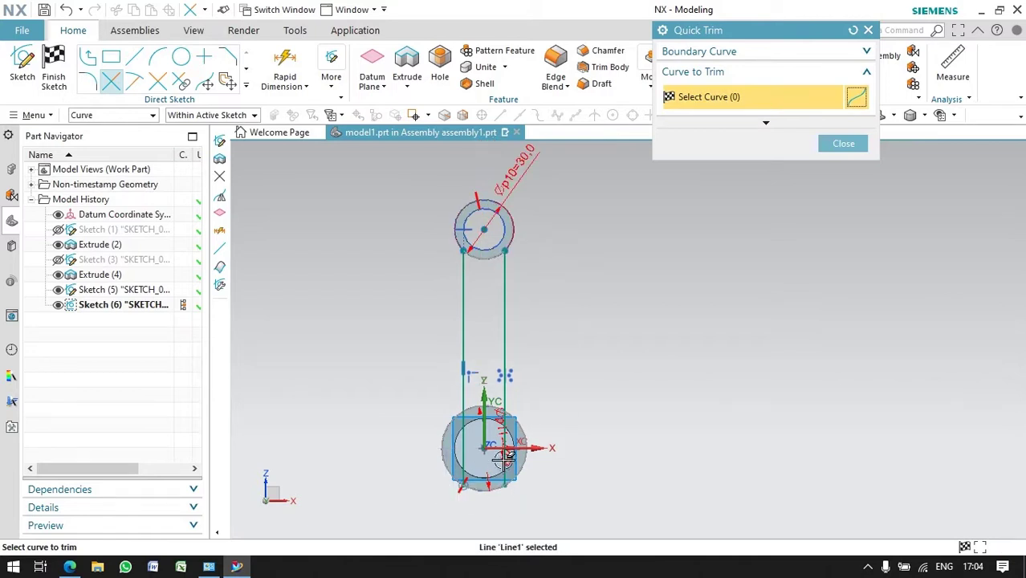
{"action": "scroll", "coordinate": [530, 442], "scroll_direction": "up", "scroll_amount": 2}
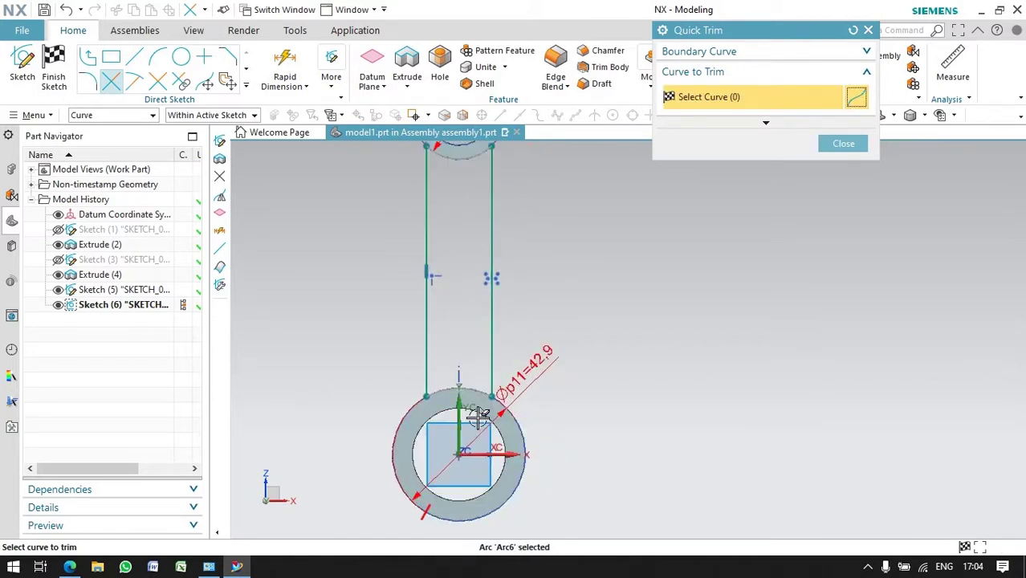
Delete the diameter dimensions of the lower and upper circles
{"action": "left_click", "coordinate": [830, 148]}
{"action": "right_click", "coordinate": [532, 376]}
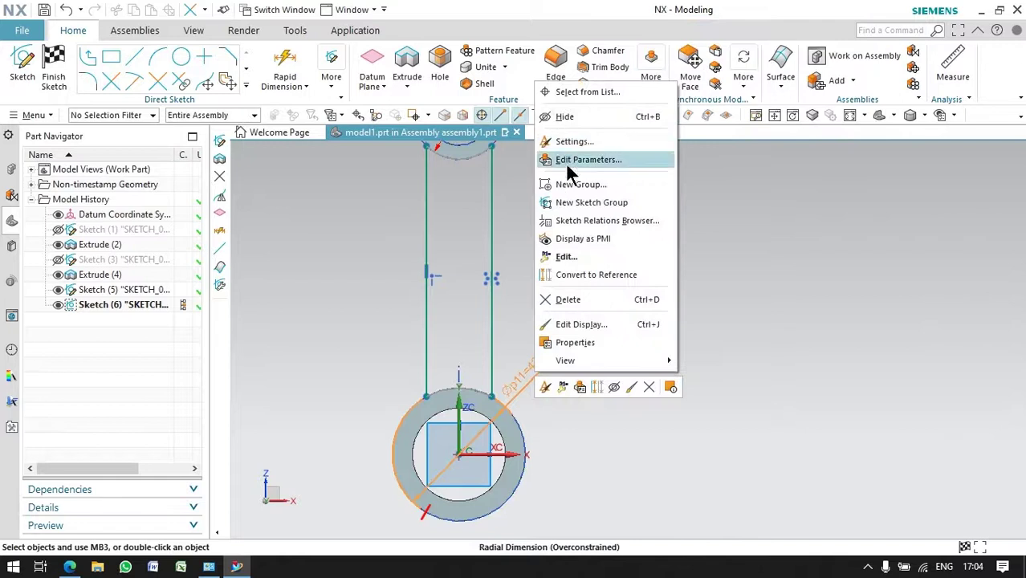
{"action": "left_click", "coordinate": [568, 299]}
{"action": "scroll", "coordinate": [611, 361], "scroll_direction": "down", "scroll_amount": 2}
{"action": "right_click", "coordinate": [551, 173]}
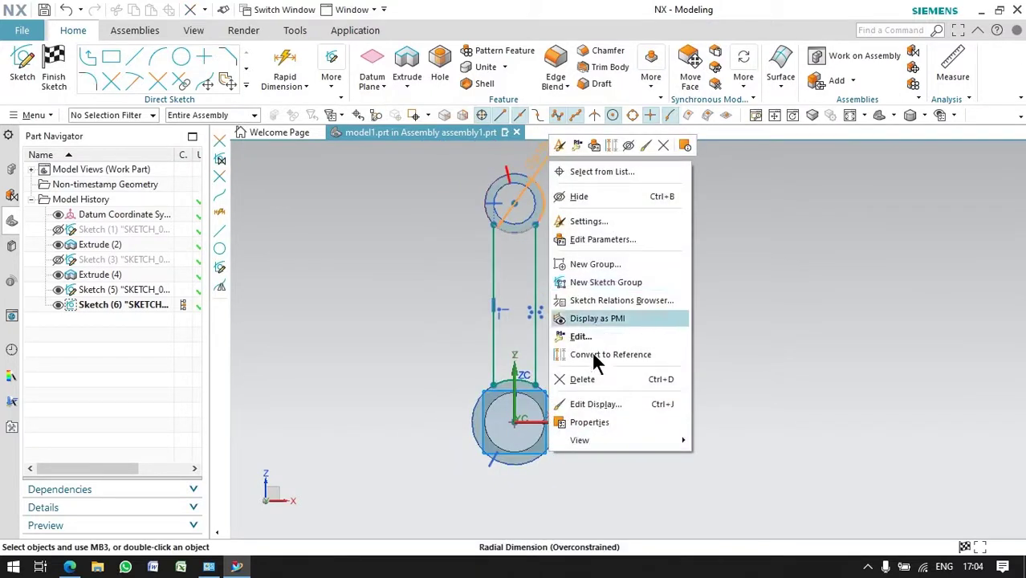
{"action": "left_click", "coordinate": [574, 377]}
Finish the sketch and extrude the rod outline into a solid
{"action": "left_click", "coordinate": [54, 68]}
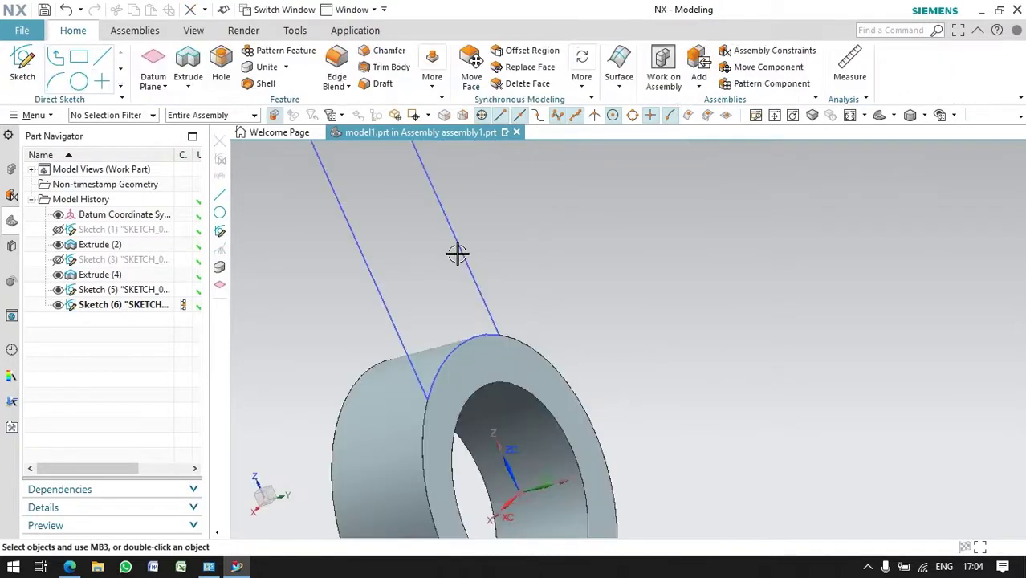
{"action": "left_click", "coordinate": [188, 64]}
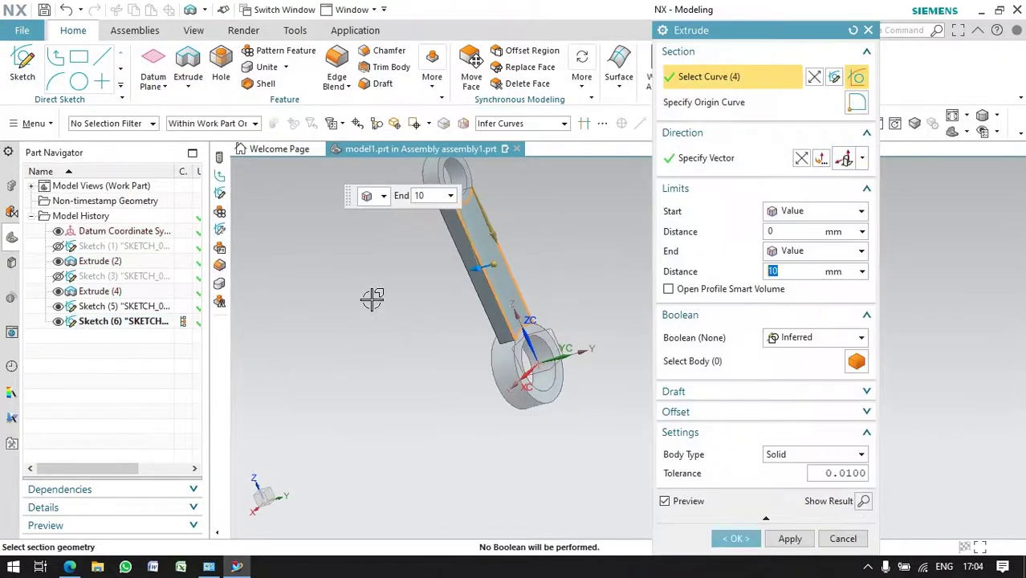
{"action": "left_click", "coordinate": [736, 539]}
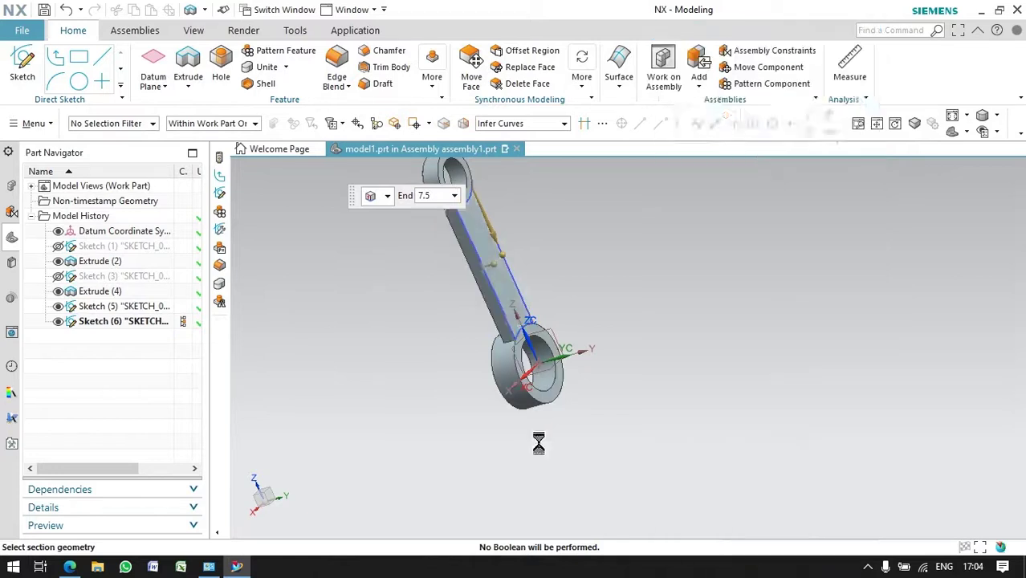
{"action": "mouse_move", "coordinate": [452, 259]}
{"action": "middle_mouse_down"}
{"action": "mouse_move", "coordinate": [495, 270]}
{"action": "mouse_move", "coordinate": [504, 199]}
{"action": "middle_mouse_up"}
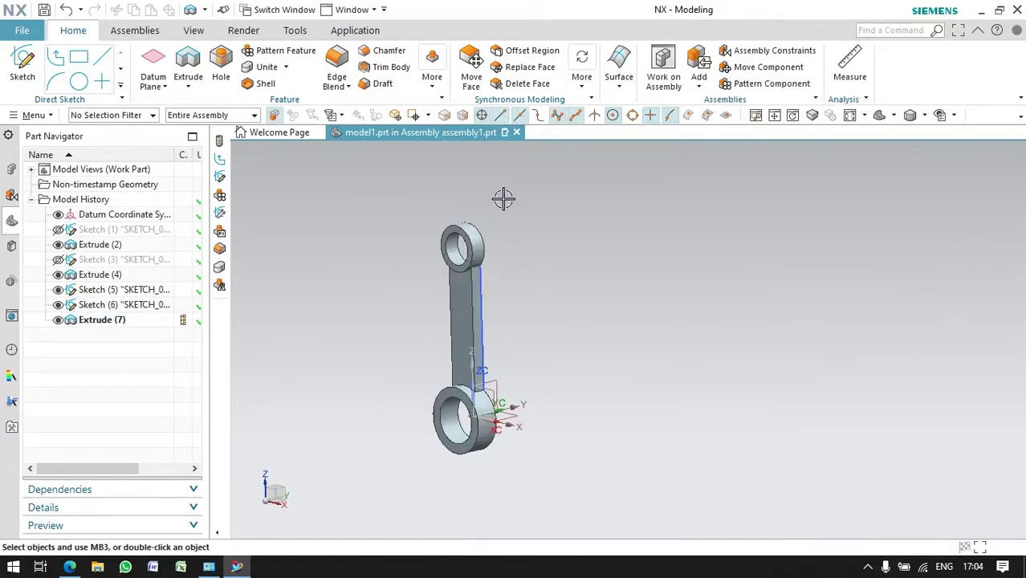
Unite the rod with the upper ring and then the lower ring
{"action": "left_click", "coordinate": [267, 67]}
{"action": "left_click", "coordinate": [454, 249]}
{"action": "left_click", "coordinate": [458, 391]}
{"action": "left_click", "coordinate": [737, 248]}
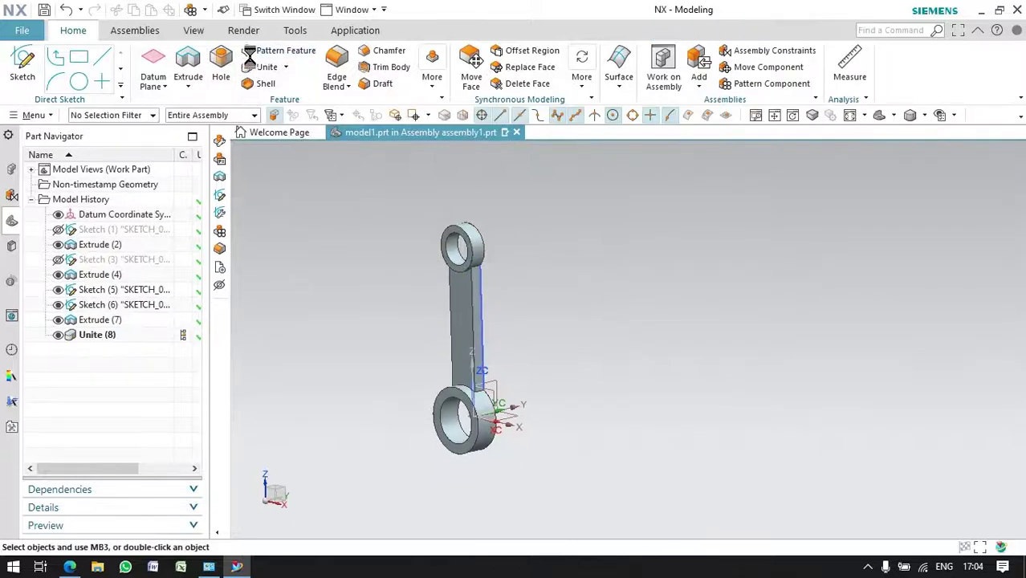
{"action": "left_click", "coordinate": [256, 51]}
{"action": "left_click", "coordinate": [841, 539]}
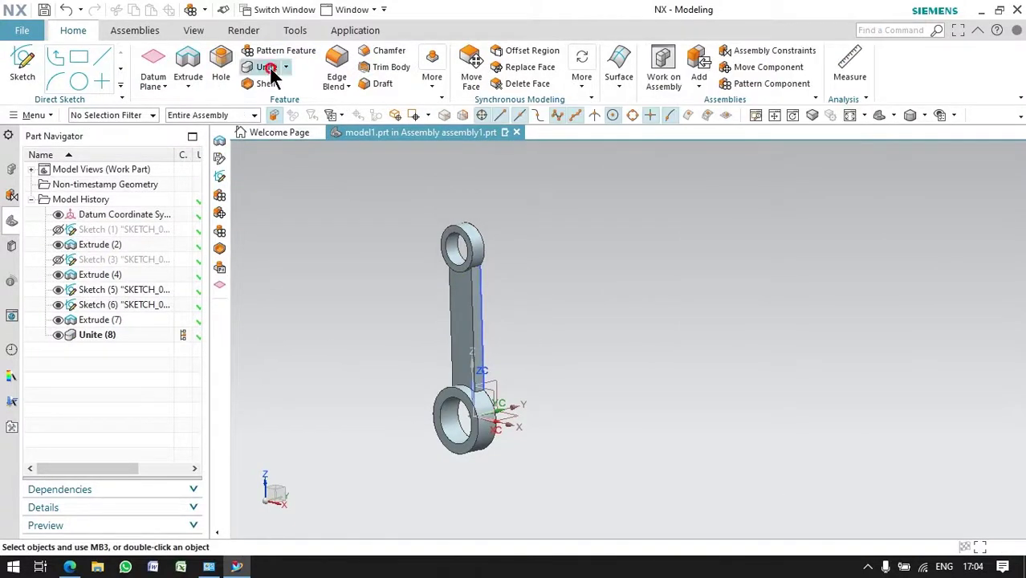
{"action": "left_click", "coordinate": [273, 74]}
{"action": "left_click", "coordinate": [462, 322]}
{"action": "left_click", "coordinate": [459, 401]}
{"action": "left_click", "coordinate": [728, 248]}
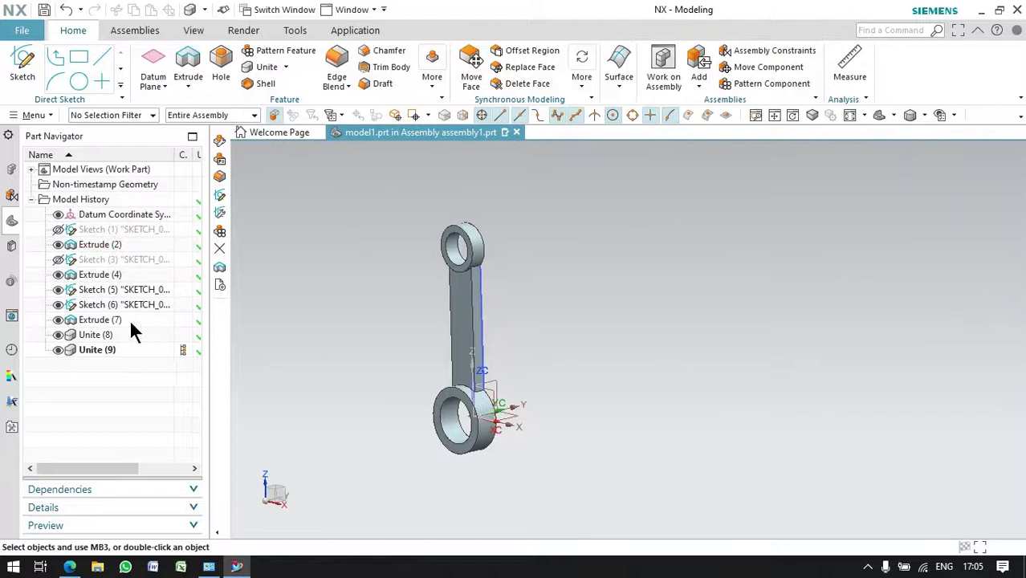
Hide Sketch (6) in the Part Navigator
{"action": "right_click", "coordinate": [120, 304]}
{"action": "left_click", "coordinate": [149, 12]}
{"action": "right_click", "coordinate": [114, 290]}
{"action": "left_click", "coordinate": [148, 11]}
{"action": "left_click", "coordinate": [336, 71]}
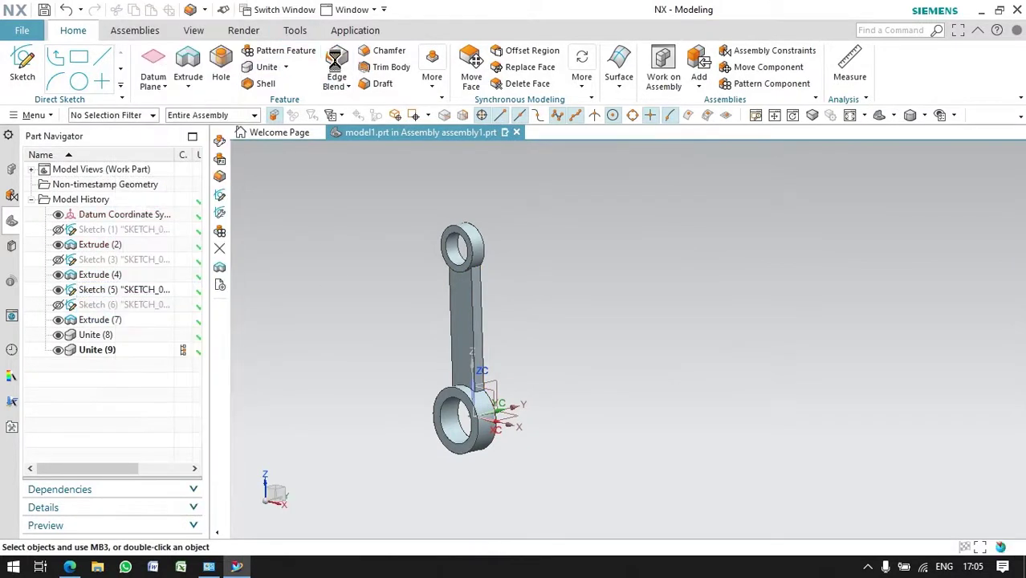
{"action": "scroll", "coordinate": [412, 362], "scroll_direction": "up", "scroll_amount": 3}
{"action": "scroll", "coordinate": [524, 395], "scroll_direction": "up", "scroll_amount": 3}
Blend the arm-to-lower-ring junction edges with a 30 mm radius
{"action": "left_click", "coordinate": [525, 395]}
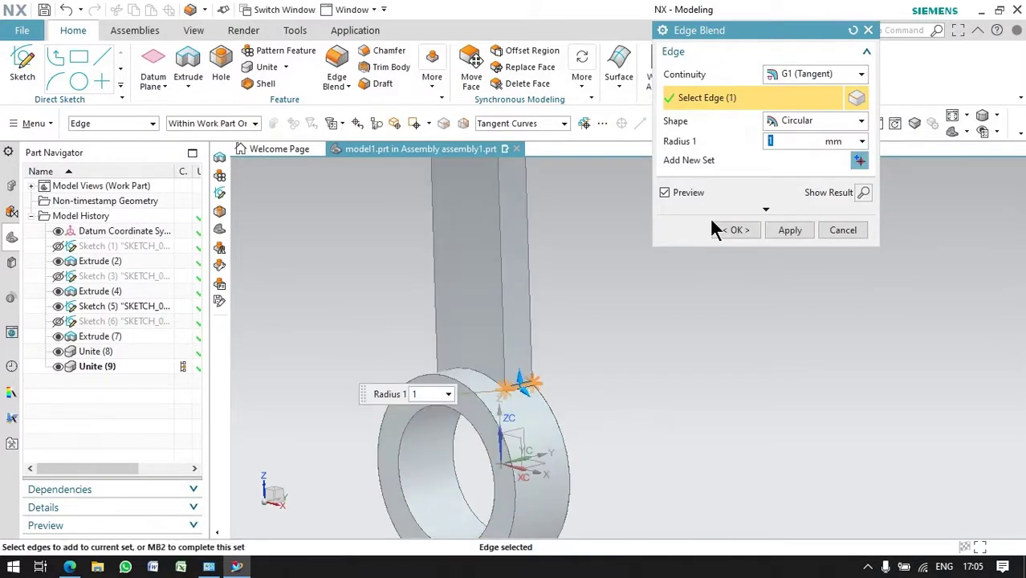
{"action": "type", "text": "30/0.7"}
{"action": "key", "text": "Return"}
{"action": "middle_click_drag", "start_coordinate": [562, 353], "coordinate": [380, 344]}
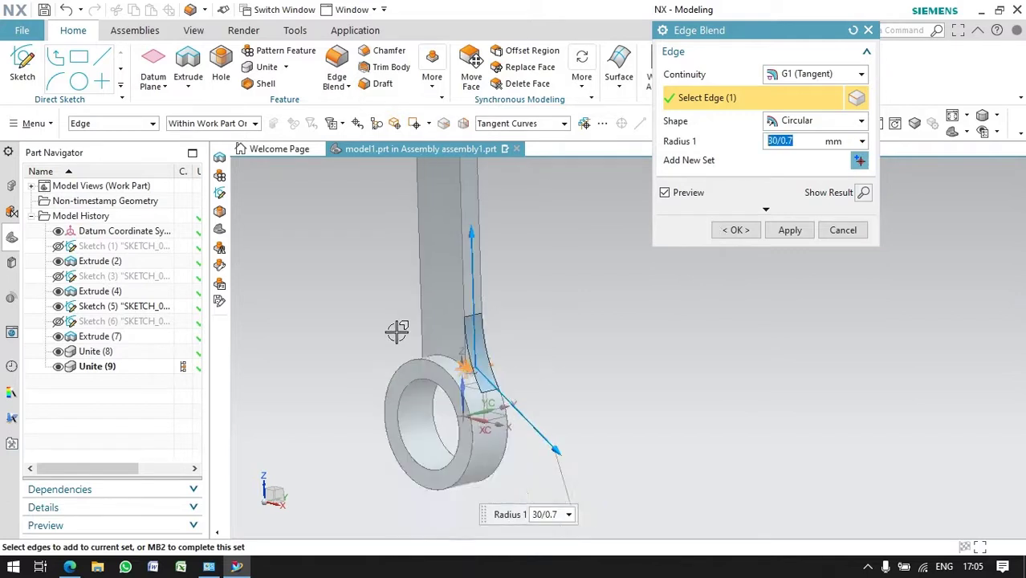
{"action": "scroll", "coordinate": [380, 343], "scroll_direction": "up", "scroll_amount": 3}
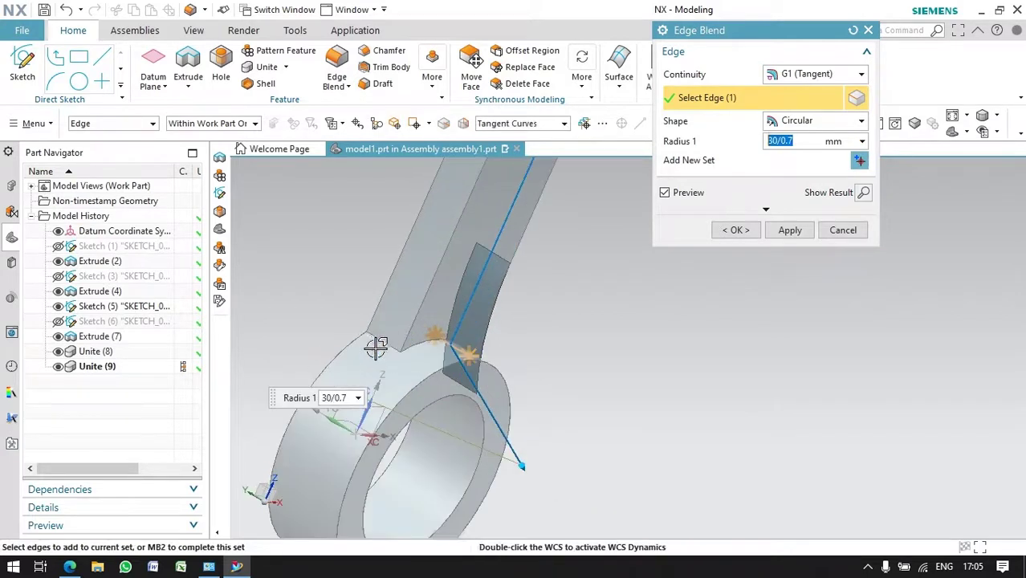
{"action": "left_click", "coordinate": [518, 366]}
{"action": "left_click", "coordinate": [736, 230]}
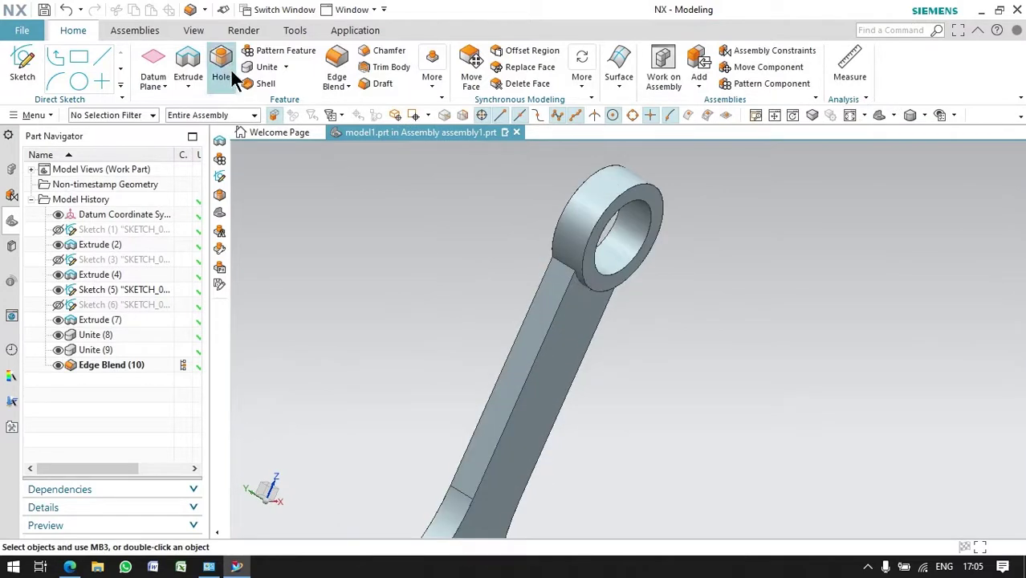
Blend the arm-to-upper-ring junction edges and pick the remaining junction edges
{"action": "type", "text": "3"}
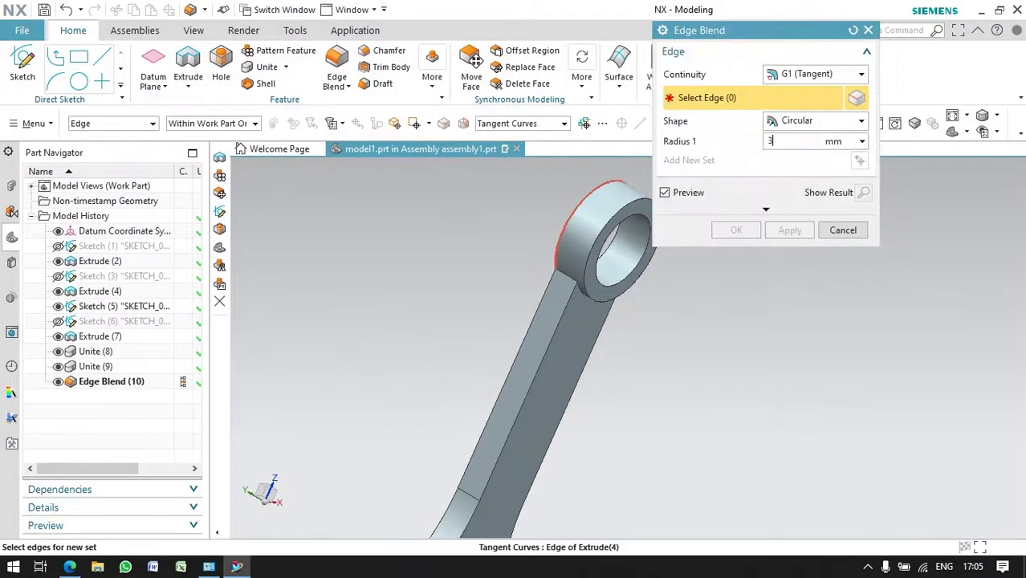
{"action": "left_click", "coordinate": [564, 273]}
{"action": "middle_click_drag", "start_coordinate": [564, 273], "coordinate": [530, 273]}
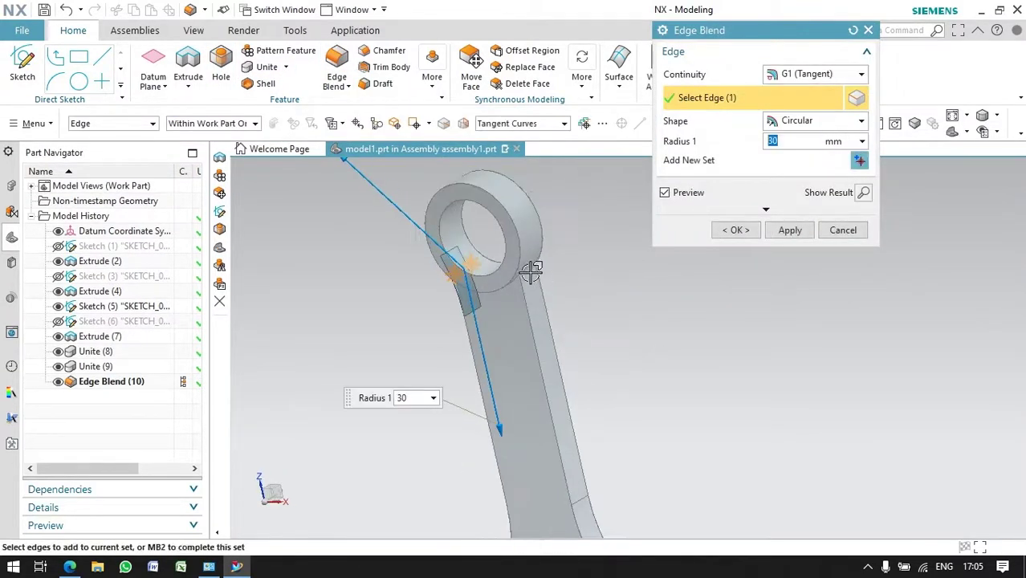
{"action": "left_click", "coordinate": [736, 230]}
{"action": "middle_click_drag", "start_coordinate": [628, 321], "coordinate": [532, 301]}
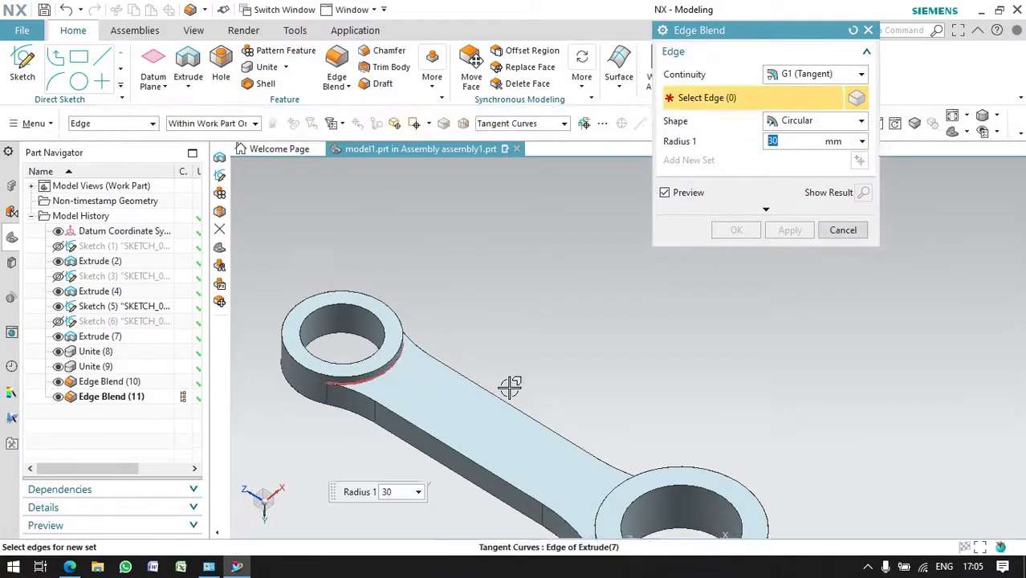
{"action": "left_click", "coordinate": [537, 387]}
{"action": "mouse_move", "coordinate": [570, 343]}
{"action": "middle_mouse_down"}
{"action": "mouse_move", "coordinate": [619, 382]}
{"action": "mouse_move", "coordinate": [481, 324]}
{"action": "mouse_move", "coordinate": [683, 299]}
{"action": "middle_mouse_up"}
{"action": "left_click", "coordinate": [607, 385]}
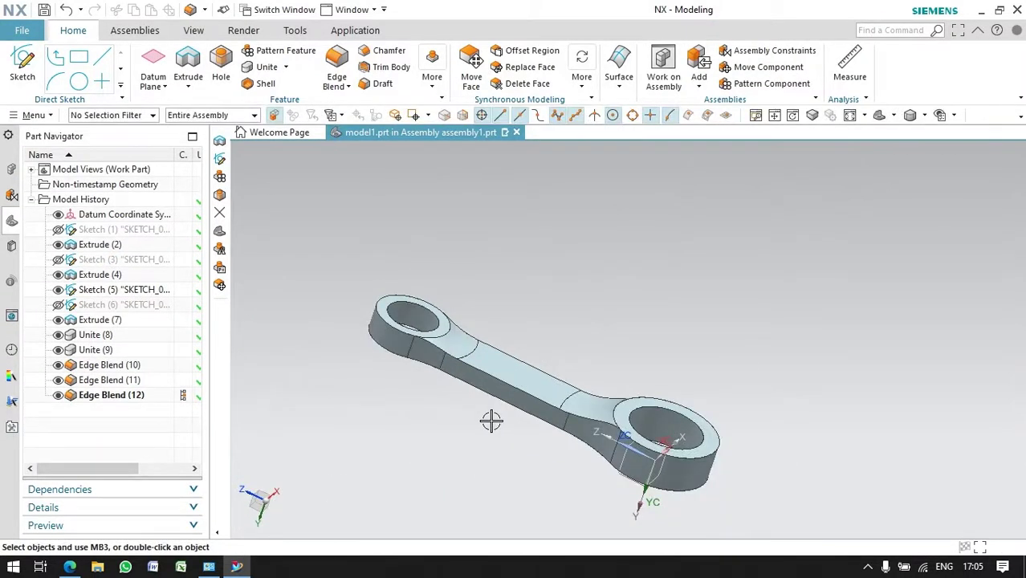
Start a new sketch with its origin at the lower ring's centre
{"action": "mouse_move", "coordinate": [434, 463]}
{"action": "middle_mouse_down"}
{"action": "mouse_move", "coordinate": [417, 500]}
{"action": "mouse_move", "coordinate": [417, 457]}
{"action": "mouse_move", "coordinate": [446, 431]}
{"action": "middle_mouse_up"}
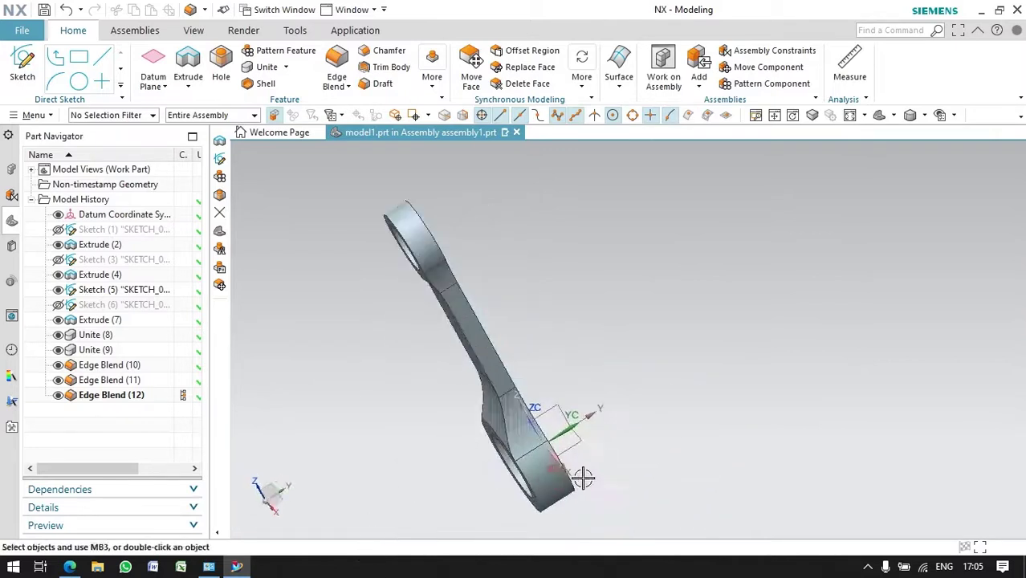
{"action": "left_click", "coordinate": [24, 64]}
{"action": "mouse_move", "coordinate": [592, 390]}
{"action": "middle_mouse_down"}
{"action": "mouse_move", "coordinate": [554, 397]}
{"action": "mouse_move", "coordinate": [556, 418]}
{"action": "middle_mouse_up"}
{"action": "scroll", "coordinate": [556, 417], "scroll_direction": "up", "scroll_amount": 2}
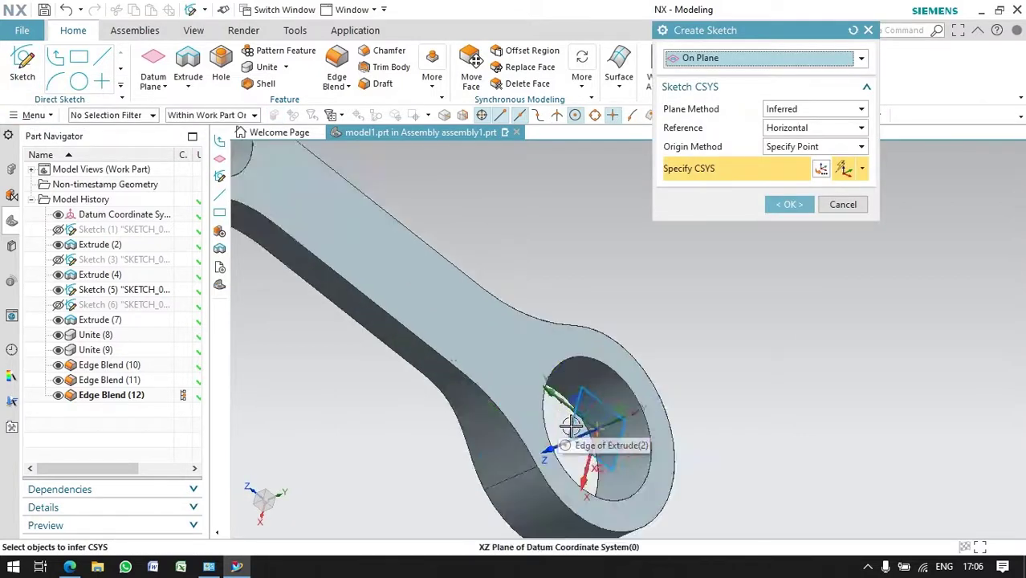
{"action": "left_click", "coordinate": [561, 422]}
{"action": "left_click", "coordinate": [789, 206]}
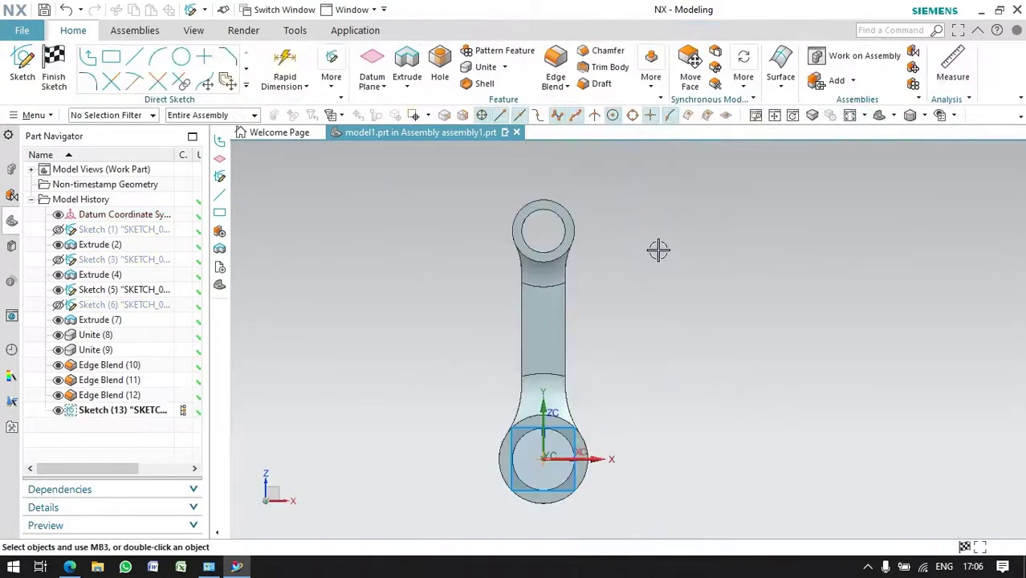
Draw two small matching circles, one above the other, left of the rod
{"action": "left_click", "coordinate": [184, 58]}
{"action": "left_click", "coordinate": [360, 262]}
{"action": "left_click", "coordinate": [377, 279]}
{"action": "left_click", "coordinate": [360, 401]}
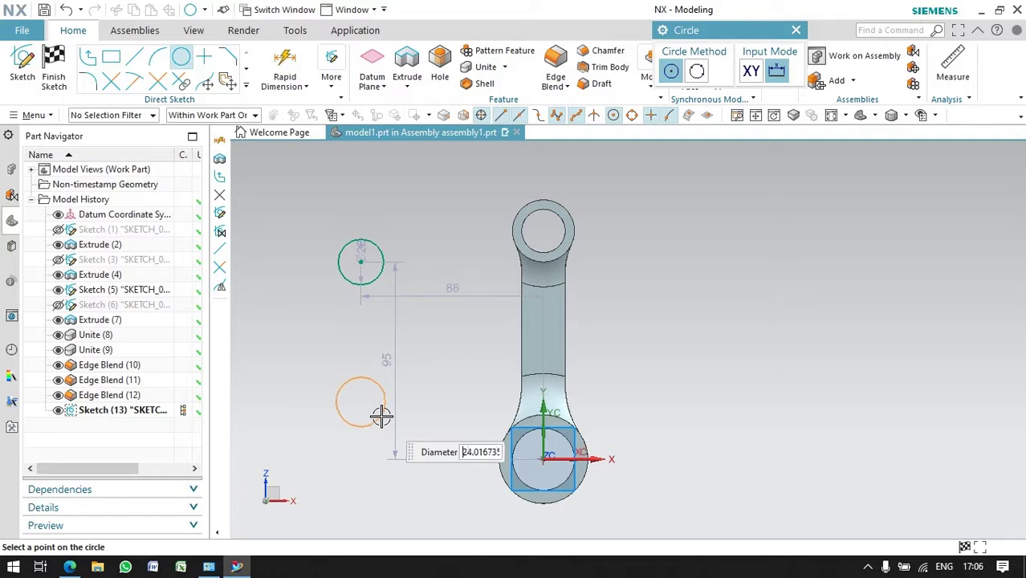
{"action": "left_click", "coordinate": [381, 414]}
Join the two circles with tangent lines and begin dimensioning the sketch
{"action": "key", "text": "l"}
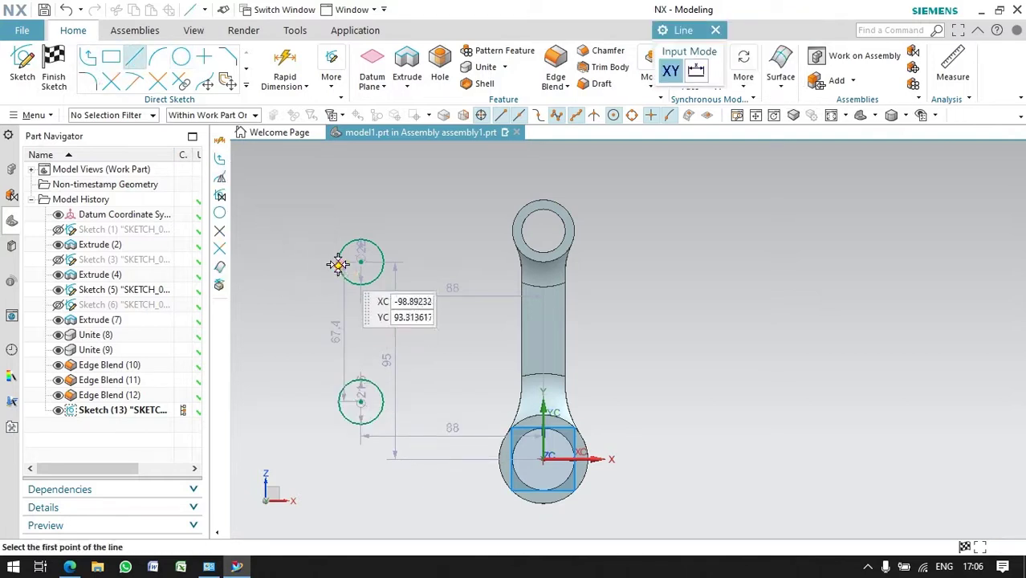
{"action": "left_click", "coordinate": [337, 275]}
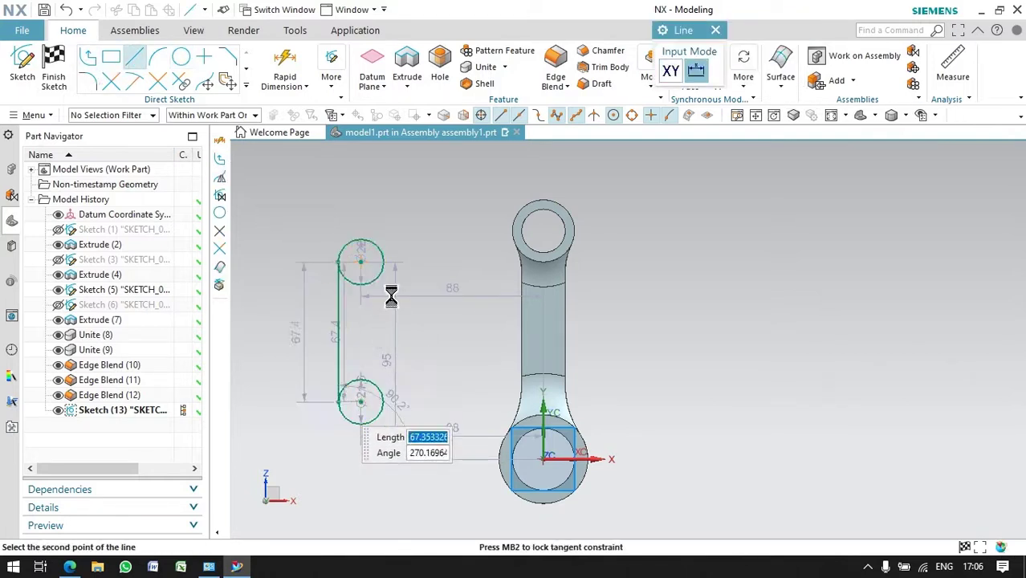
{"action": "left_click", "coordinate": [383, 258]}
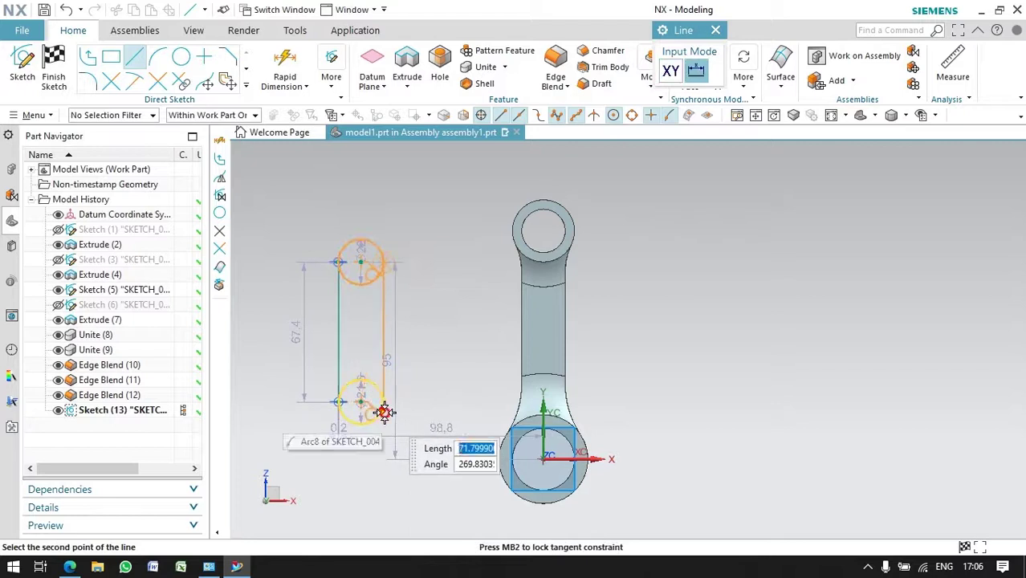
{"action": "left_click", "coordinate": [385, 410]}
{"action": "key", "text": "Escape"}
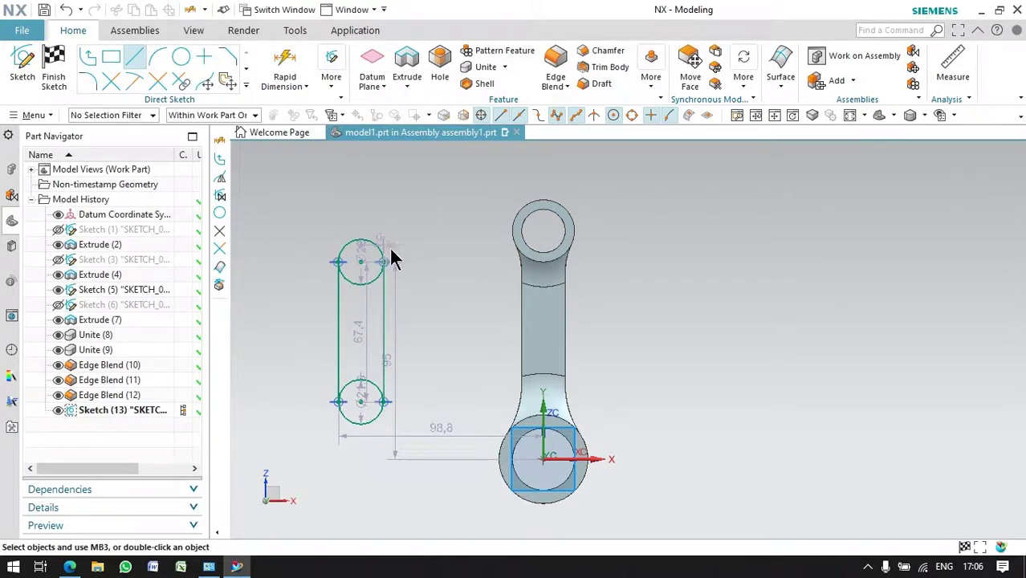
{"action": "key", "text": "d"}
{"action": "scroll", "coordinate": [391, 259], "scroll_direction": "up", "scroll_amount": 1}
{"action": "left_click", "coordinate": [836, 318]}
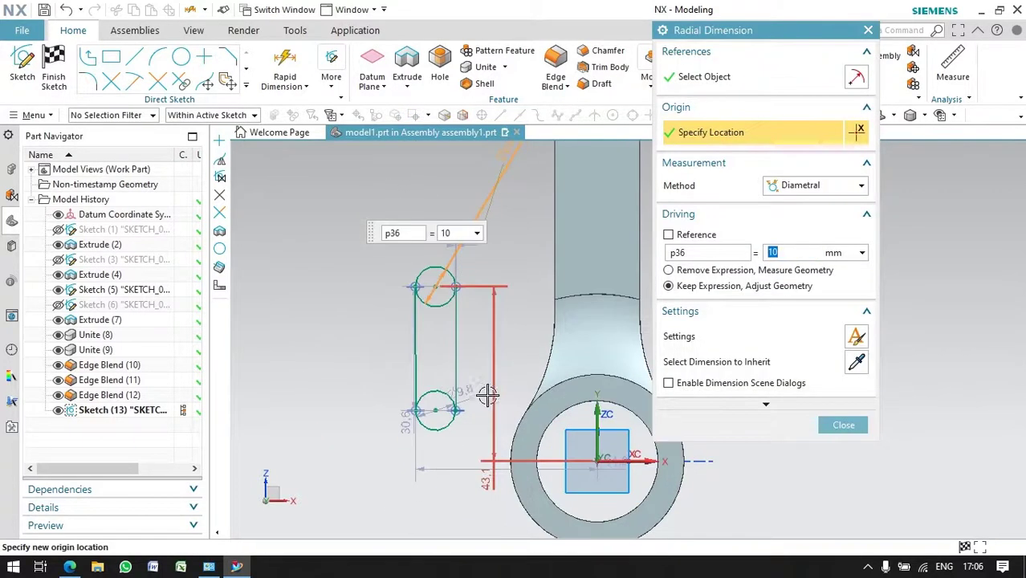
Give both circles a 10 mm diameter and set dimension p38 to 0
{"action": "left_click", "coordinate": [475, 391]}
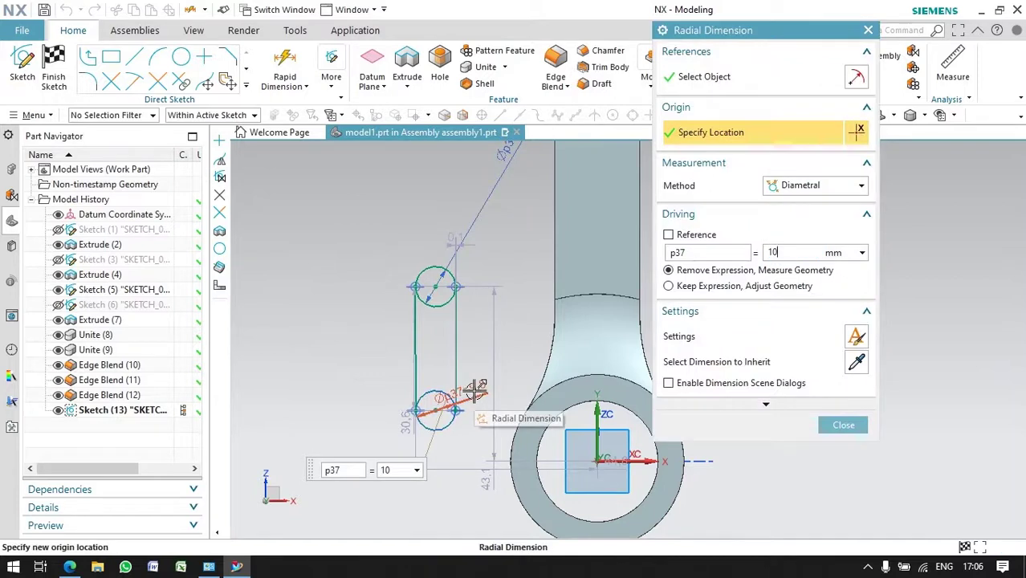
{"action": "left_click", "coordinate": [837, 423]}
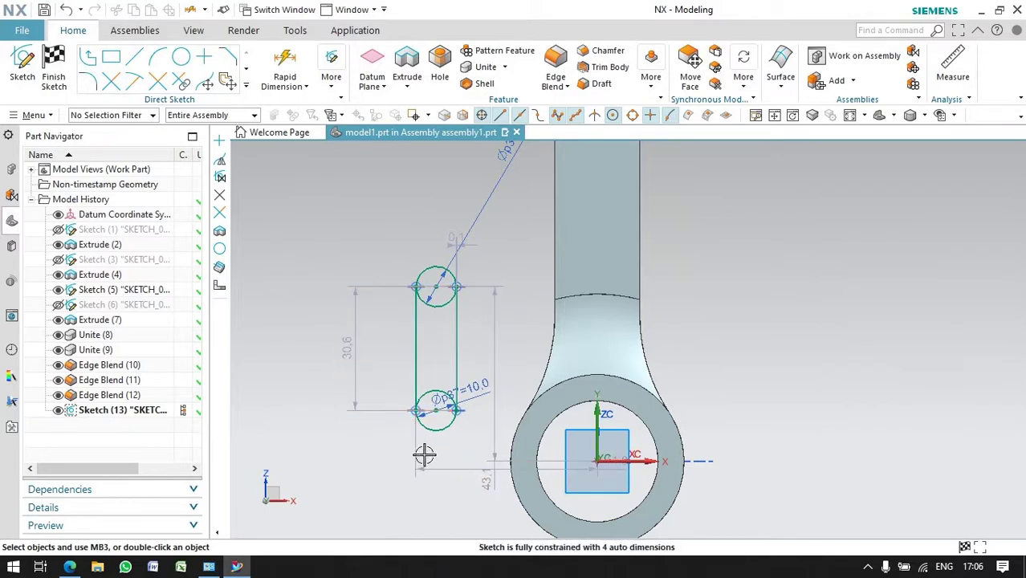
{"action": "key", "text": "Escape"}
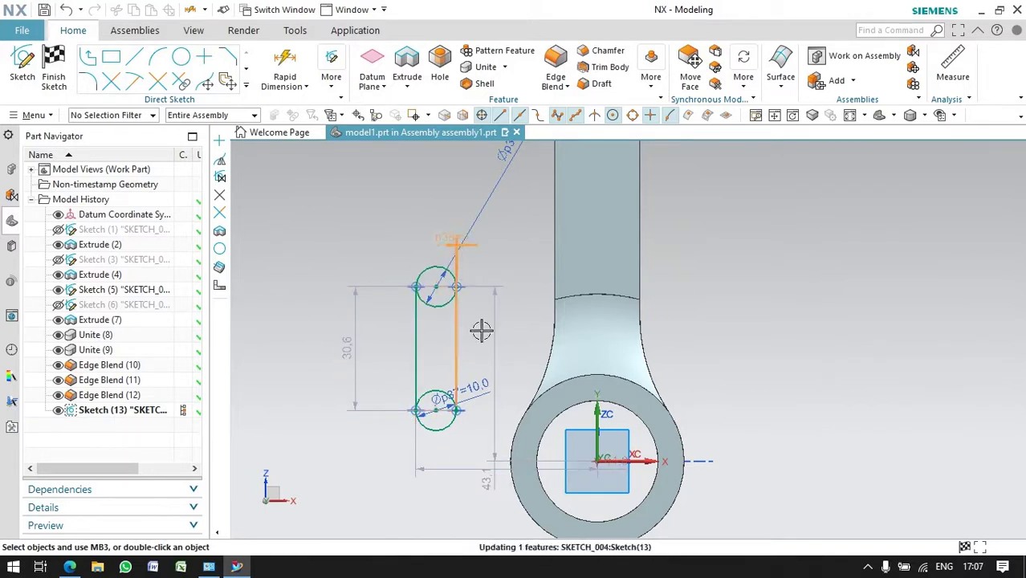
{"action": "double_click", "coordinate": [481, 331]}
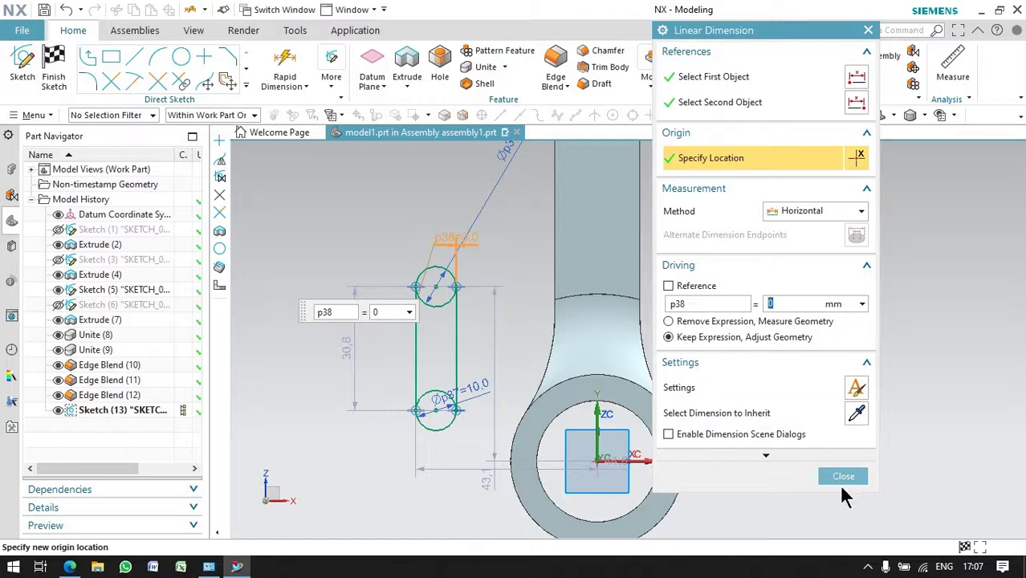
{"action": "left_click", "coordinate": [842, 482]}
Dimension the slot 30 mm above the large end (p39)
{"action": "key", "text": "d"}
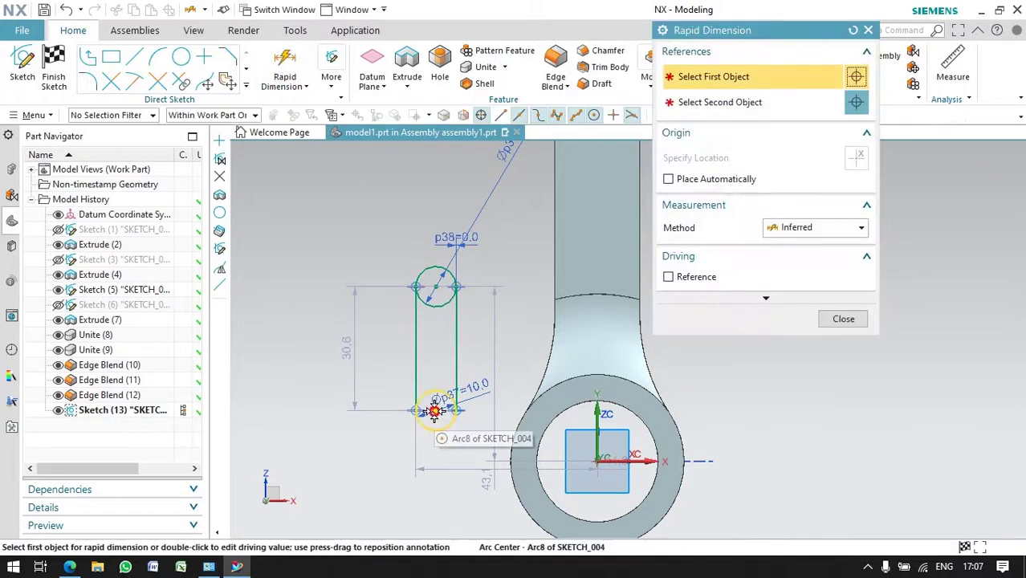
{"action": "left_click", "coordinate": [435, 411]}
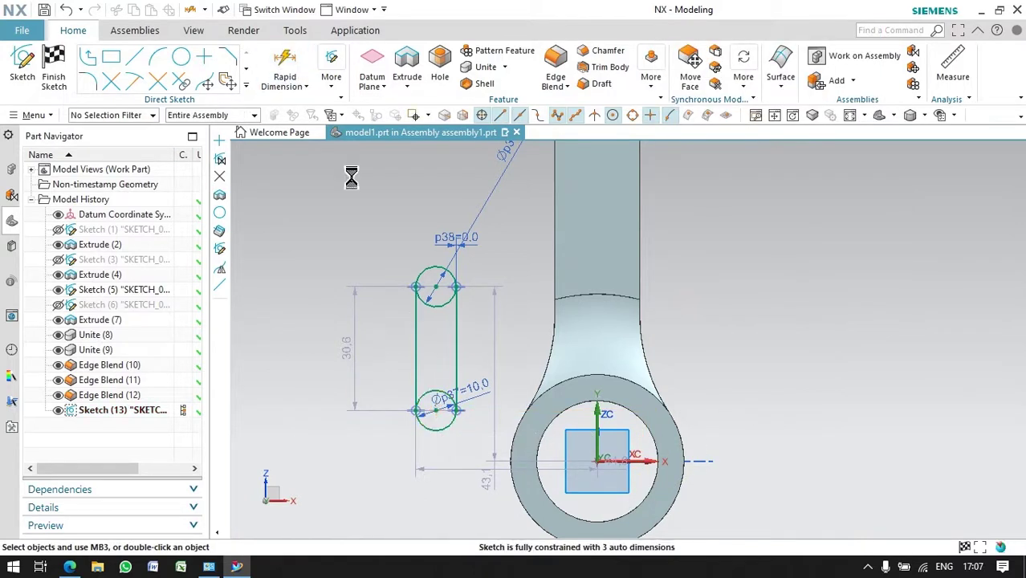
{"action": "left_click", "coordinate": [436, 410]}
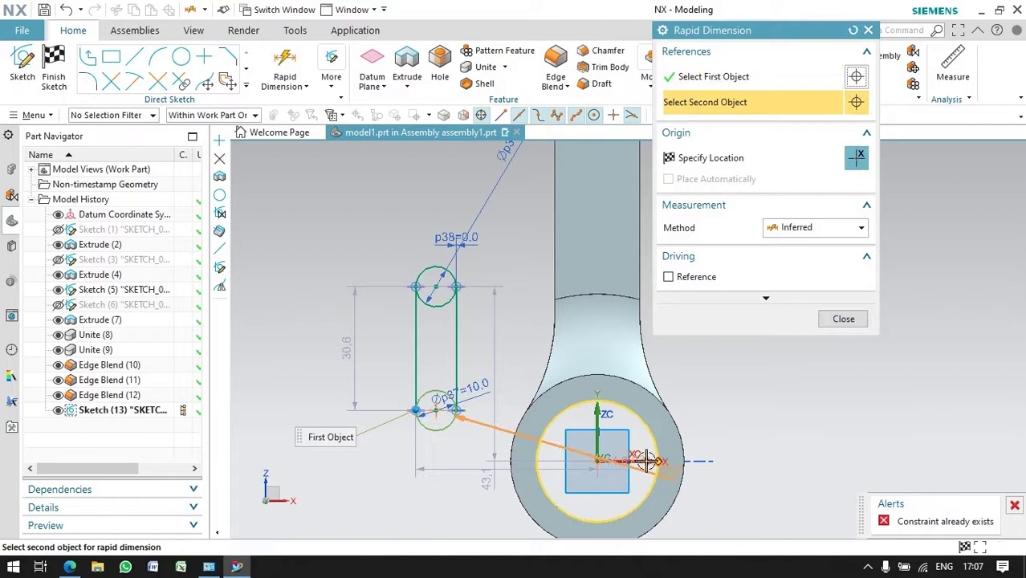
{"action": "left_click", "coordinate": [635, 459]}
{"action": "scroll", "coordinate": [643, 465], "scroll_direction": "up", "scroll_amount": 5}
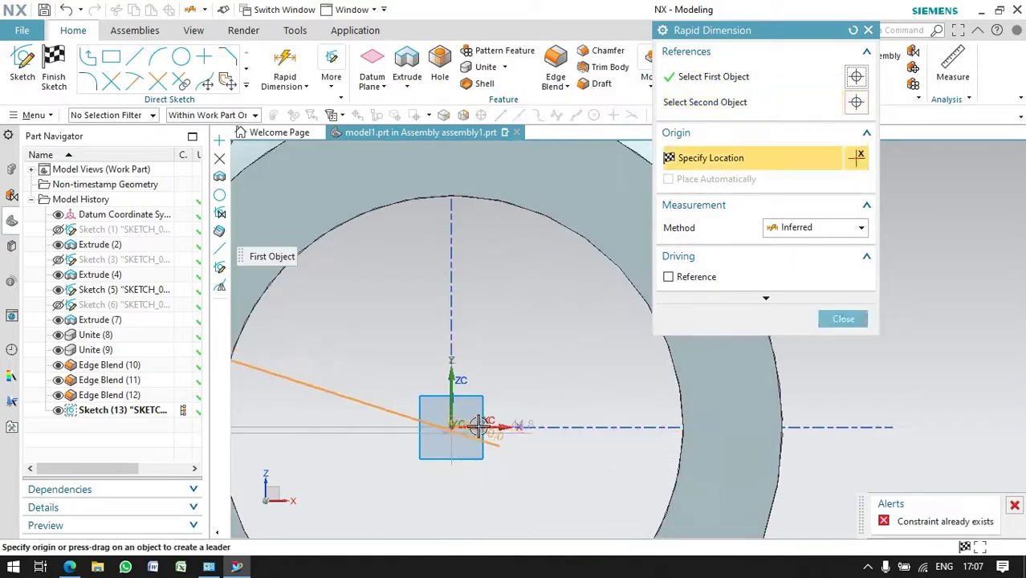
{"action": "left_click", "coordinate": [593, 436]}
{"action": "scroll", "coordinate": [637, 452], "scroll_direction": "down", "scroll_amount": 5}
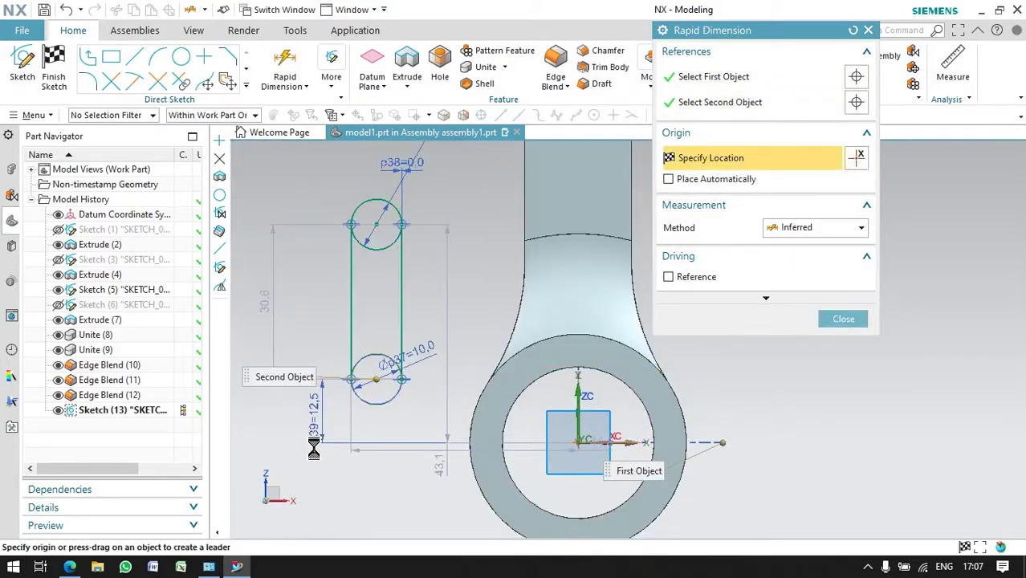
{"action": "left_click", "coordinate": [315, 414]}
{"action": "scroll", "coordinate": [450, 438], "scroll_direction": "down", "scroll_amount": 2}
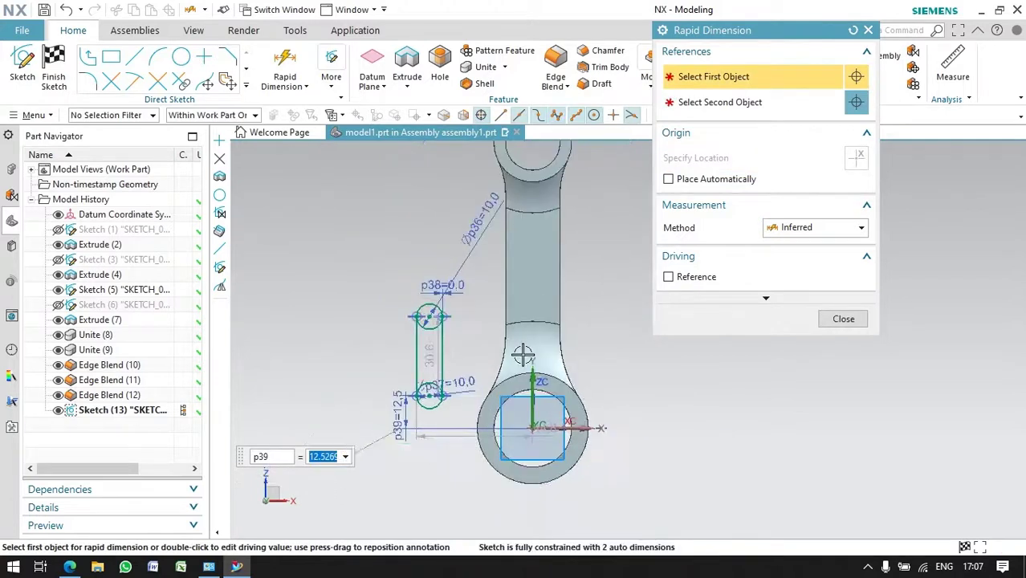
{"action": "type", "text": "25"}
{"action": "key", "text": "Return"}
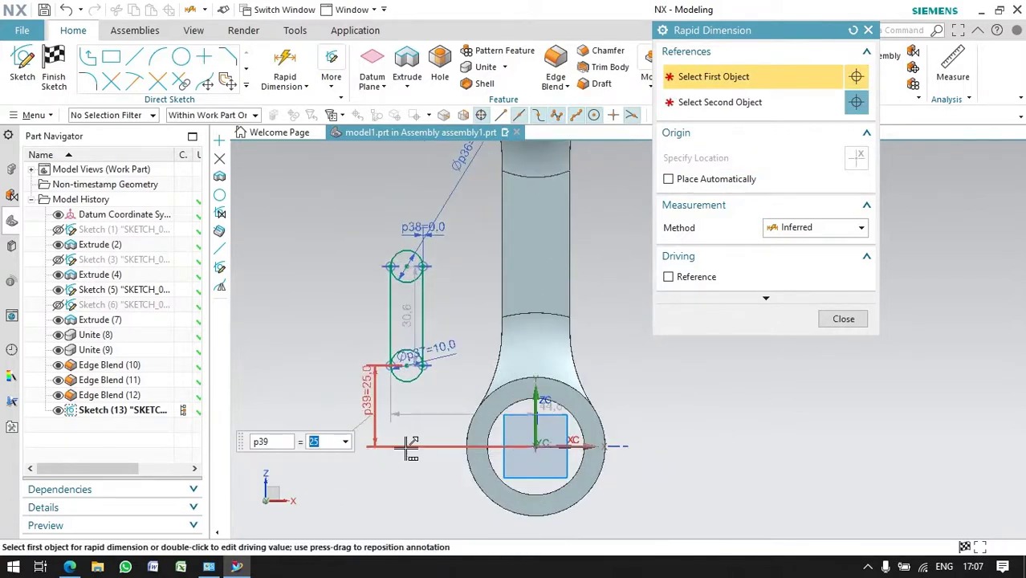
{"action": "type", "text": "30"}
{"action": "key", "text": "Return"}
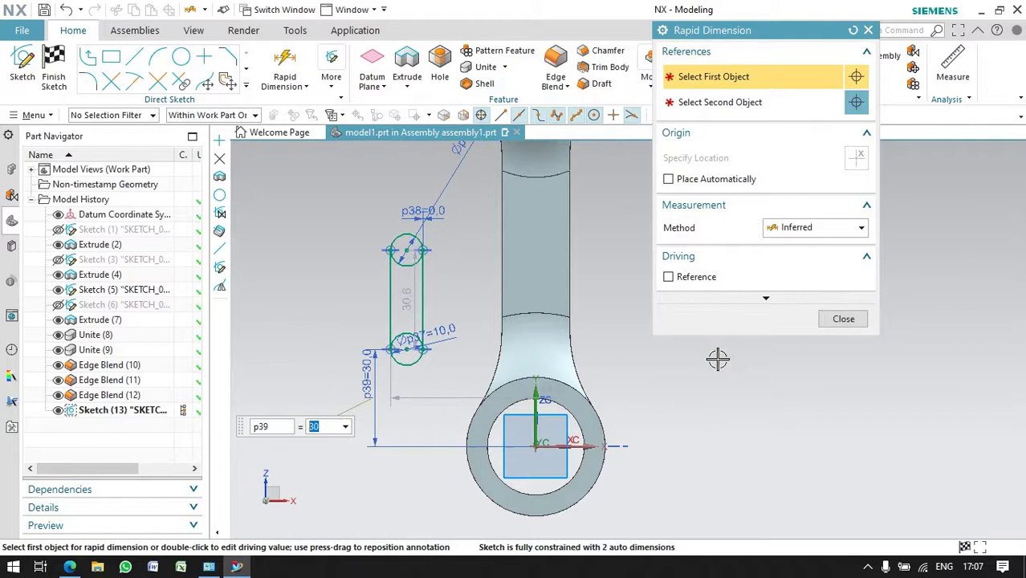
Centre the slot on the vertical axis with a 0 mm offset (p40)
{"action": "left_click", "coordinate": [414, 360]}
{"action": "left_click", "coordinate": [536, 408]}
{"action": "left_click", "coordinate": [454, 507]}
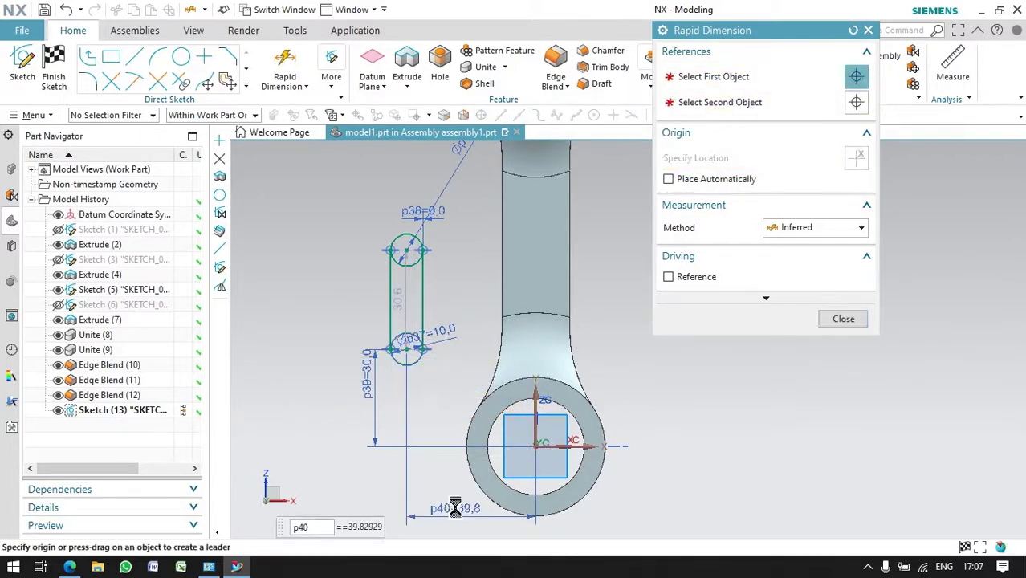
{"action": "type", "text": "0"}
{"action": "key", "text": "Return"}
{"action": "left_click", "coordinate": [842, 319]}
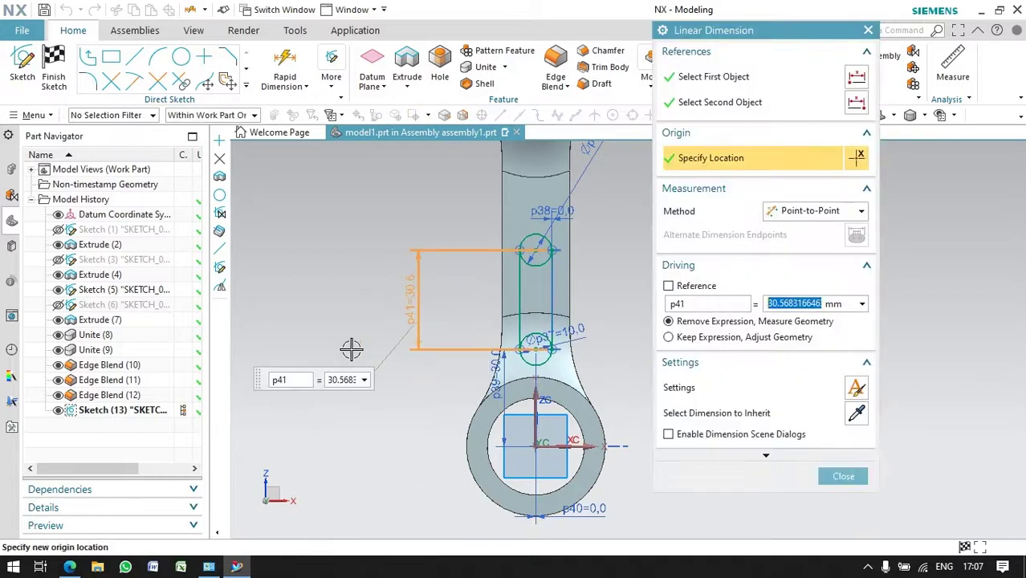
Set the slot length dimension to 55 mm
{"action": "type", "text": "80"}
{"action": "key", "text": "Return"}
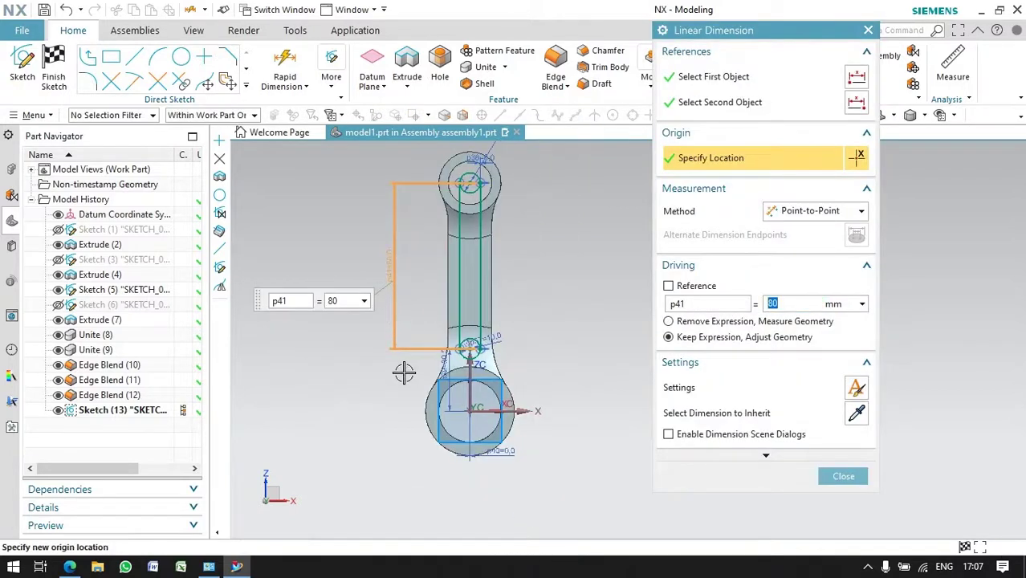
{"action": "type", "text": "50"}
{"action": "key", "text": "Return"}
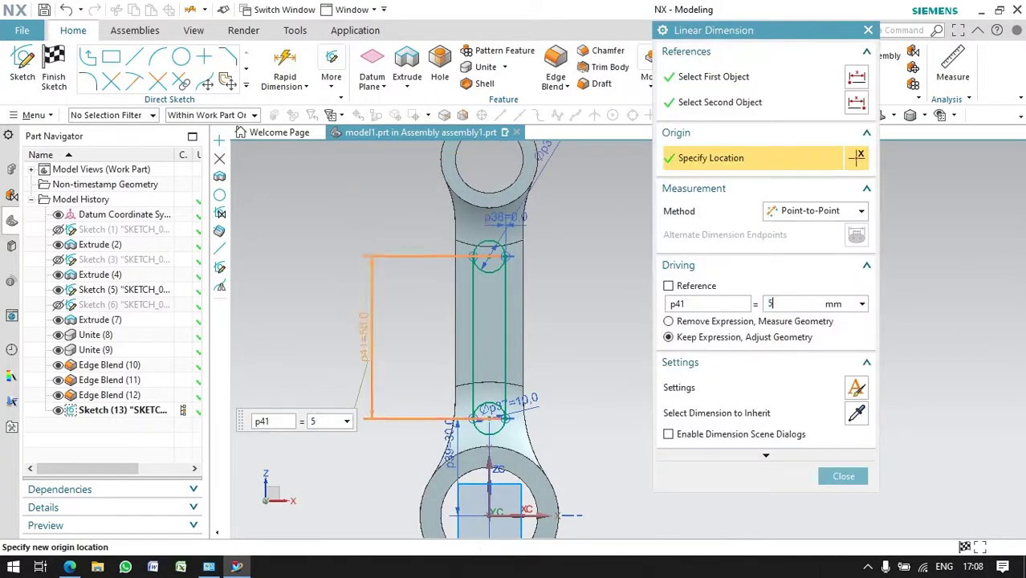
{"action": "type", "text": "5"}
{"action": "key", "text": "Return"}
{"action": "left_click", "coordinate": [843, 477]}
Trim the slot curves and finish the sketch
{"action": "left_click", "coordinate": [111, 82]}
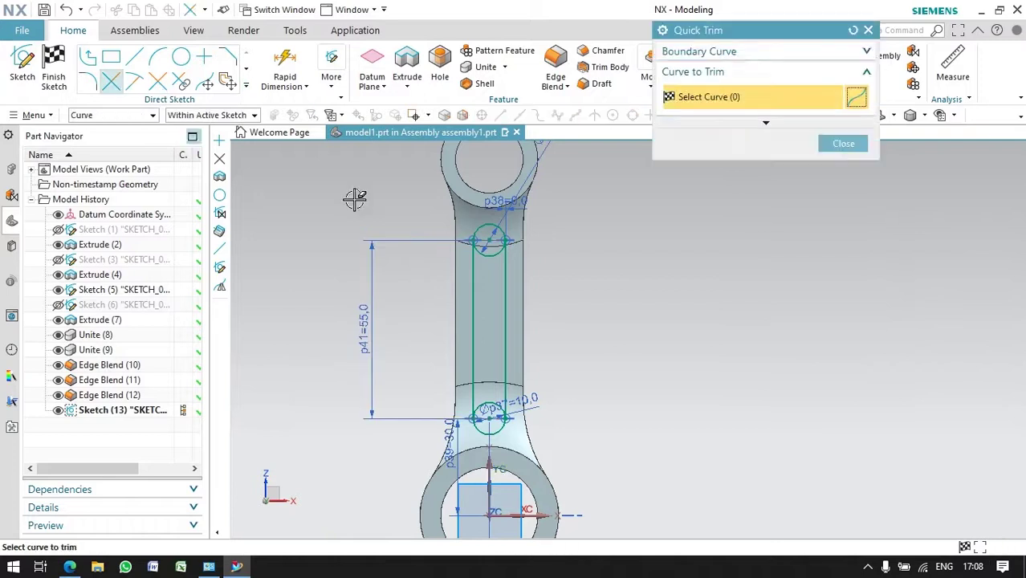
{"action": "key", "text": "Escape"}
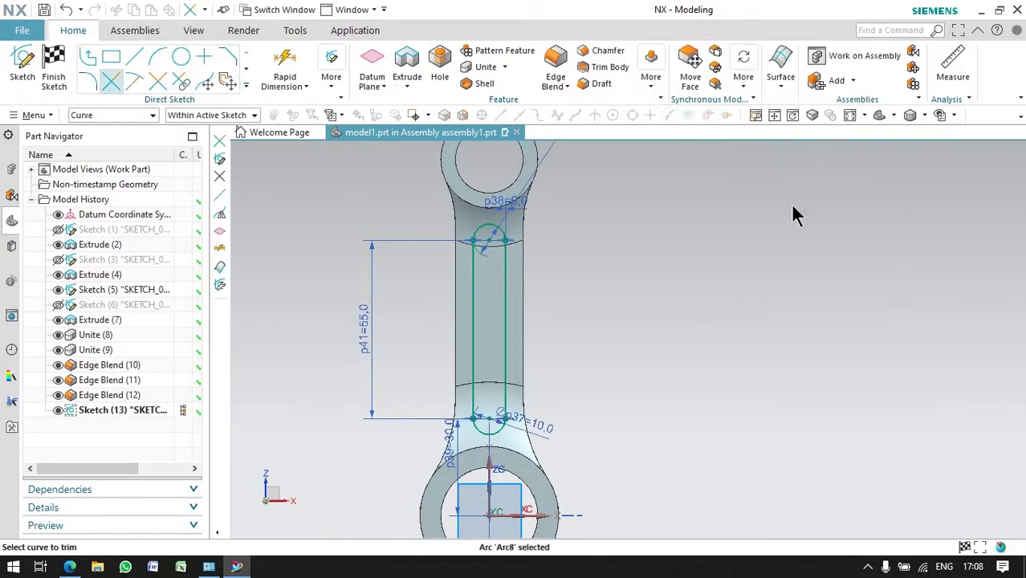
{"action": "middle_click_drag", "start_coordinate": [792, 213], "coordinate": [686, 264]}
{"action": "left_click", "coordinate": [50, 80]}
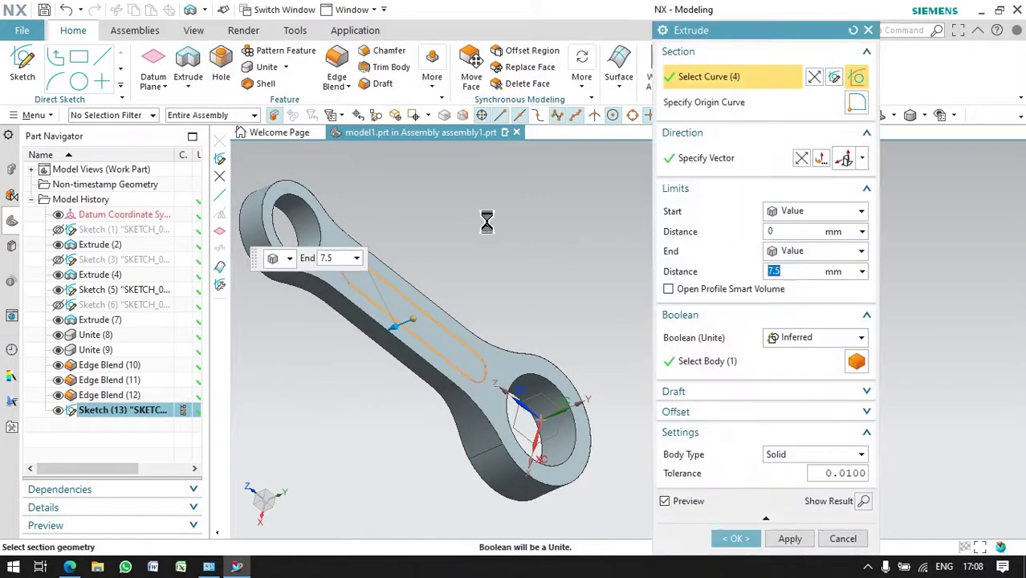
Cut the slot into the rod as Extrude (14) with Boolean Subtract, then re-apply its edited parameters
{"action": "middle_click_drag", "start_coordinate": [486, 220], "coordinate": [552, 310]}
{"action": "scroll", "coordinate": [551, 309], "scroll_direction": "up", "scroll_amount": 3}
{"action": "left_click", "coordinate": [815, 338]}
{"action": "left_click", "coordinate": [796, 381]}
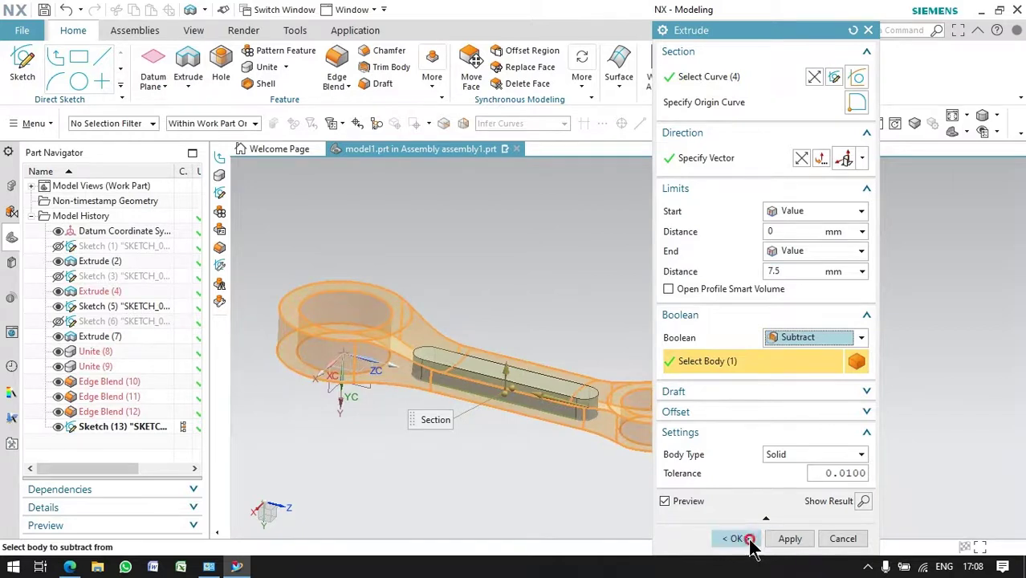
{"action": "left_click", "coordinate": [750, 541]}
{"action": "right_click", "coordinate": [115, 422]}
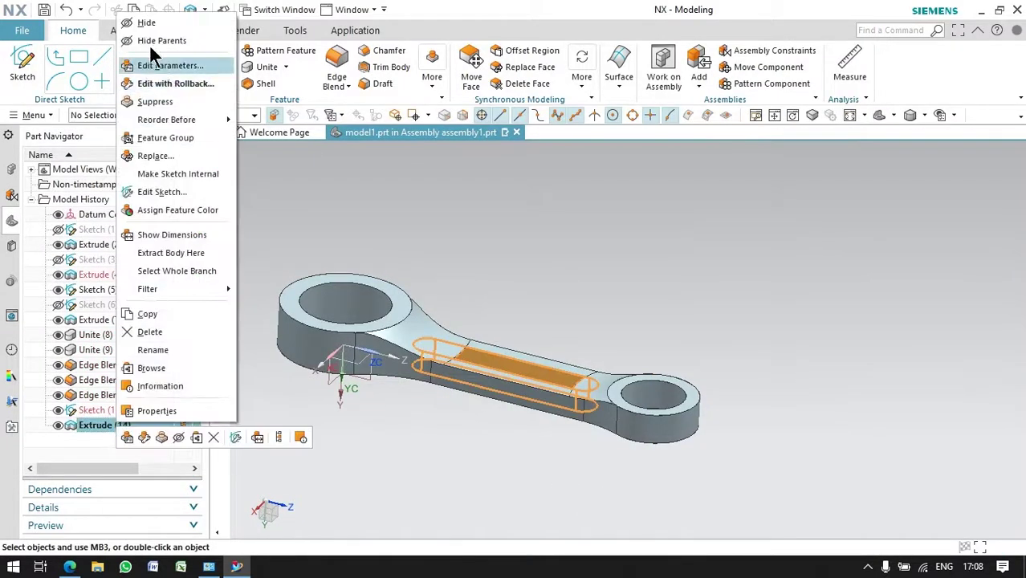
{"action": "left_click", "coordinate": [165, 66]}
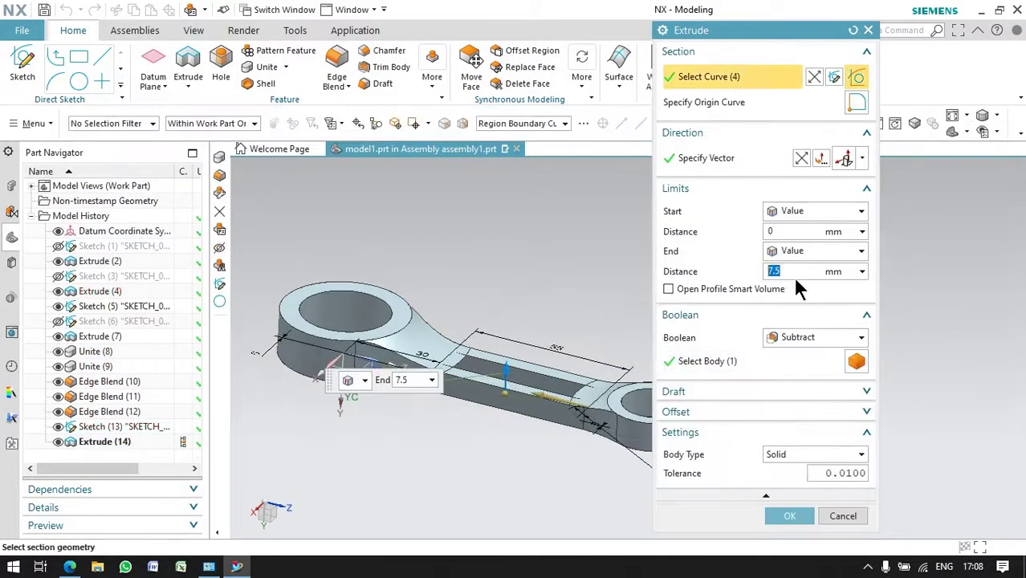
{"action": "left_click", "coordinate": [787, 515]}
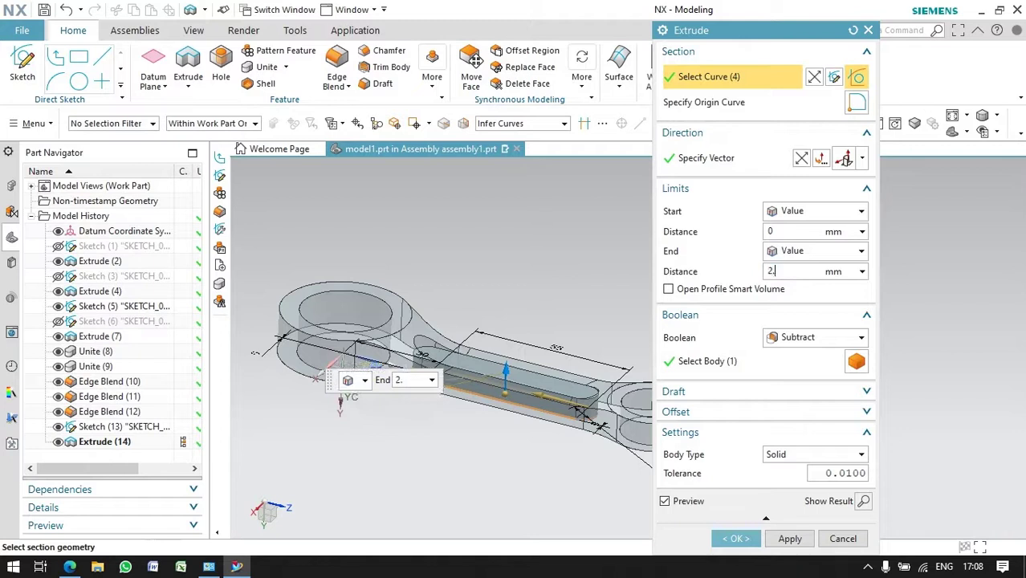
Extrude the slot again to a 2.5 mm end distance, uniting it with the rod
{"action": "type", "text": "5"}
{"action": "key", "text": "Return"}
{"action": "left_click", "coordinate": [859, 337]}
{"action": "left_click", "coordinate": [791, 370]}
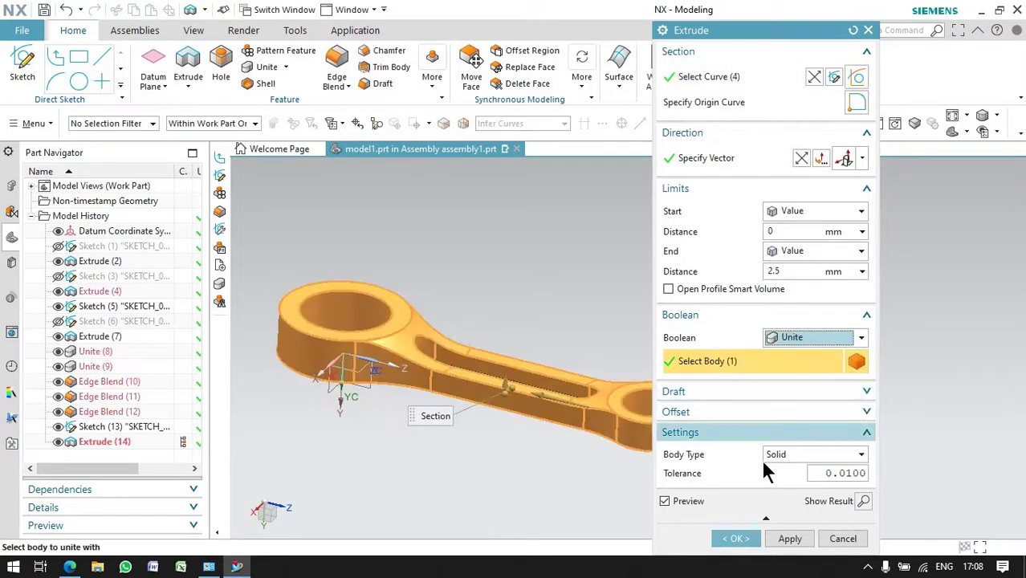
{"action": "left_click", "coordinate": [736, 538]}
{"action": "mouse_move", "coordinate": [529, 481]}
{"action": "middle_mouse_down"}
{"action": "mouse_move", "coordinate": [468, 421]}
{"action": "mouse_move", "coordinate": [354, 122]}
{"action": "middle_mouse_up"}
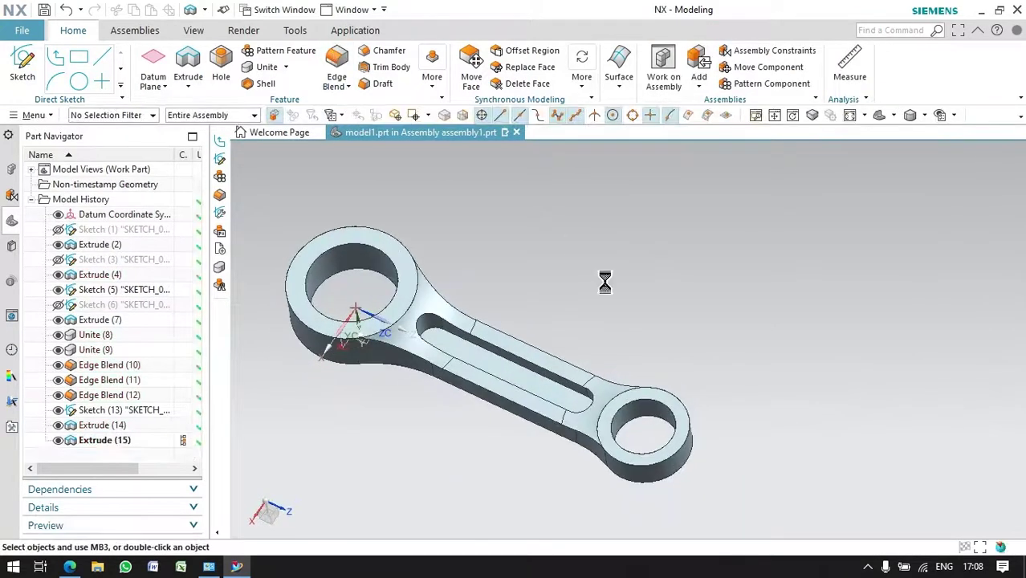
Round the slot pocket's edge chains with a 1 mm edge blend
{"action": "left_click", "coordinate": [492, 360]}
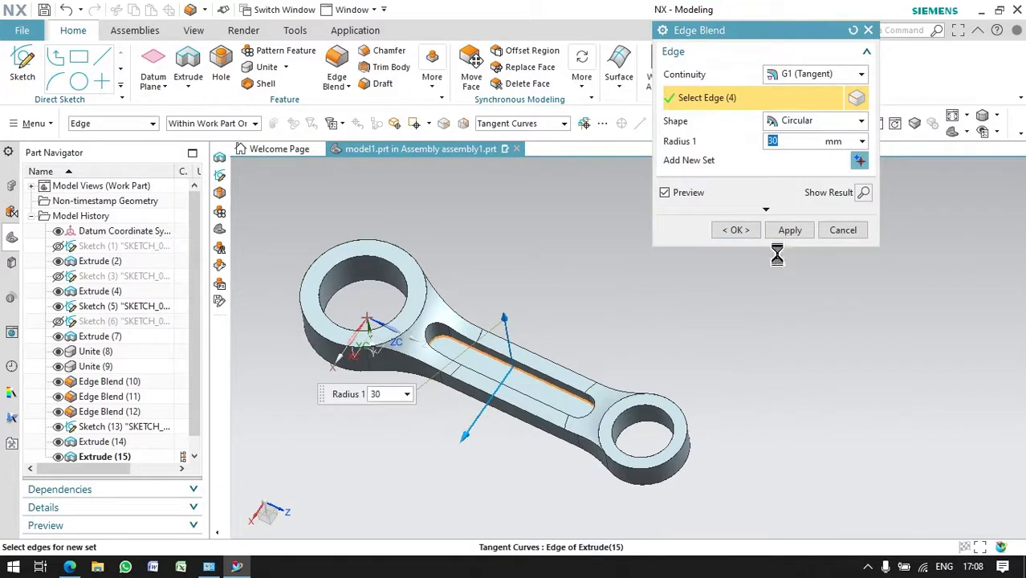
{"action": "type", "text": "1"}
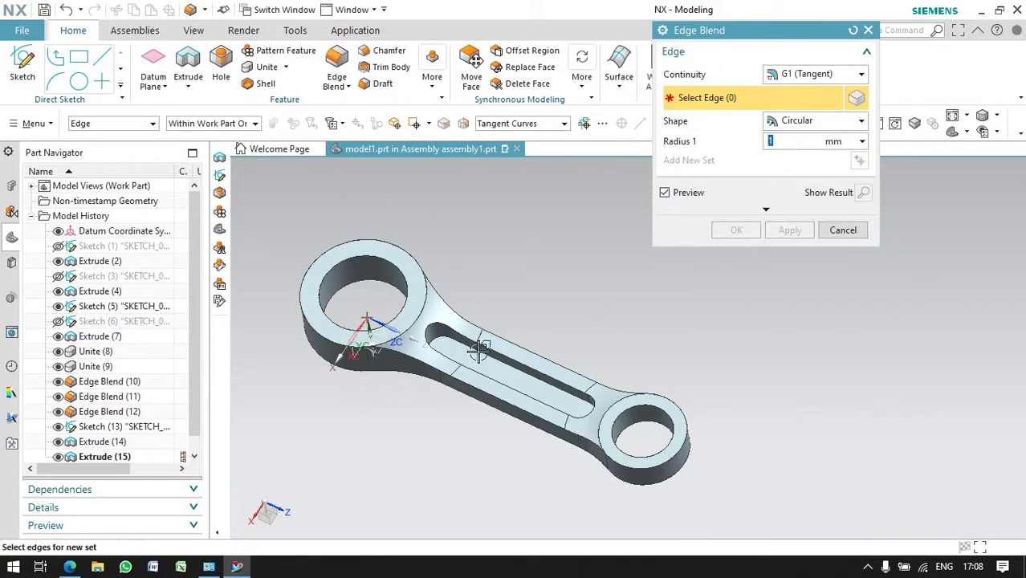
{"action": "left_click", "coordinate": [478, 350]}
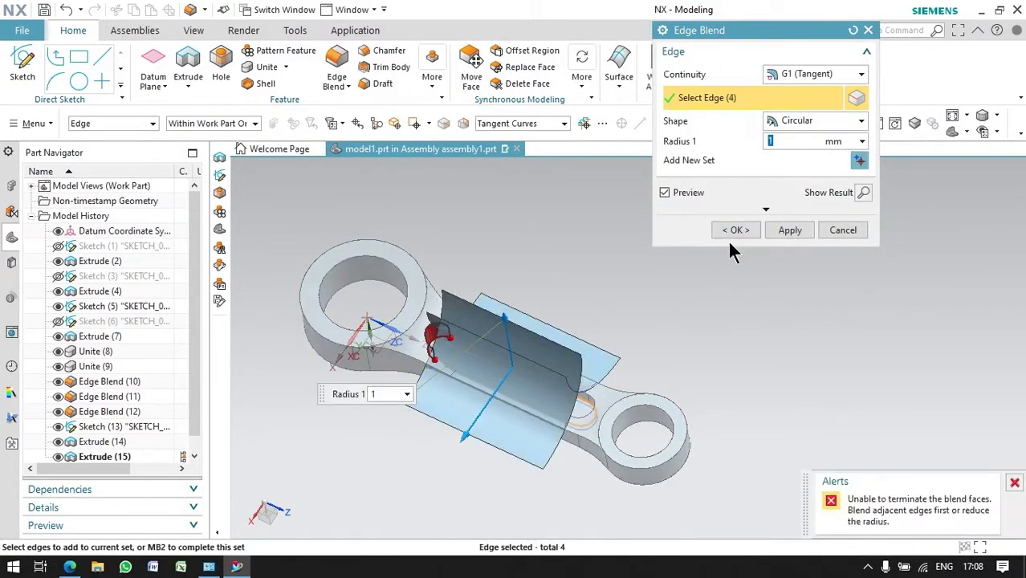
{"action": "left_click", "coordinate": [788, 233]}
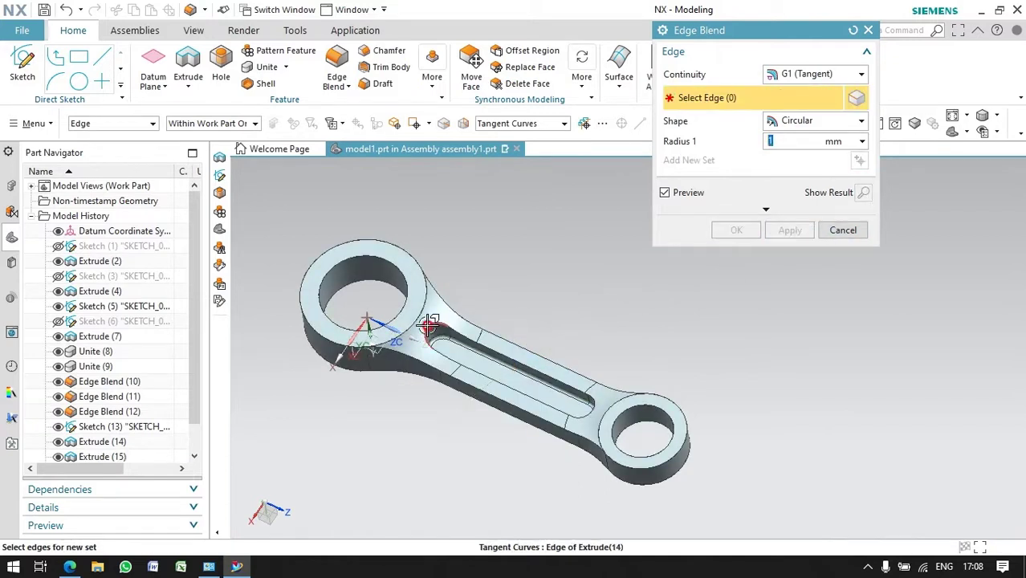
{"action": "left_click", "coordinate": [497, 354]}
{"action": "middle_click", "coordinate": [750, 259]}
Round the large-end hole's top edge with a 1 mm blend
{"action": "mouse_move", "coordinate": [707, 279]}
{"action": "middle_mouse_down"}
{"action": "mouse_move", "coordinate": [611, 309]}
{"action": "mouse_move", "coordinate": [615, 336]}
{"action": "middle_mouse_up"}
{"action": "scroll", "coordinate": [612, 356], "scroll_direction": "up", "scroll_amount": 5}
{"action": "scroll", "coordinate": [612, 356], "scroll_direction": "down", "scroll_amount": 5}
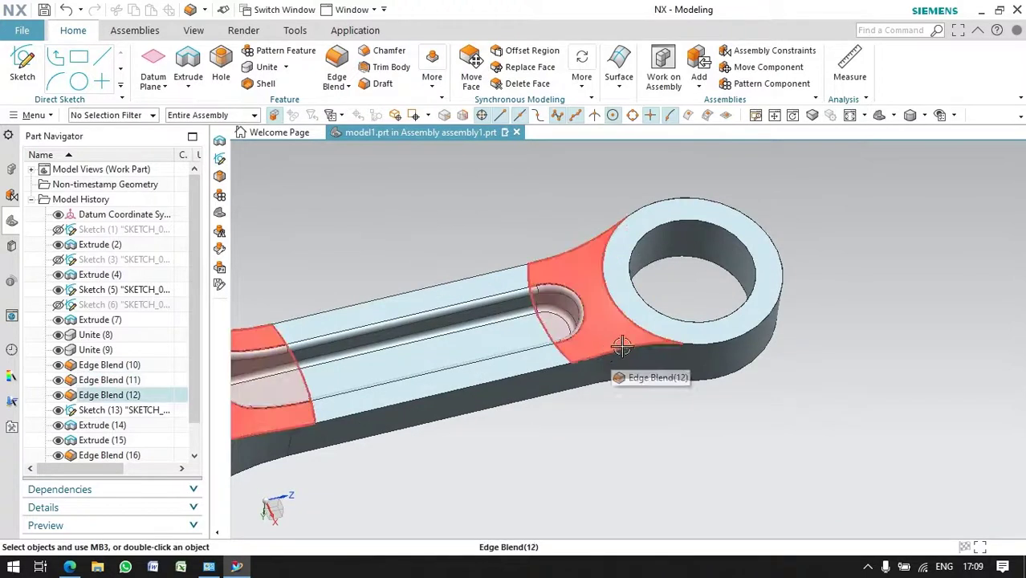
{"action": "scroll", "coordinate": [619, 366], "scroll_direction": "down", "scroll_amount": 1}
{"action": "left_click", "coordinate": [347, 378]}
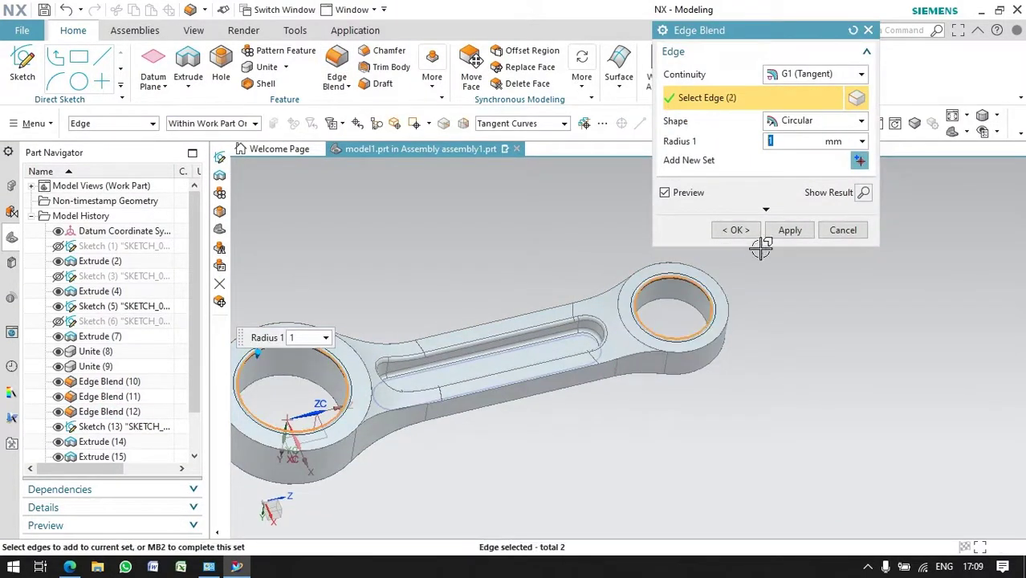
{"action": "left_click", "coordinate": [749, 232]}
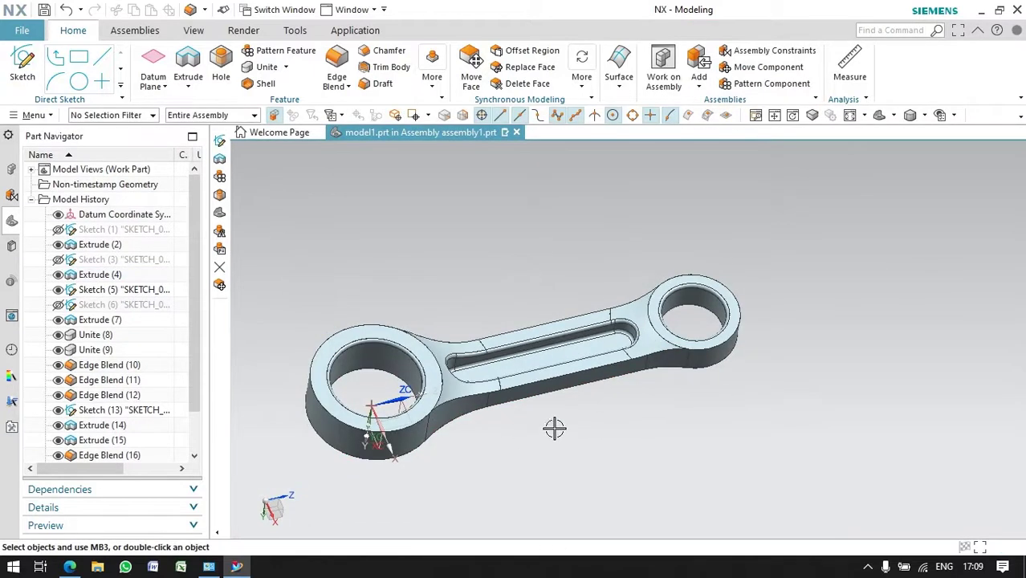
{"action": "middle_click_drag", "start_coordinate": [554, 428], "coordinate": [523, 381]}
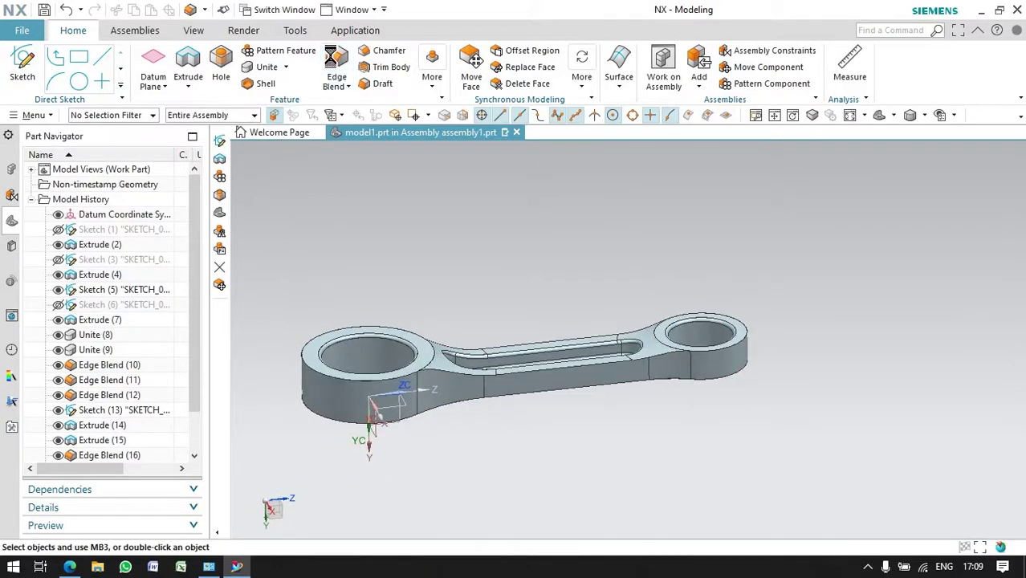
Blend the large boss's top edge and the rod's top outline chain at 1 mm
{"action": "key", "text": "F4"}
{"action": "left_click", "coordinate": [313, 371]}
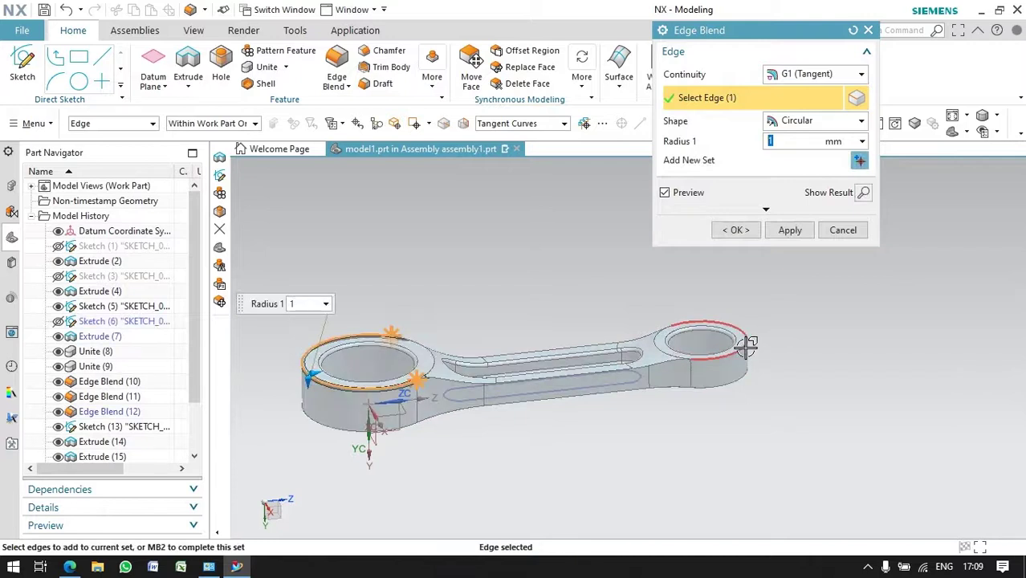
{"action": "left_click", "coordinate": [658, 365]}
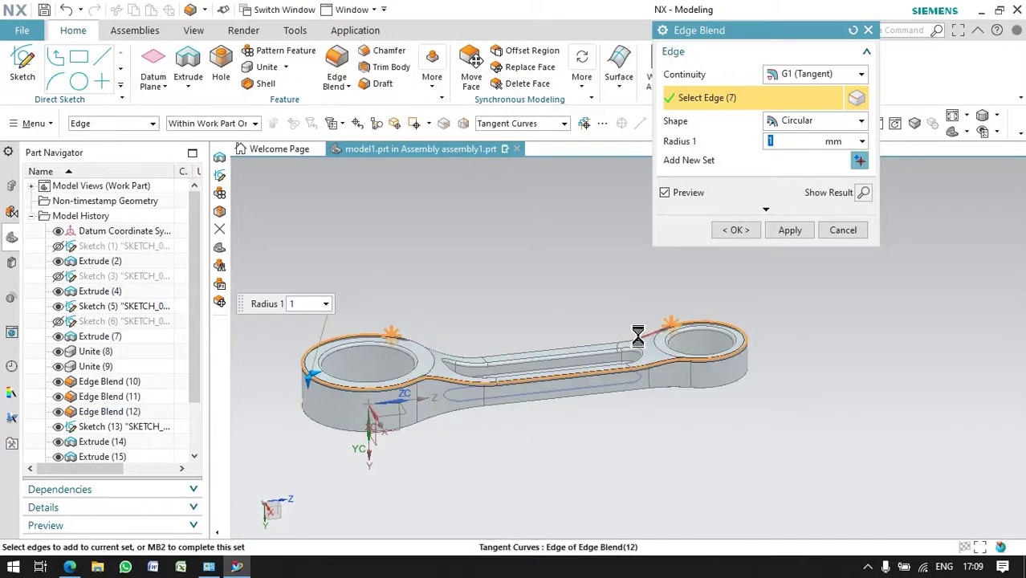
{"action": "middle_click", "coordinate": [787, 249]}
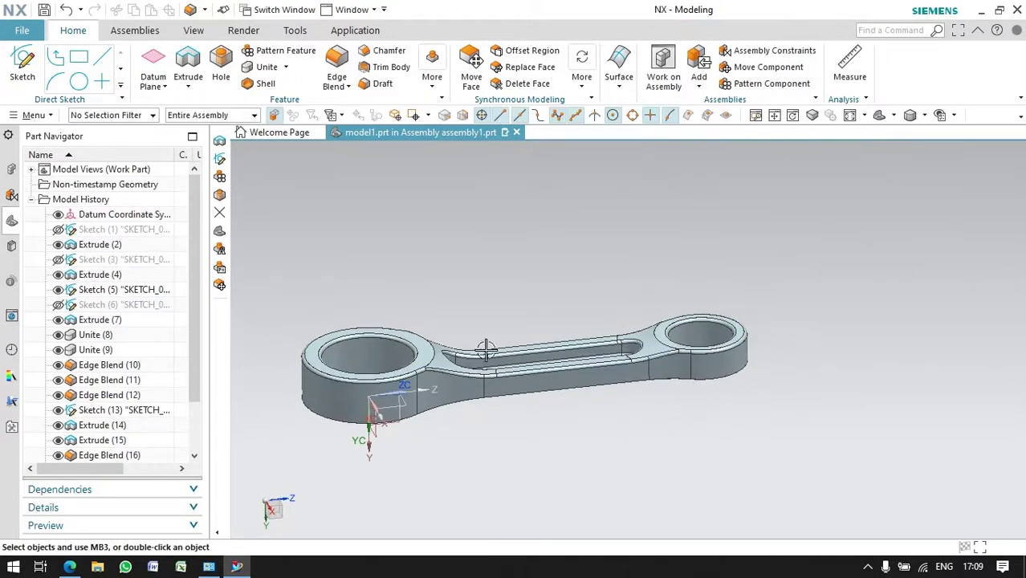
Blend the edge chain where the shank meets the left boss at 1 mm
{"action": "left_click", "coordinate": [337, 80]}
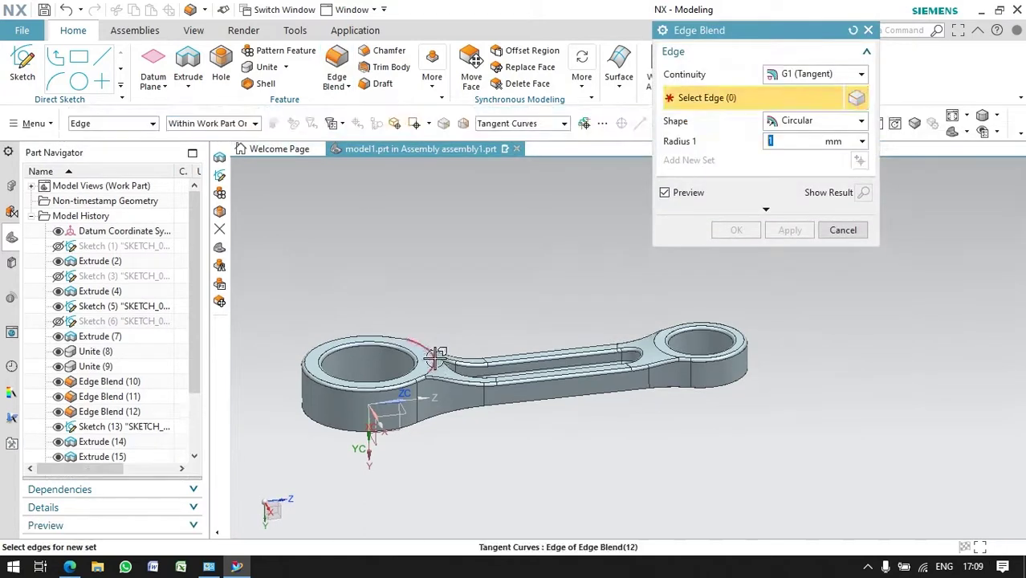
{"action": "left_click", "coordinate": [657, 382]}
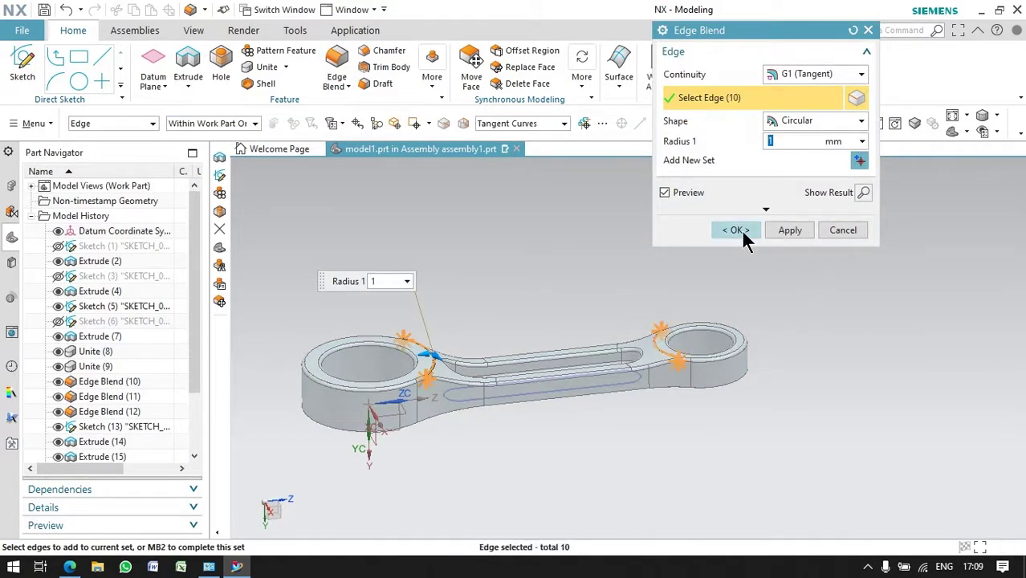
{"action": "left_click", "coordinate": [743, 235]}
{"action": "mouse_move", "coordinate": [568, 452]}
{"action": "middle_mouse_down"}
{"action": "mouse_move", "coordinate": [592, 395]}
{"action": "mouse_move", "coordinate": [504, 413]}
{"action": "middle_mouse_up"}
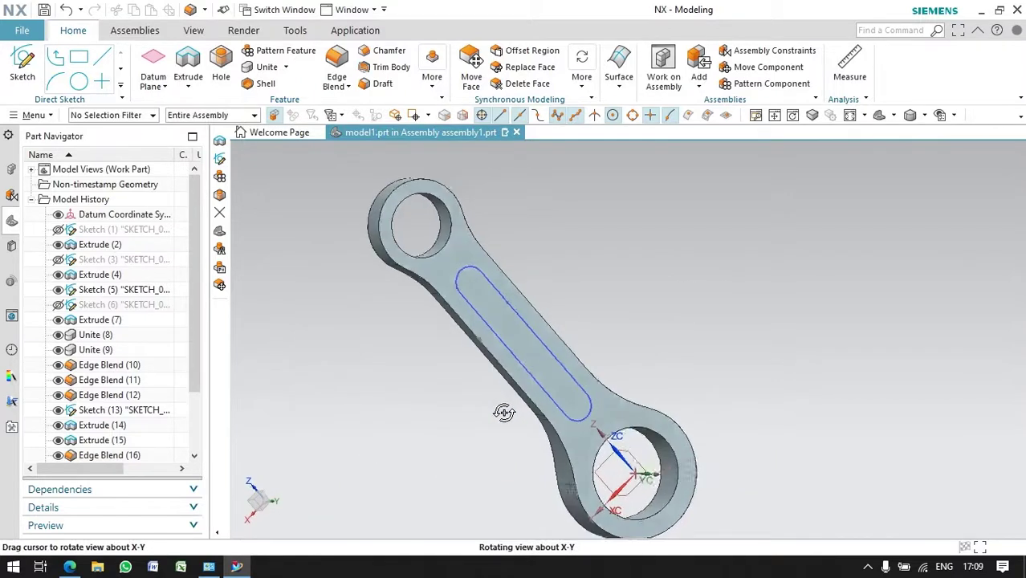
Hide the curves of Sketch (13)
{"action": "scroll", "coordinate": [496, 332], "scroll_direction": "down", "scroll_amount": 3}
{"action": "right_click", "coordinate": [129, 411]}
{"action": "left_click", "coordinate": [147, 12]}
Mirror all 21 rod features across the rod's face plane
{"action": "left_click", "coordinate": [432, 77]}
{"action": "left_click", "coordinate": [562, 247]}
{"action": "left_click", "coordinate": [104, 215]}
{"action": "scroll", "coordinate": [112, 385], "scroll_direction": "down", "scroll_amount": 2}
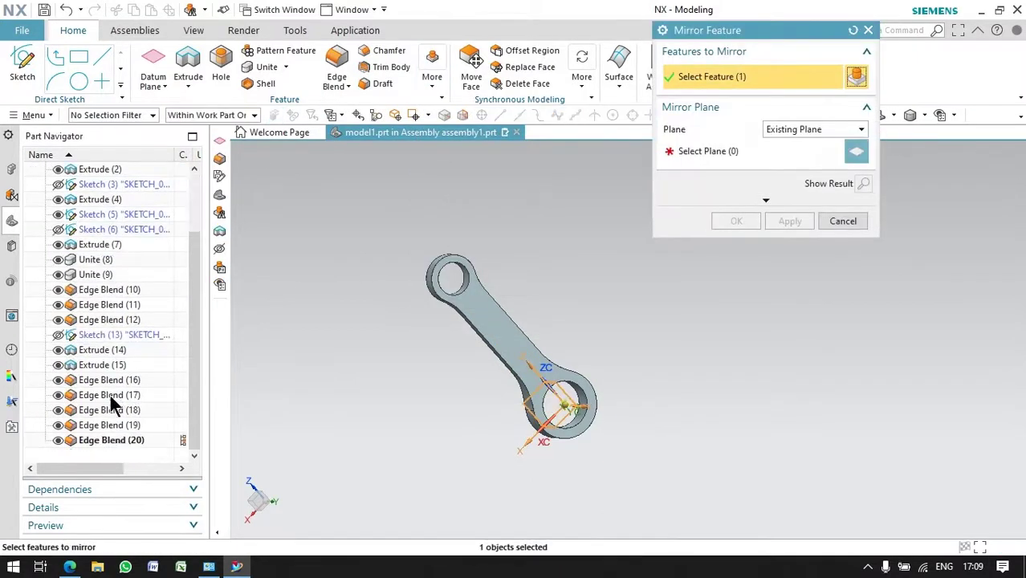
{"action": "left_click", "coordinate": [111, 450], "text": "shift"}
{"action": "middle_click", "coordinate": [737, 220]}
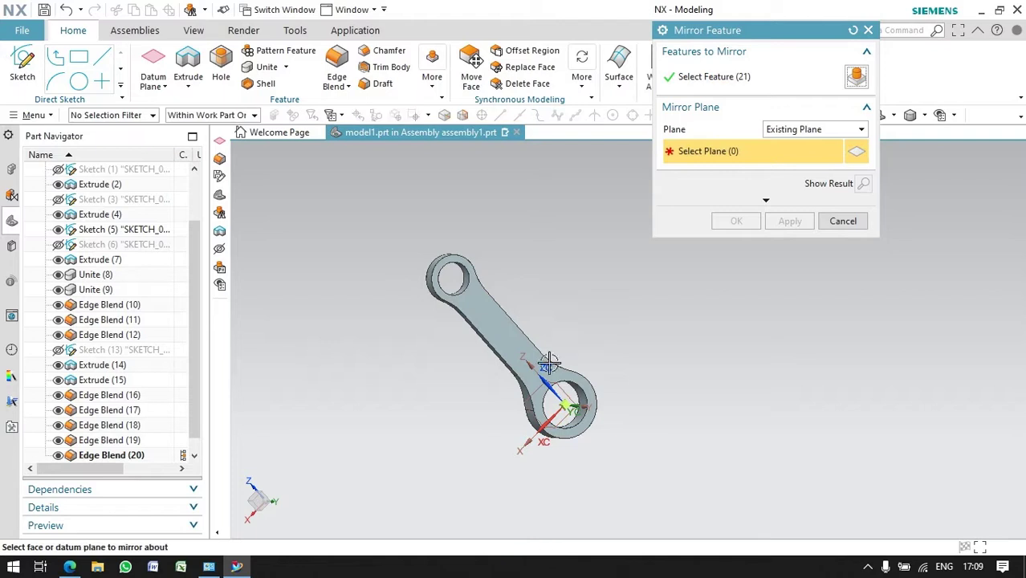
{"action": "left_click", "coordinate": [550, 363]}
{"action": "left_click", "coordinate": [736, 220]}
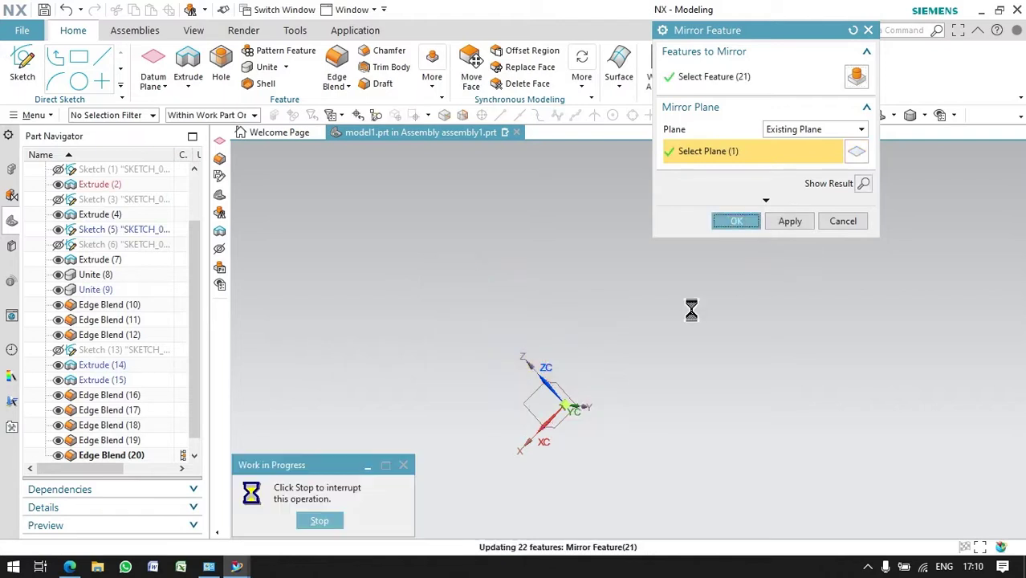
{"action": "middle_click_drag", "start_coordinate": [621, 300], "coordinate": [472, 319]}
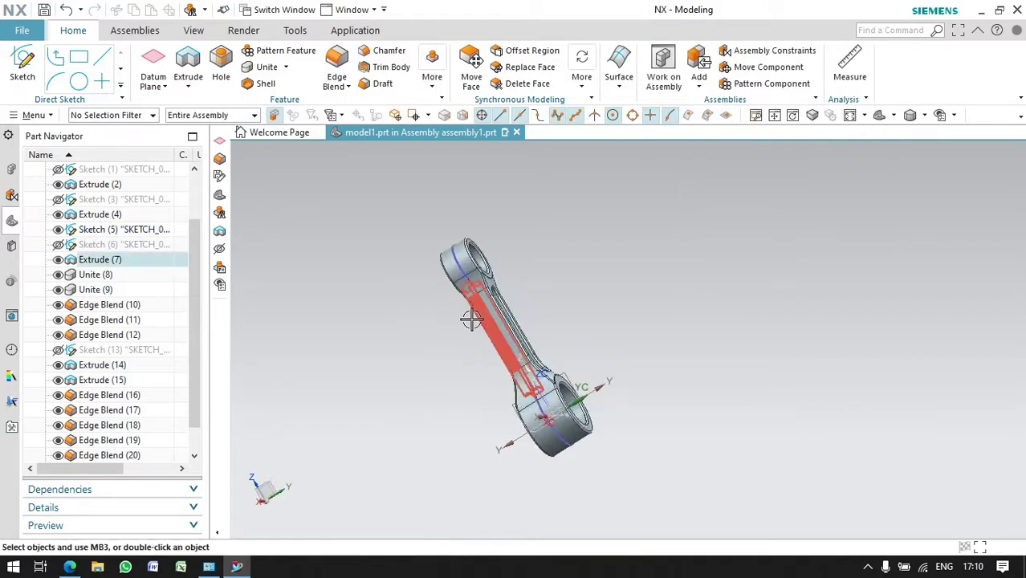
Unite the original rod body with the mirrored body as Unite (22)
{"action": "left_click", "coordinate": [266, 67]}
{"action": "left_click", "coordinate": [498, 346]}
{"action": "left_click", "coordinate": [505, 326]}
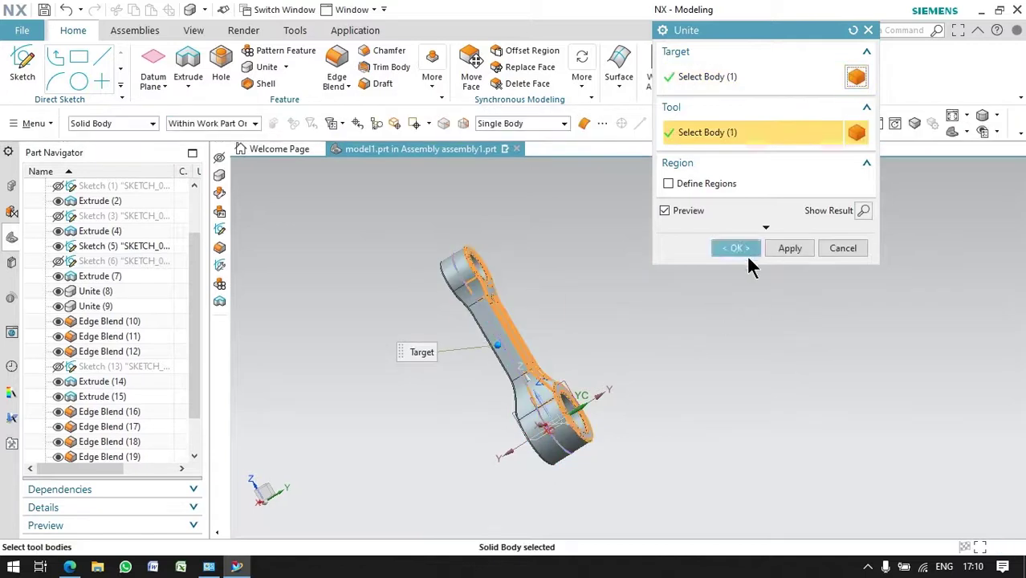
{"action": "left_click", "coordinate": [745, 252]}
Hide the sketch curves around the rod while keeping the united body visible
{"action": "scroll", "coordinate": [133, 441], "scroll_direction": "down", "scroll_amount": 1}
{"action": "right_click", "coordinate": [96, 439]}
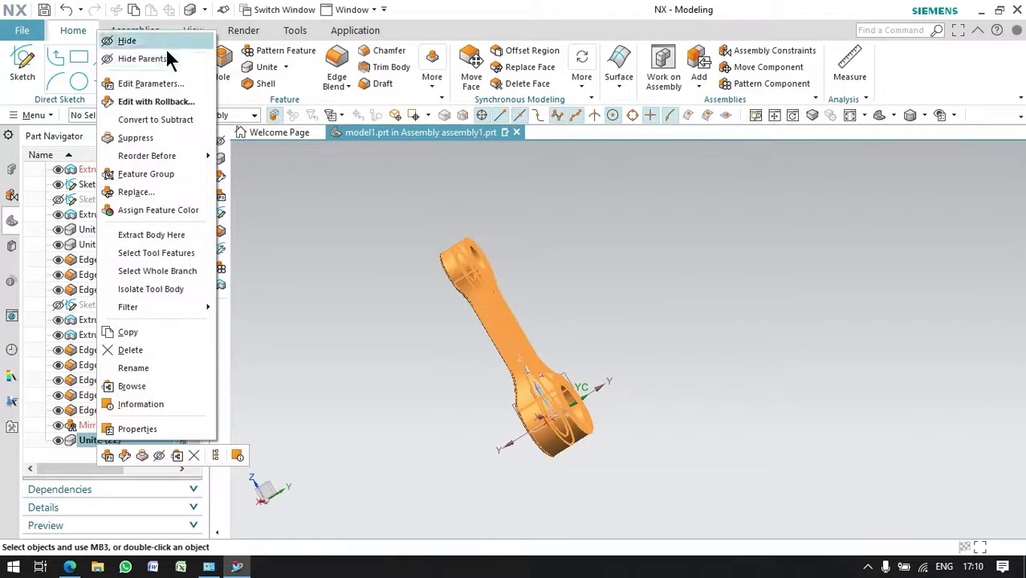
{"action": "left_click", "coordinate": [166, 45]}
{"action": "left_click_drag", "start_coordinate": [408, 183], "coordinate": [677, 465]}
{"action": "right_click", "coordinate": [485, 313]}
{"action": "left_click", "coordinate": [514, 349]}
{"action": "scroll", "coordinate": [141, 394], "scroll_direction": "down", "scroll_amount": 2}
{"action": "right_click", "coordinate": [86, 438]}
{"action": "left_click", "coordinate": [293, 207]}
{"action": "mouse_move", "coordinate": [422, 360]}
{"action": "middle_mouse_down"}
{"action": "mouse_move", "coordinate": [566, 367]}
{"action": "mouse_move", "coordinate": [541, 378]}
{"action": "mouse_move", "coordinate": [547, 388]}
{"action": "middle_mouse_up"}
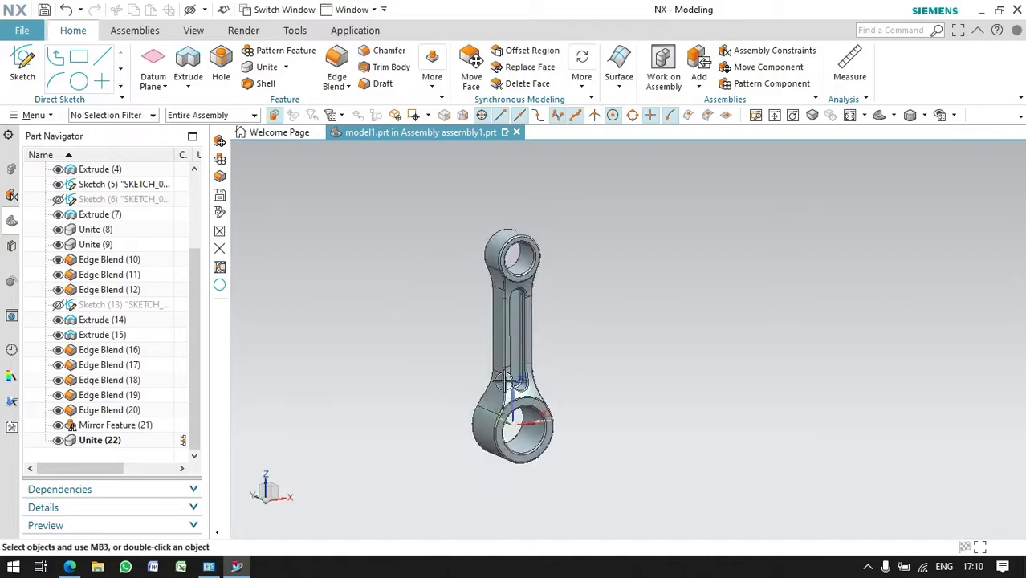
{"action": "scroll", "coordinate": [394, 371], "scroll_direction": "up", "scroll_amount": 1}
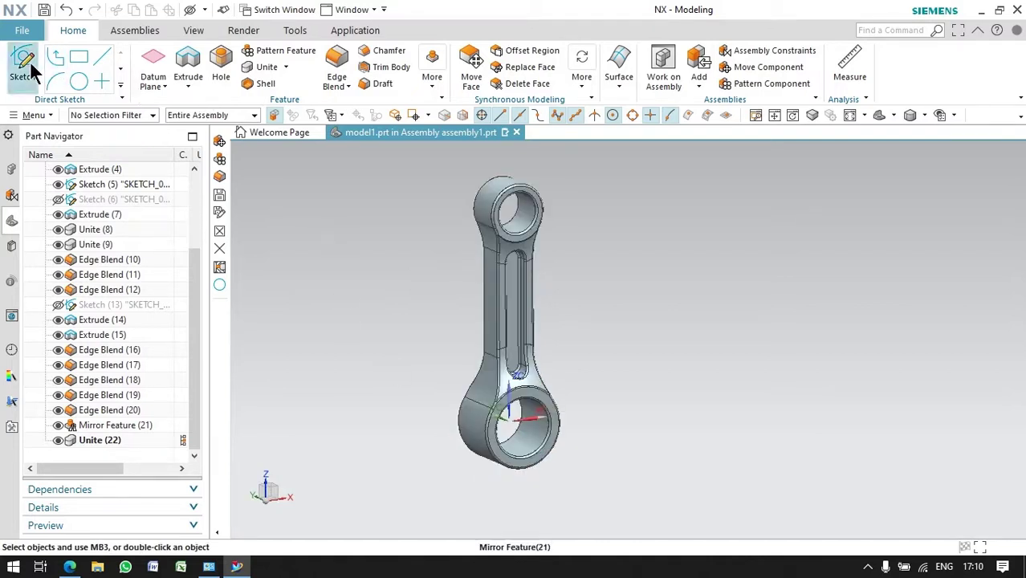
Cancel the pending sketch and show the Datum Coordinate System
{"action": "scroll", "coordinate": [490, 430], "scroll_direction": "up", "scroll_amount": 3}
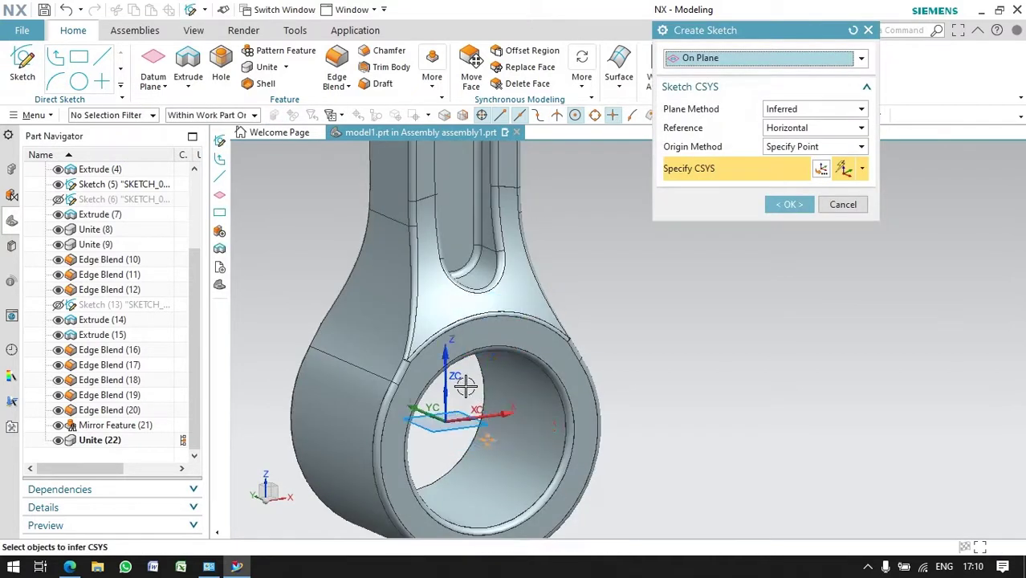
{"action": "scroll", "coordinate": [469, 372], "scroll_direction": "down", "scroll_amount": 3}
{"action": "left_click", "coordinate": [844, 204]}
{"action": "scroll", "coordinate": [142, 317], "scroll_direction": "up", "scroll_amount": 3}
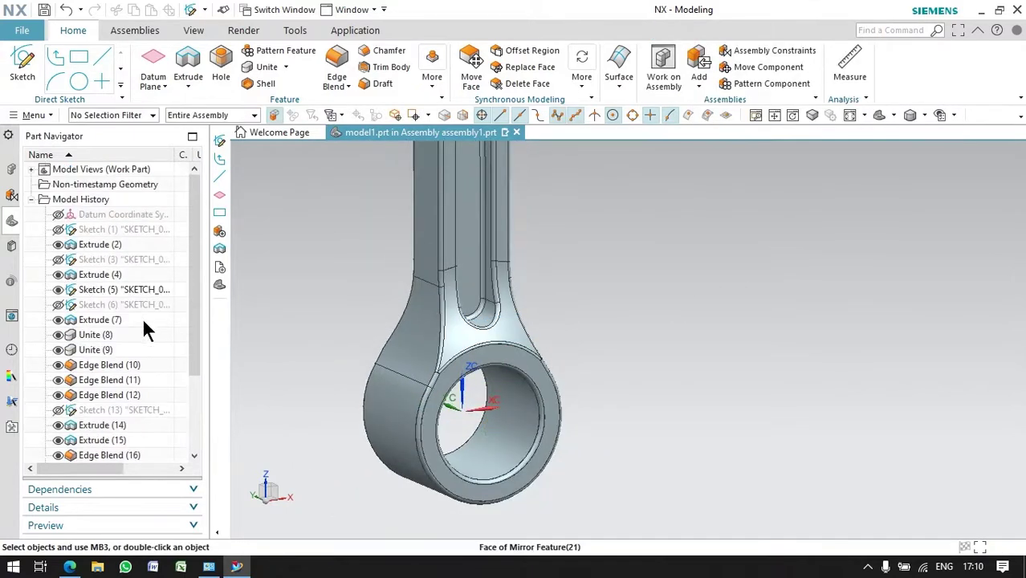
{"action": "right_click", "coordinate": [95, 218]}
{"action": "left_click", "coordinate": [202, 184]}
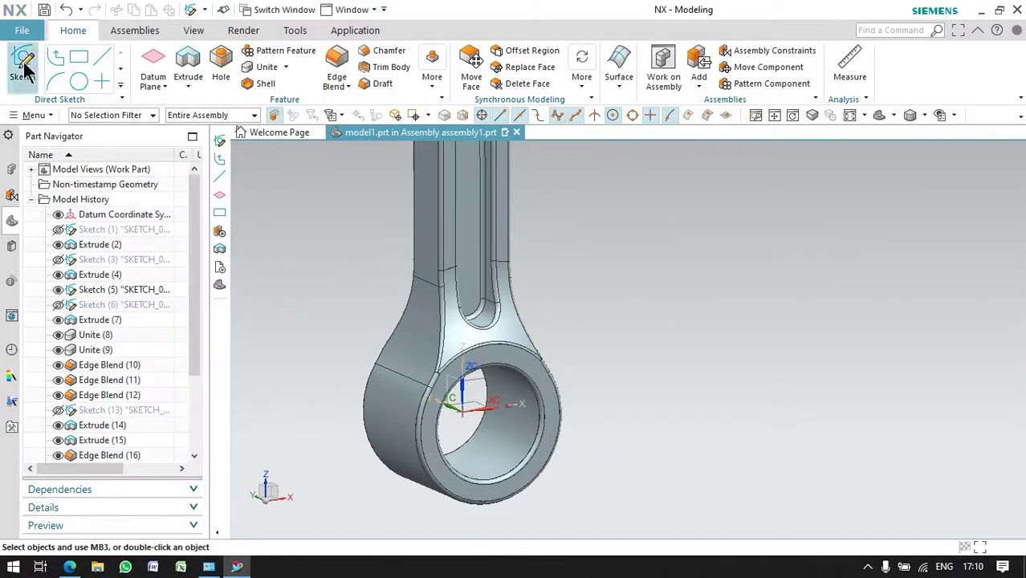
Create Sketch (23) on the datum plane and draw a rectangle beside the rod
{"action": "left_click", "coordinate": [470, 393]}
{"action": "left_click", "coordinate": [787, 202]}
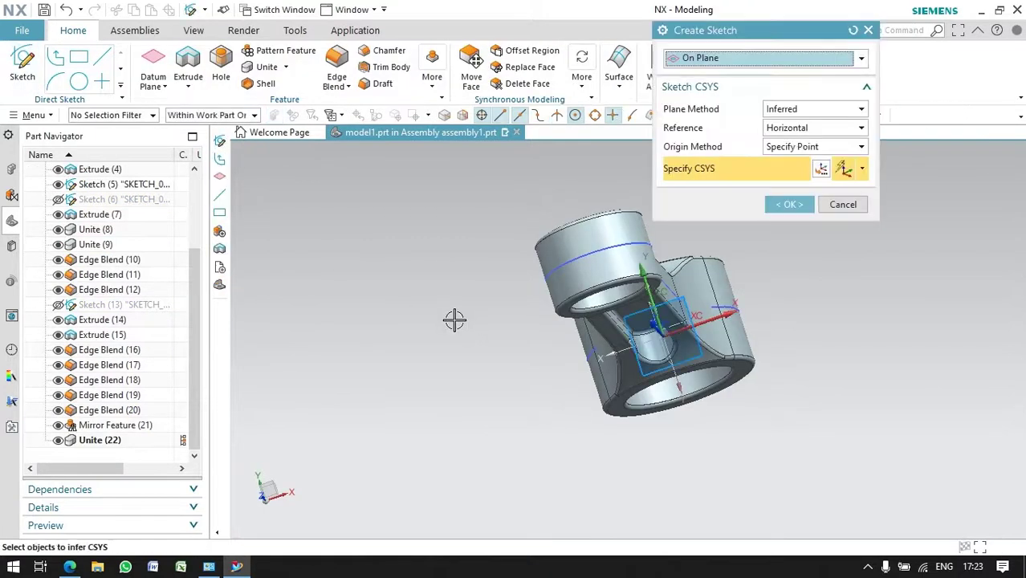
{"action": "middle_click_drag", "start_coordinate": [456, 316], "coordinate": [508, 351]}
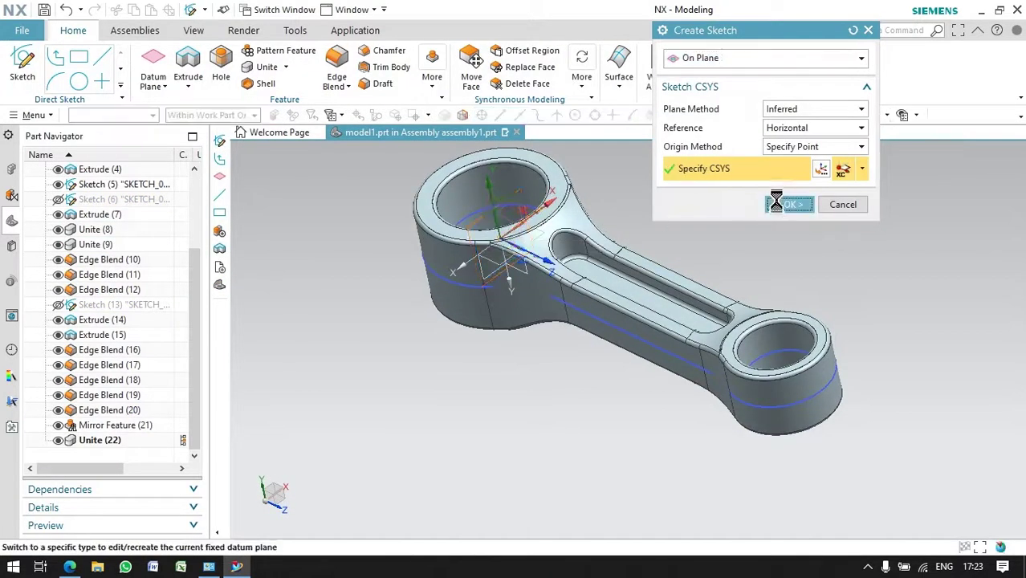
{"action": "left_click", "coordinate": [790, 204]}
{"action": "key", "text": "r"}
{"action": "left_click", "coordinate": [314, 291]}
{"action": "left_click", "coordinate": [393, 420]}
{"action": "left_click", "coordinate": [816, 30]}
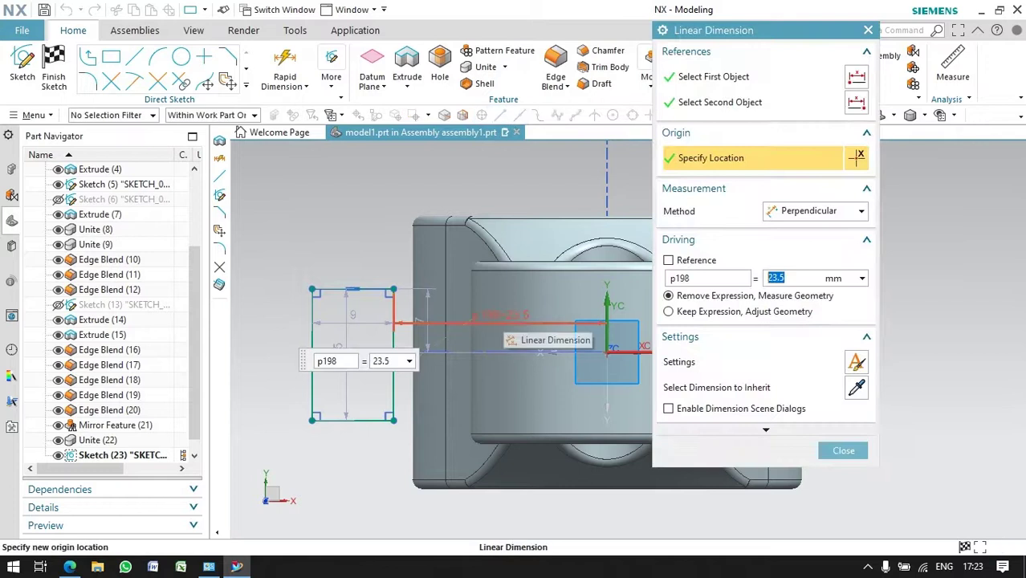
Set the rectangle's distance from the centre to 15 mm
{"action": "scroll", "coordinate": [503, 313], "scroll_direction": "down", "scroll_amount": 3}
{"action": "type", "text": "15"}
{"action": "key", "text": "Return"}
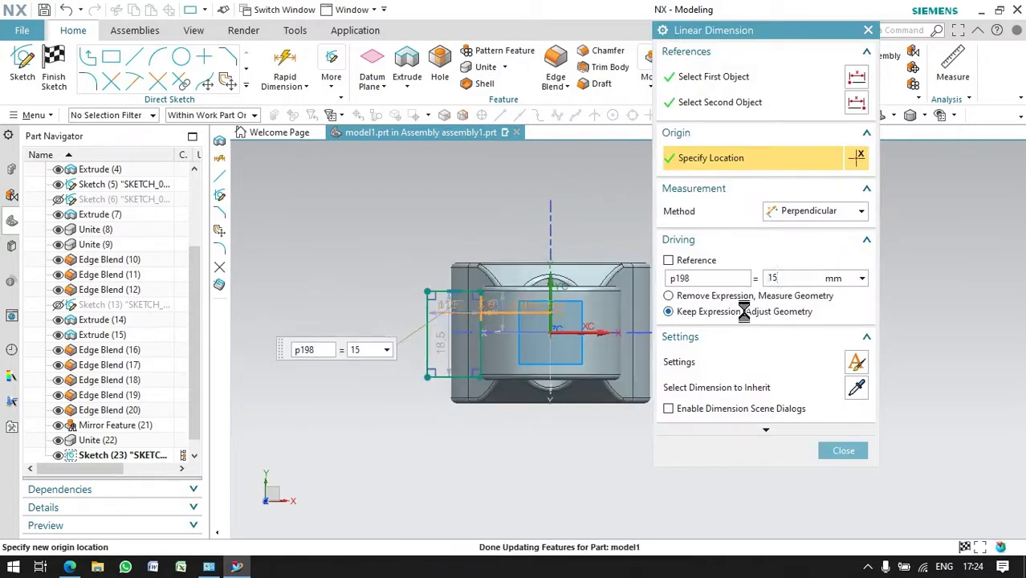
{"action": "left_click", "coordinate": [843, 451]}
Dimension the rectangle 15 mm wide and 15 mm tall
{"action": "scroll", "coordinate": [501, 362], "scroll_direction": "up", "scroll_amount": 3}
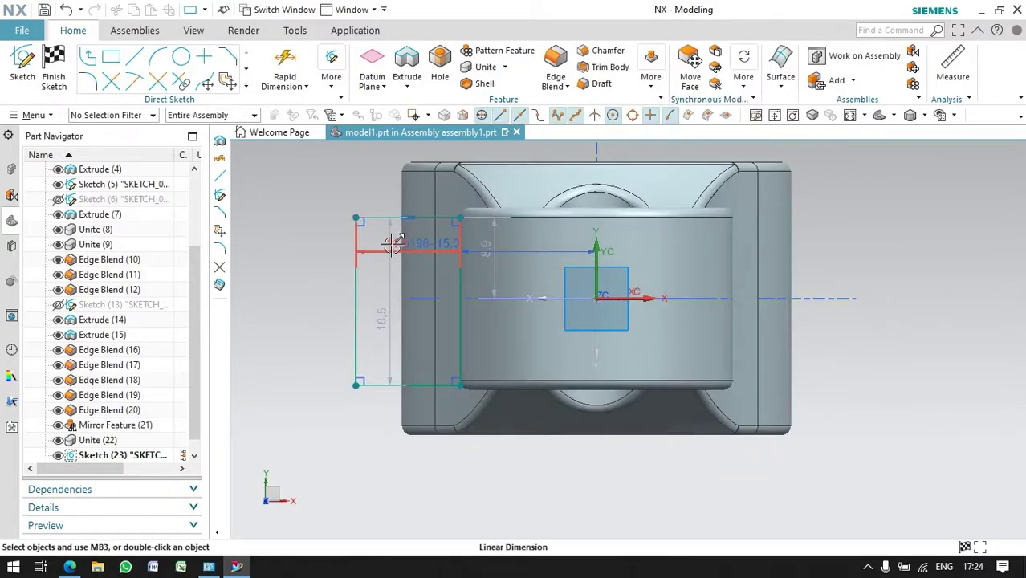
{"action": "type", "text": "15"}
{"action": "left_click", "coordinate": [389, 178]}
{"action": "middle_click", "coordinate": [353, 320]}
{"action": "left_click", "coordinate": [354, 318]}
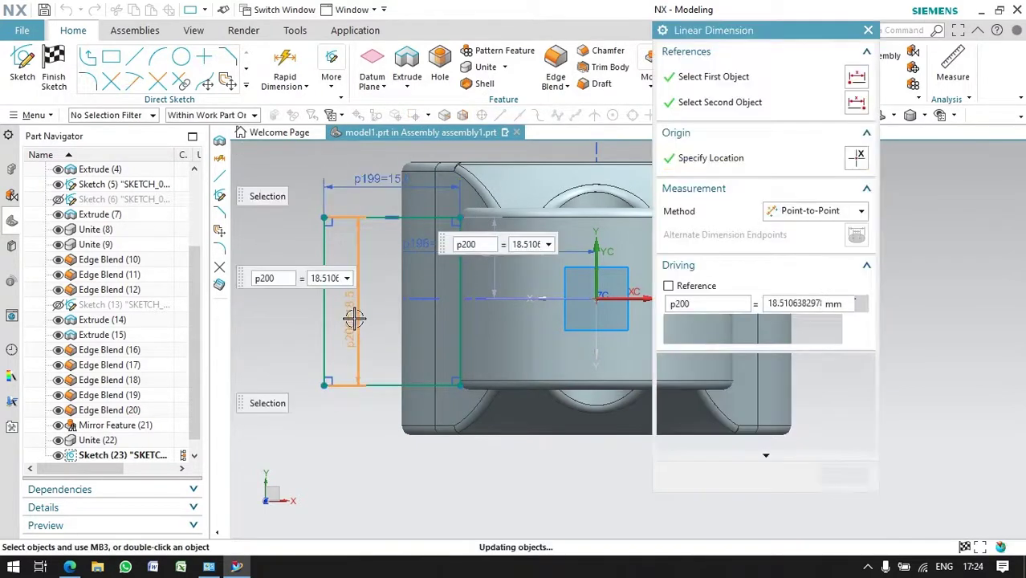
{"action": "type", "text": "15"}
{"action": "key", "text": "Return"}
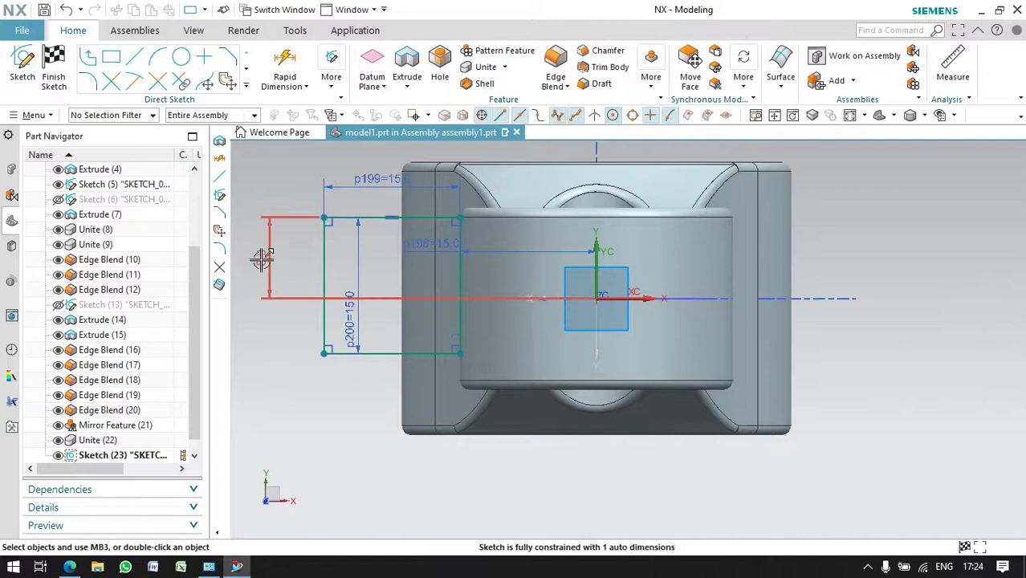
Change the vertical offset dimension to 7.5 mm to fully constrain the rectangle
{"action": "double_click", "coordinate": [261, 251]}
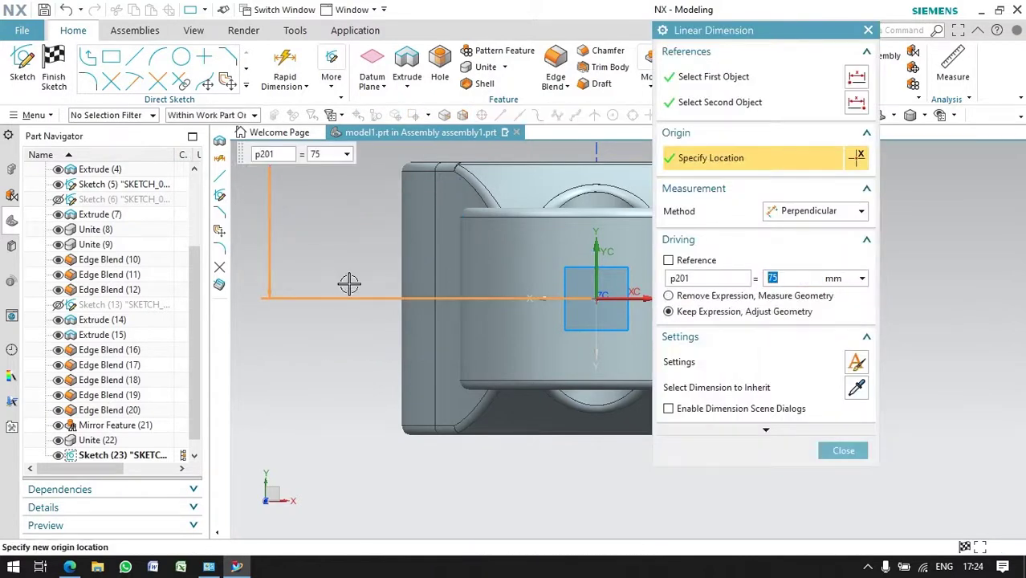
{"action": "key", "text": "Return"}
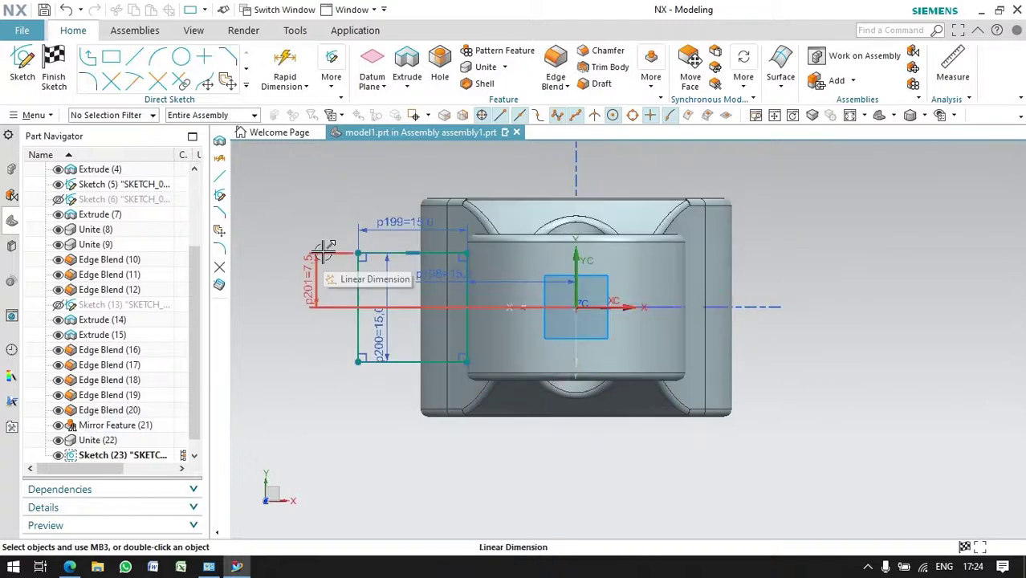
{"action": "scroll", "coordinate": [446, 313], "scroll_direction": "down", "scroll_amount": 2}
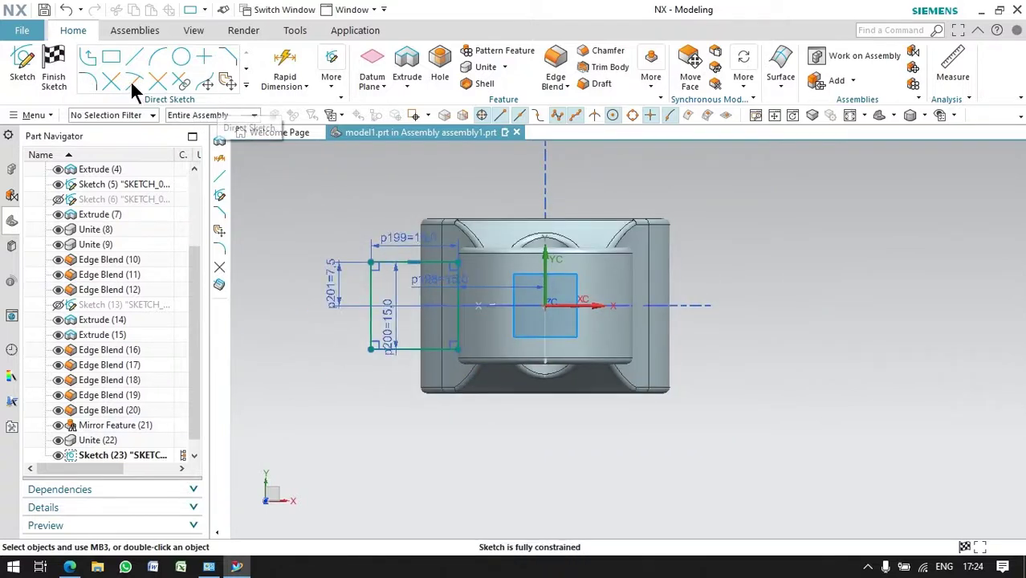
Mirror the rectangle about the sketch centreline with Mirror Curve, then finish Sketch (23)
{"action": "left_click", "coordinate": [245, 85]}
{"action": "left_click", "coordinate": [87, 204]}
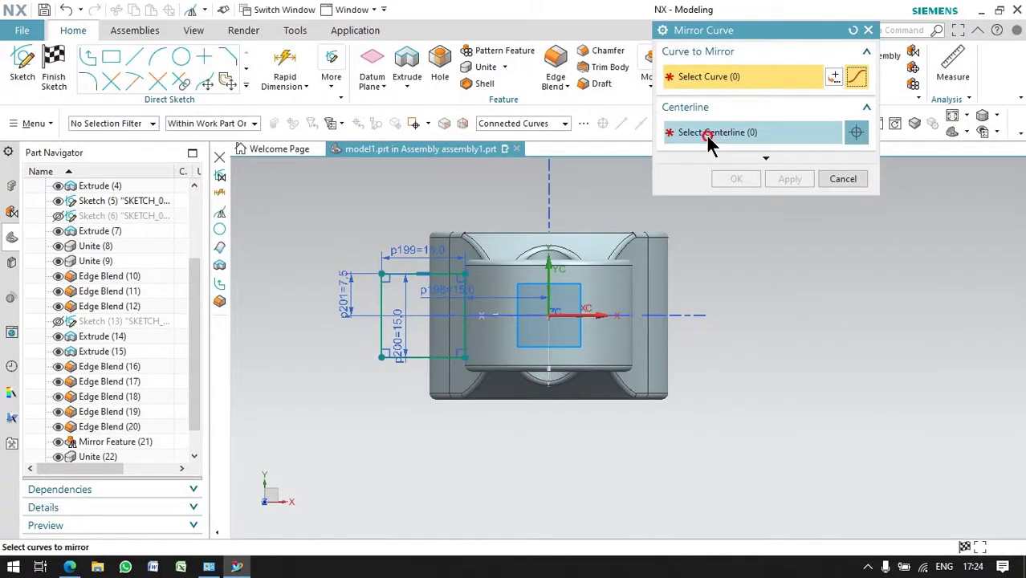
{"action": "left_click", "coordinate": [554, 277]}
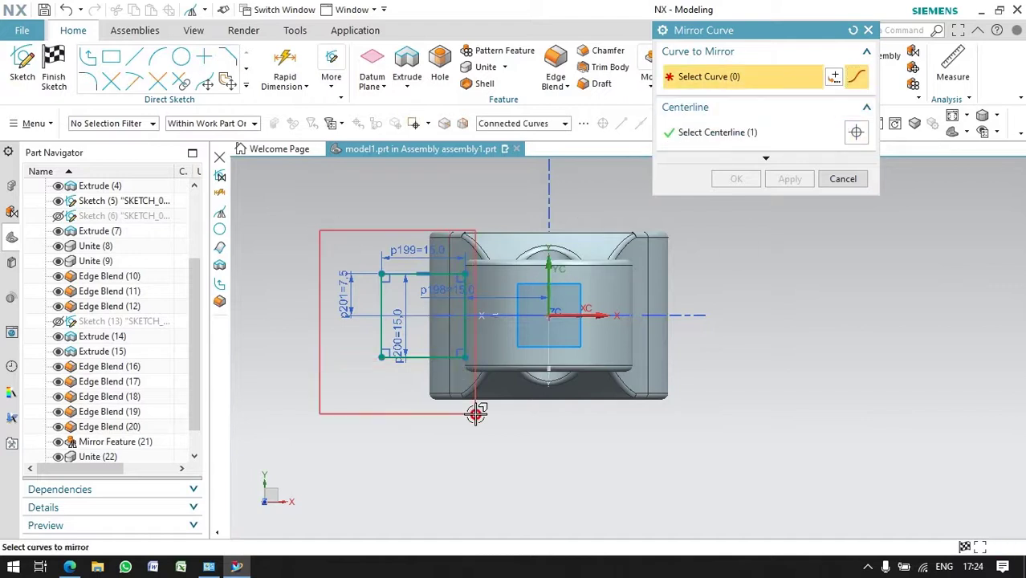
{"action": "middle_click", "coordinate": [744, 250]}
{"action": "mouse_move", "coordinate": [756, 314]}
{"action": "middle_mouse_down"}
{"action": "mouse_move", "coordinate": [678, 303]}
{"action": "mouse_move", "coordinate": [610, 322]}
{"action": "middle_mouse_up"}
{"action": "left_click", "coordinate": [53, 72]}
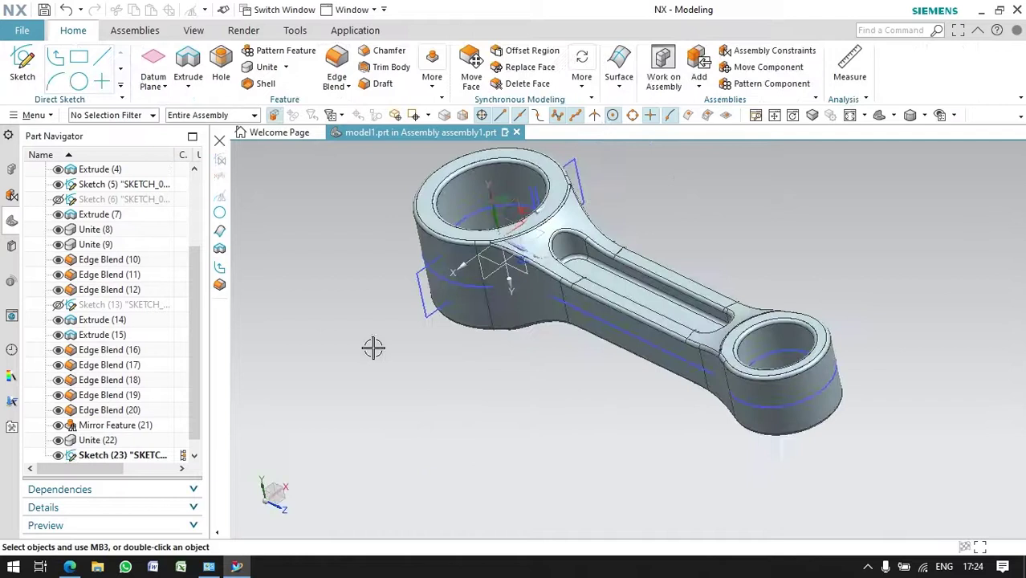
{"action": "left_click", "coordinate": [422, 303]}
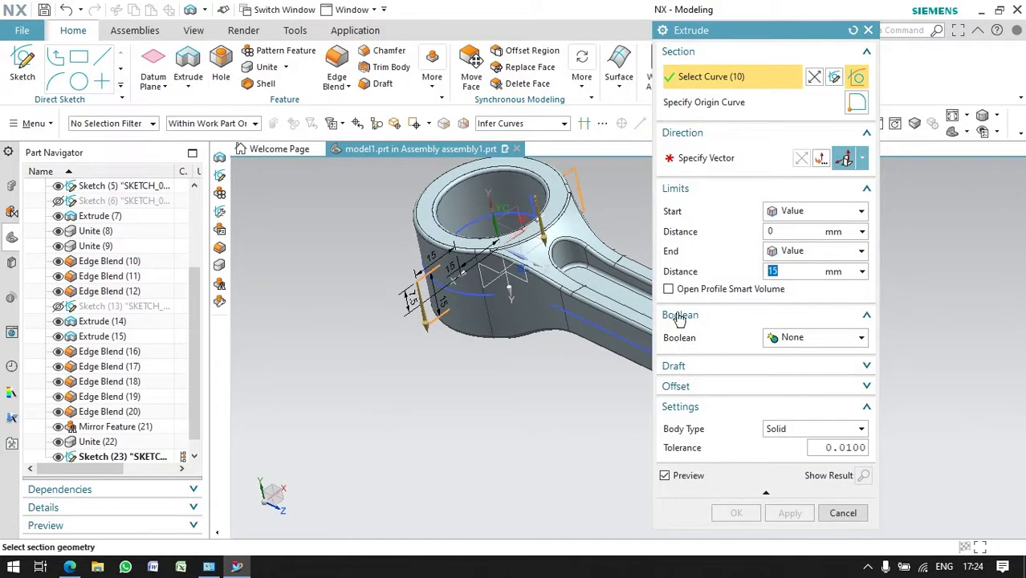
Extrude Sketch (23) symmetrically by 15 mm, uniting the blocks with the rod
{"action": "left_click", "coordinate": [759, 157]}
{"action": "left_click", "coordinate": [514, 202]}
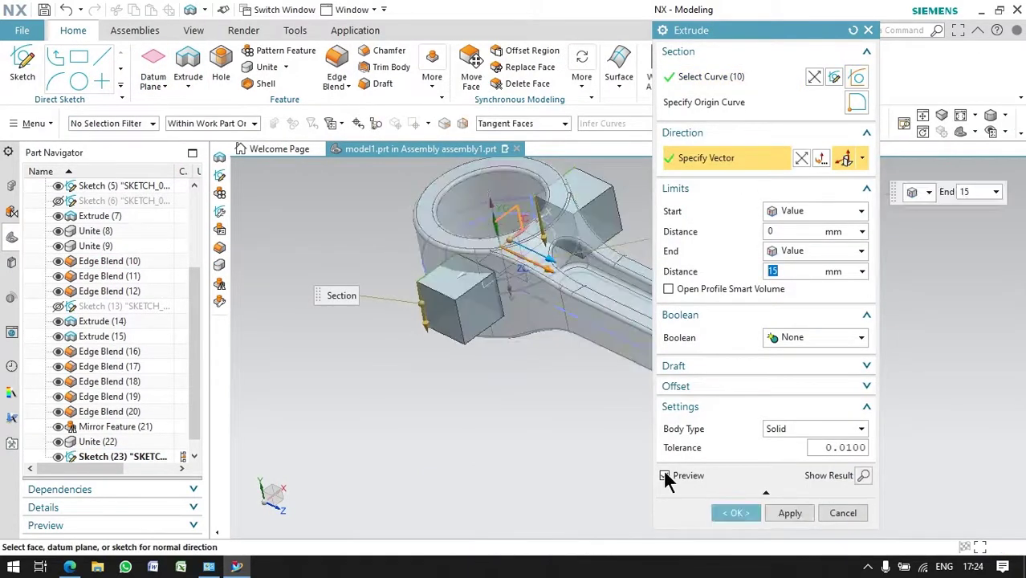
{"action": "left_click", "coordinate": [789, 213]}
{"action": "left_click", "coordinate": [813, 243]}
{"action": "middle_click_drag", "start_coordinate": [527, 378], "coordinate": [547, 361]}
{"action": "left_click", "coordinate": [801, 298]}
{"action": "left_click", "coordinate": [792, 378]}
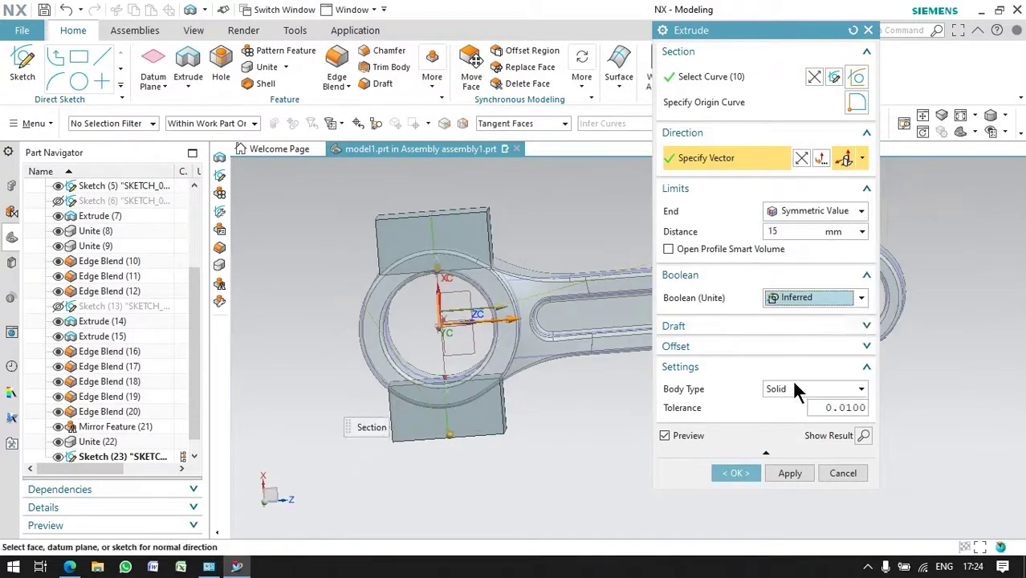
{"action": "left_click", "coordinate": [738, 498]}
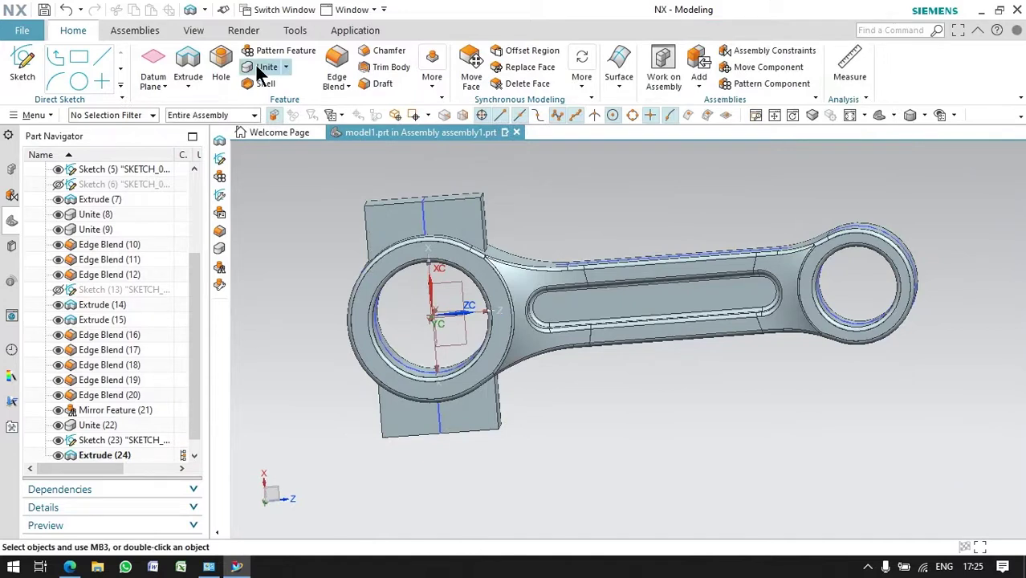
Try an edge blend on the first boss's top edges with 5 and 1 mm radii, then cancel
{"action": "left_click", "coordinate": [336, 61]}
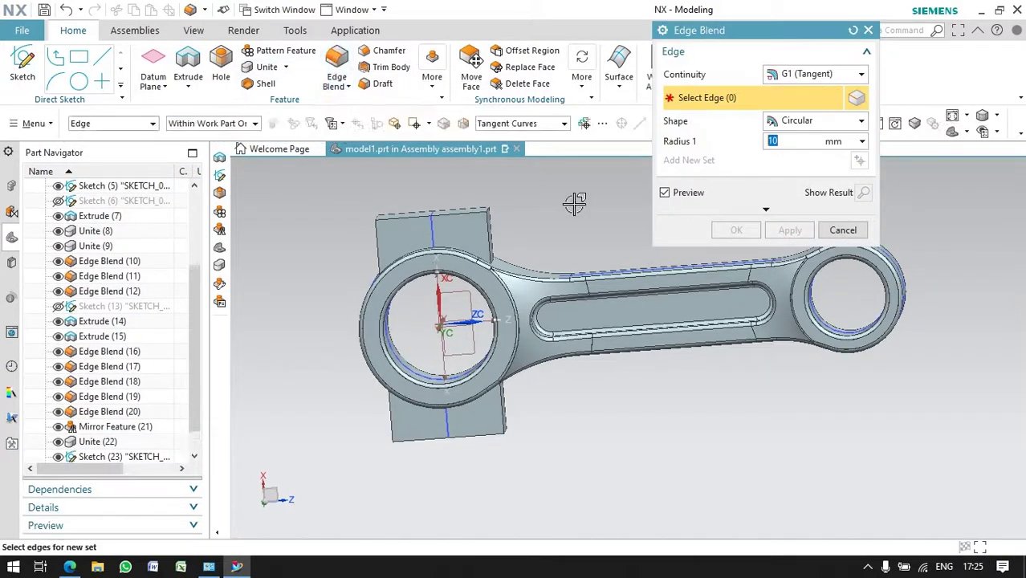
{"action": "middle_click_drag", "start_coordinate": [574, 205], "coordinate": [631, 211]}
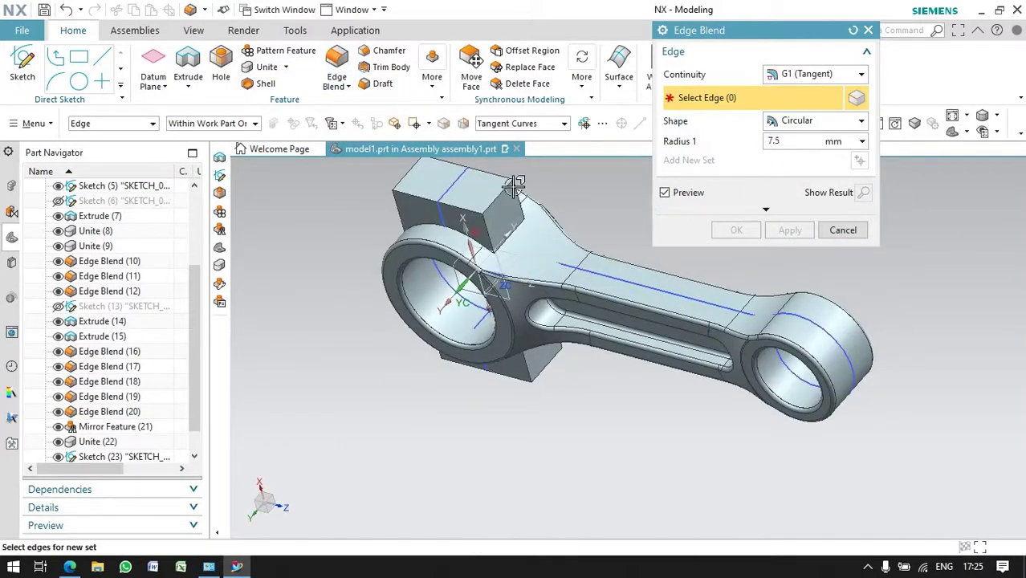
{"action": "left_click", "coordinate": [507, 178]}
{"action": "scroll", "coordinate": [568, 189], "scroll_direction": "up", "scroll_amount": 3}
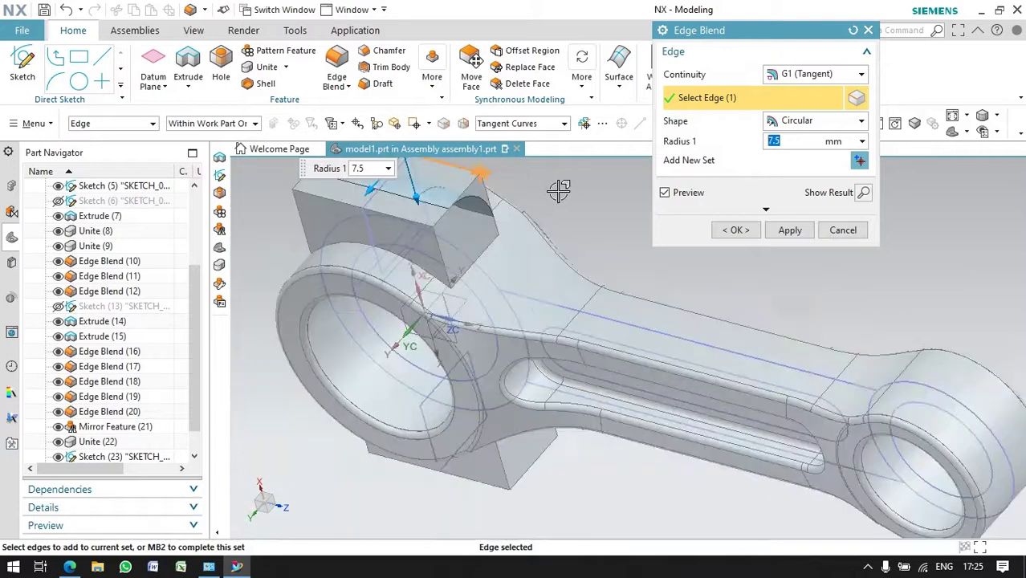
{"action": "mouse_move", "coordinate": [488, 206]}
{"action": "middle_mouse_down"}
{"action": "mouse_move", "coordinate": [539, 261]}
{"action": "mouse_move", "coordinate": [550, 215]}
{"action": "middle_mouse_up"}
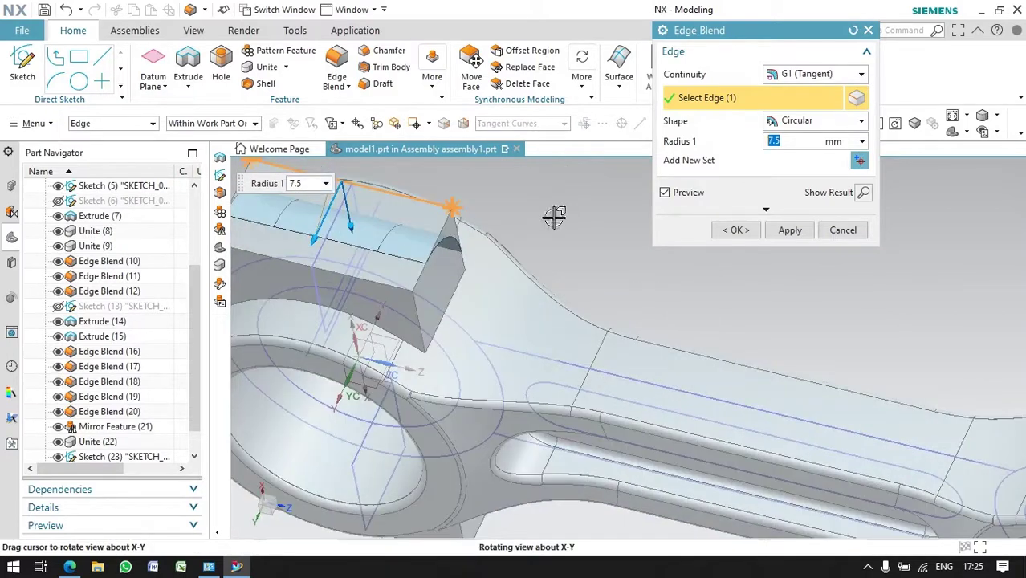
{"action": "left_click", "coordinate": [395, 281]}
{"action": "scroll", "coordinate": [526, 257], "scroll_direction": "down", "scroll_amount": 2}
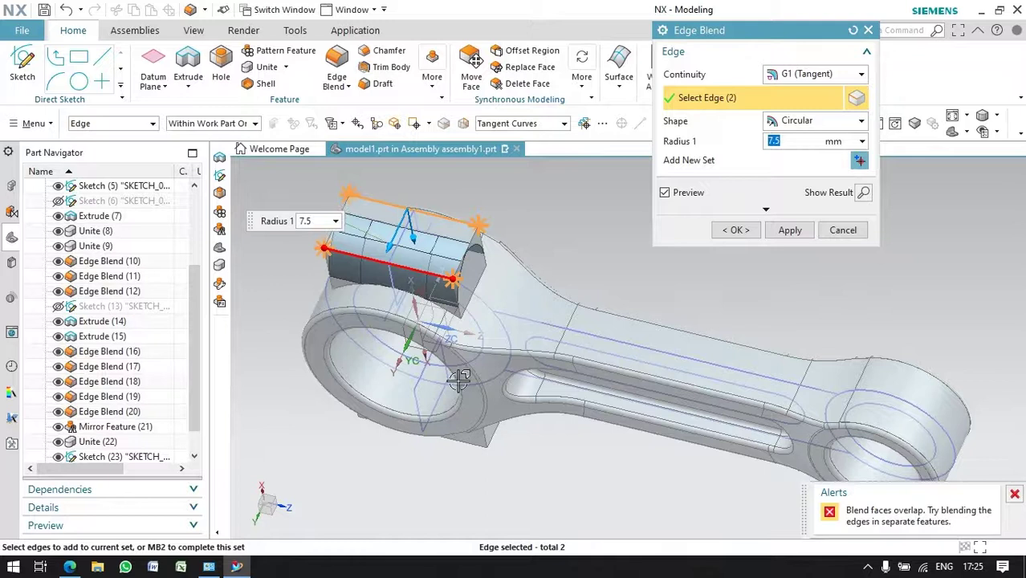
{"action": "middle_click_drag", "start_coordinate": [525, 256], "coordinate": [579, 265]}
{"action": "type", "text": "5"}
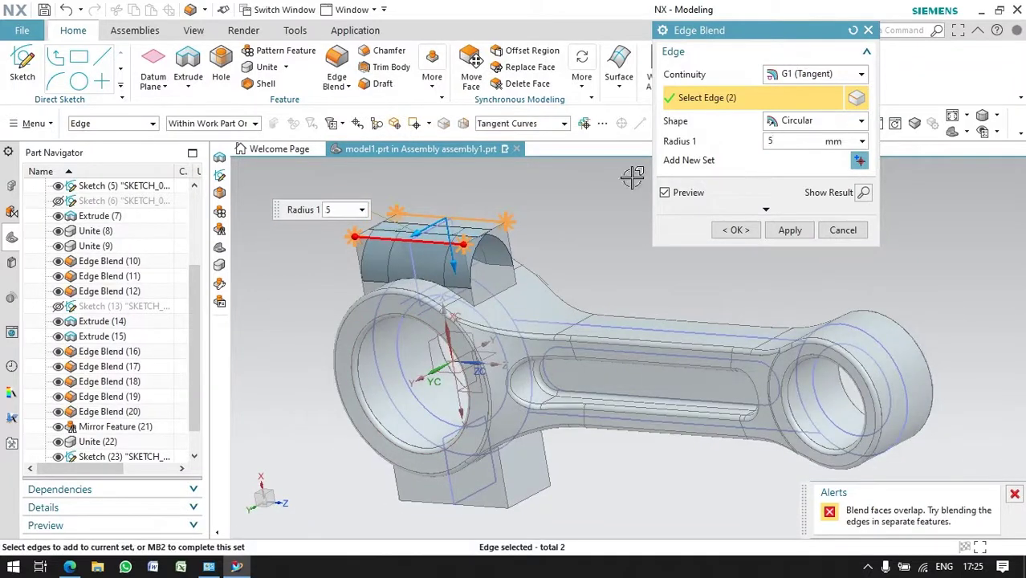
{"action": "left_click", "coordinate": [790, 230]}
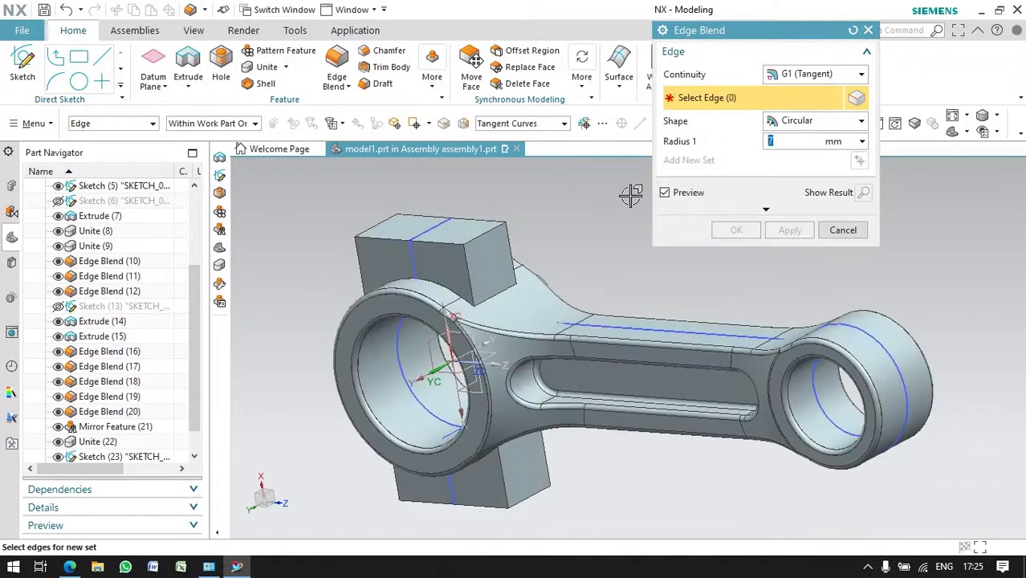
{"action": "left_click", "coordinate": [450, 241]}
{"action": "left_click", "coordinate": [498, 215]}
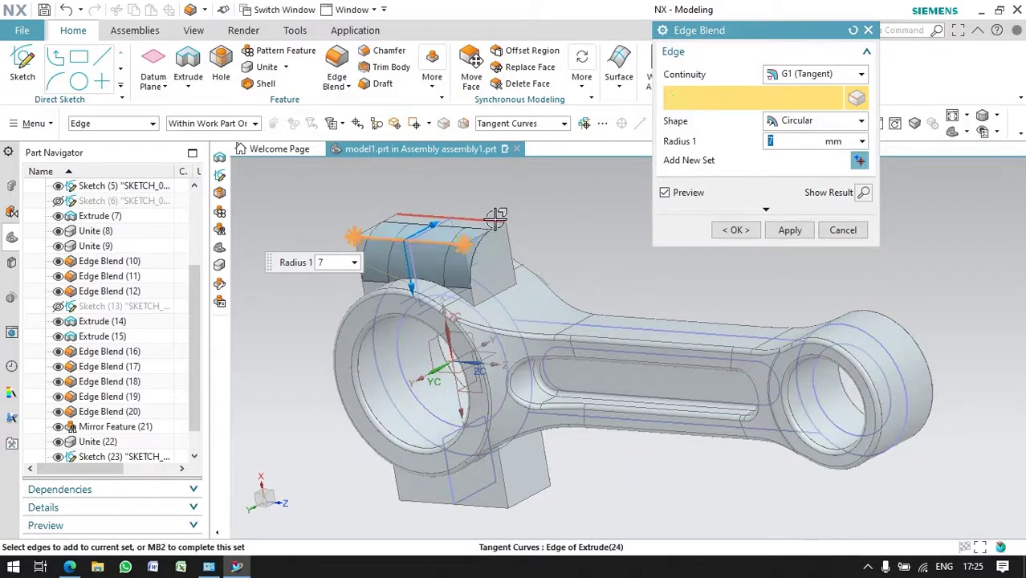
{"action": "mouse_move", "coordinate": [572, 244]}
{"action": "middle_mouse_down"}
{"action": "mouse_move", "coordinate": [579, 274]}
{"action": "mouse_move", "coordinate": [562, 232]}
{"action": "middle_mouse_up"}
{"action": "type", "text": "1"}
{"action": "left_click", "coordinate": [843, 229]}
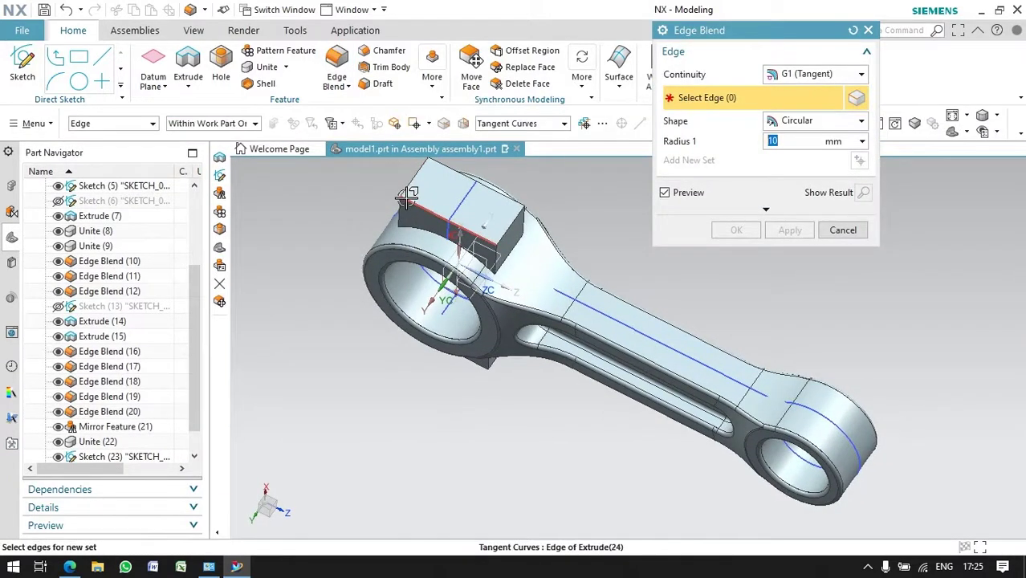
Round the first boss's top edges with a 7.5 mm edge blend
{"action": "left_click", "coordinate": [407, 196]}
{"action": "middle_click_drag", "start_coordinate": [568, 175], "coordinate": [559, 169]}
{"action": "type", "text": "7.5"}
{"action": "middle_click", "coordinate": [540, 199]}
{"action": "left_click", "coordinate": [505, 204]}
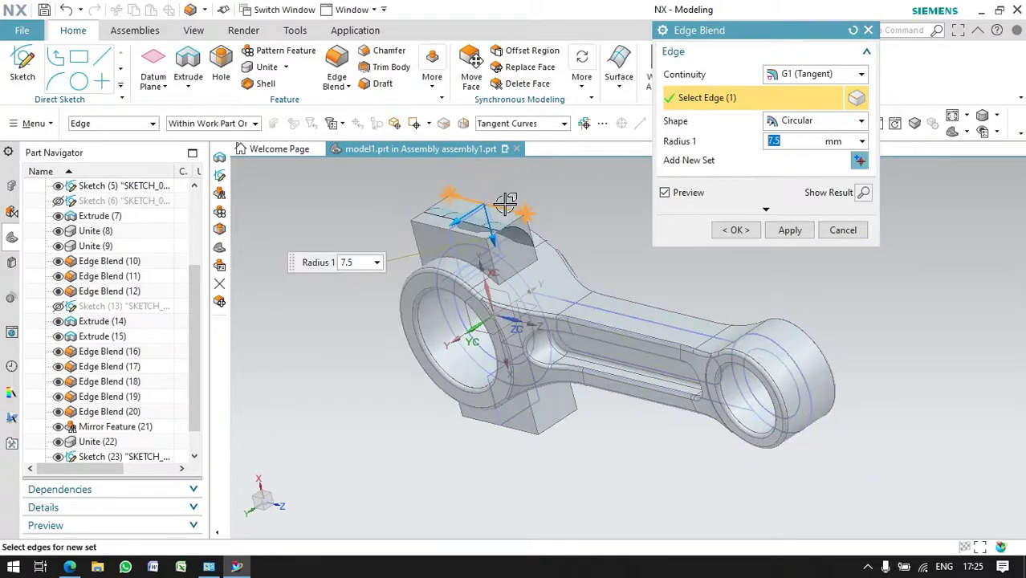
{"action": "left_click", "coordinate": [476, 233]}
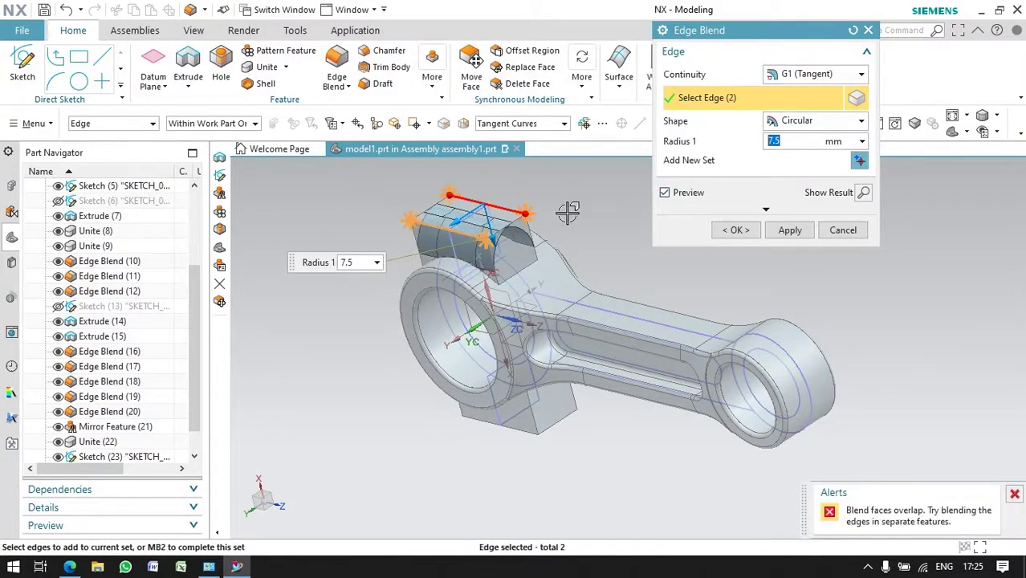
{"action": "left_click", "coordinate": [739, 231]}
Round the opposite boss's outer edges with a 7.5 mm blend too
{"action": "middle_click_drag", "start_coordinate": [626, 227], "coordinate": [545, 232]}
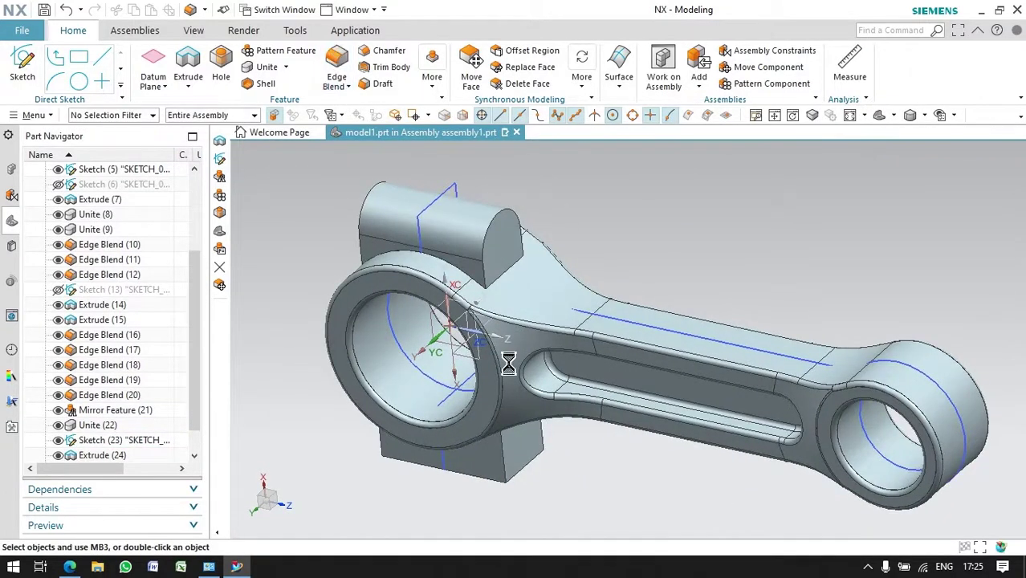
{"action": "middle_click_drag", "start_coordinate": [508, 363], "coordinate": [484, 464]}
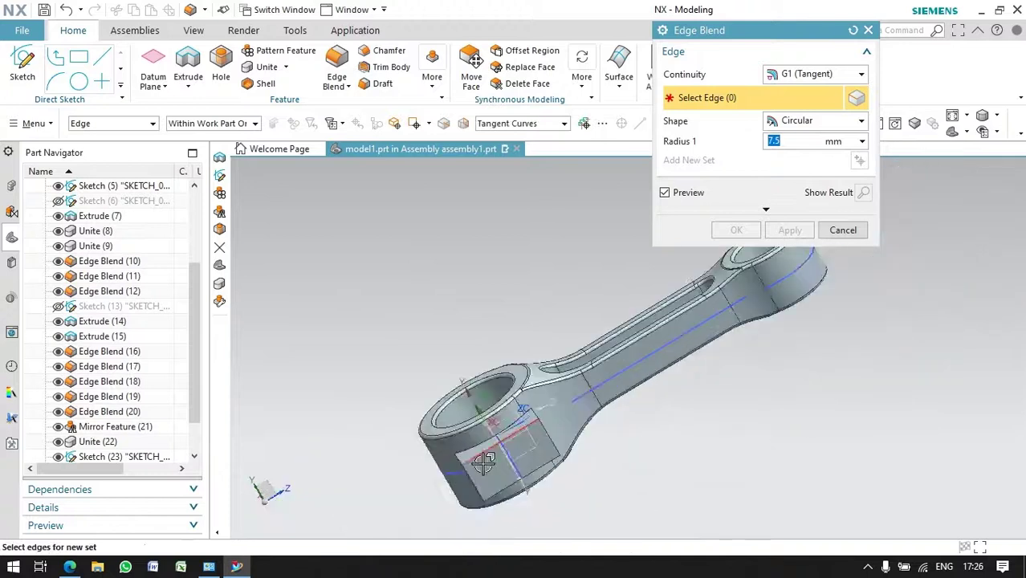
{"action": "left_click", "coordinate": [494, 494]}
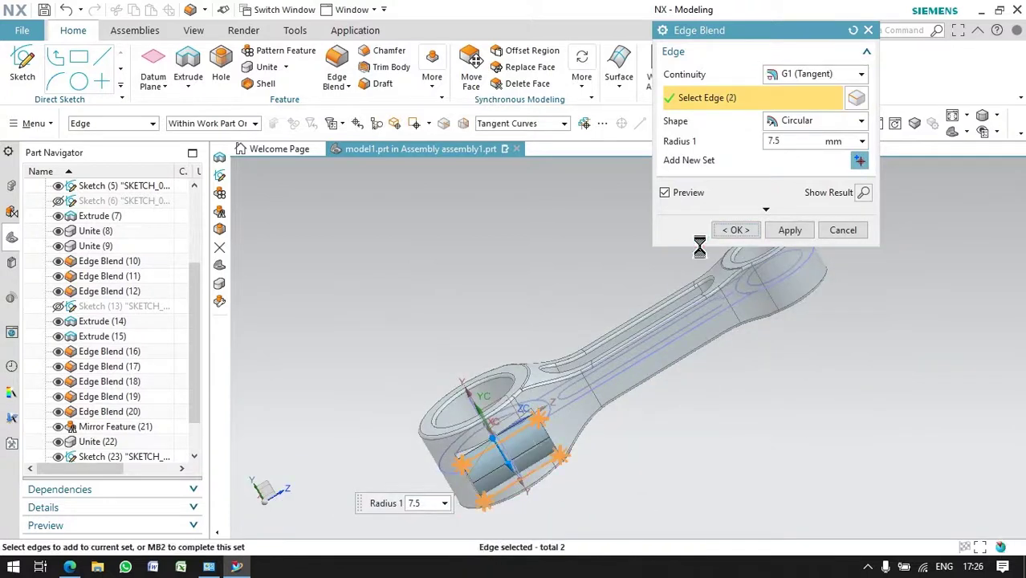
{"action": "middle_click_drag", "start_coordinate": [699, 247], "coordinate": [477, 138]}
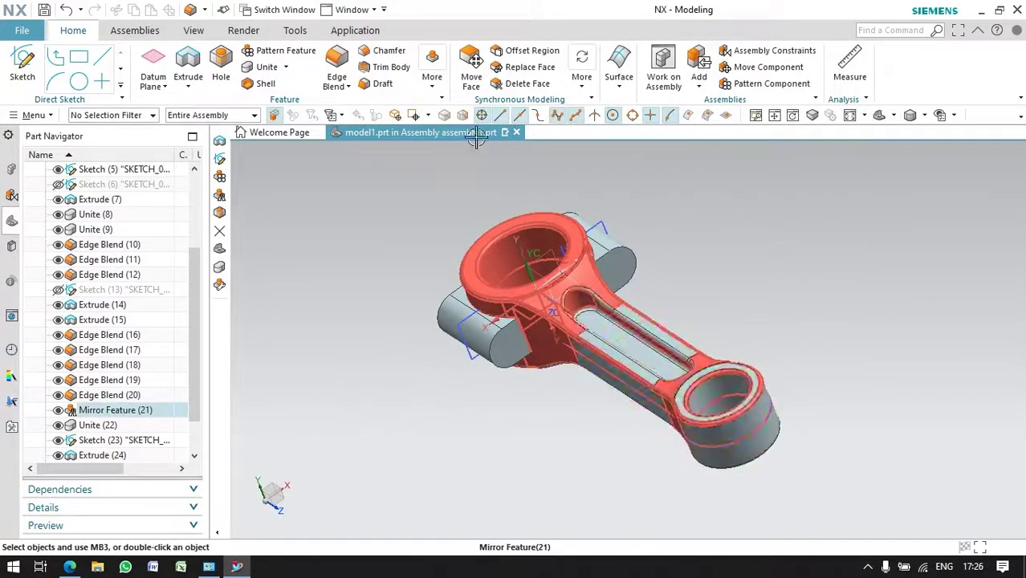
{"action": "left_click", "coordinate": [575, 363]}
{"action": "middle_click_drag", "start_coordinate": [657, 276], "coordinate": [628, 241]}
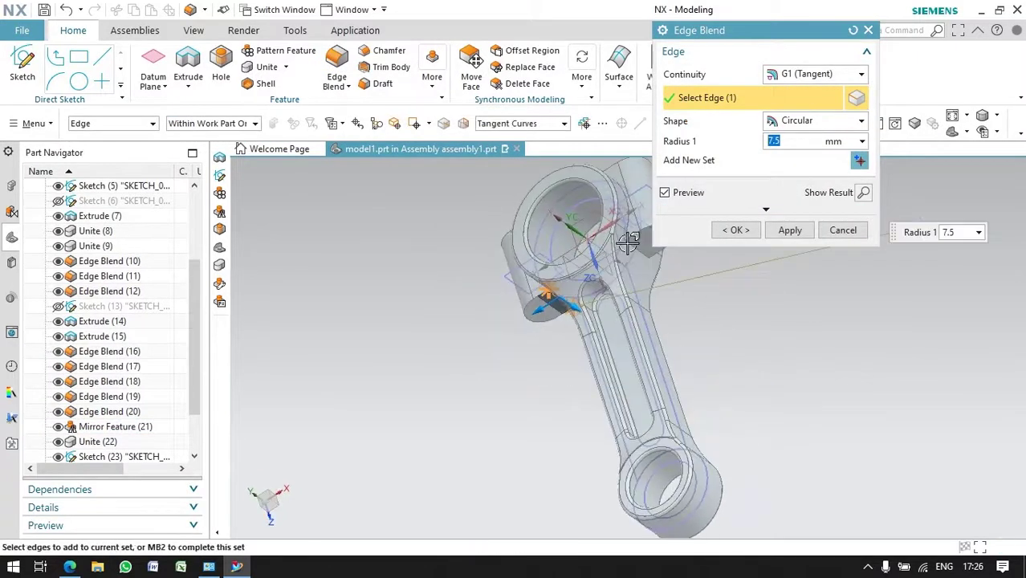
{"action": "middle_click_drag", "start_coordinate": [410, 224], "coordinate": [533, 325]}
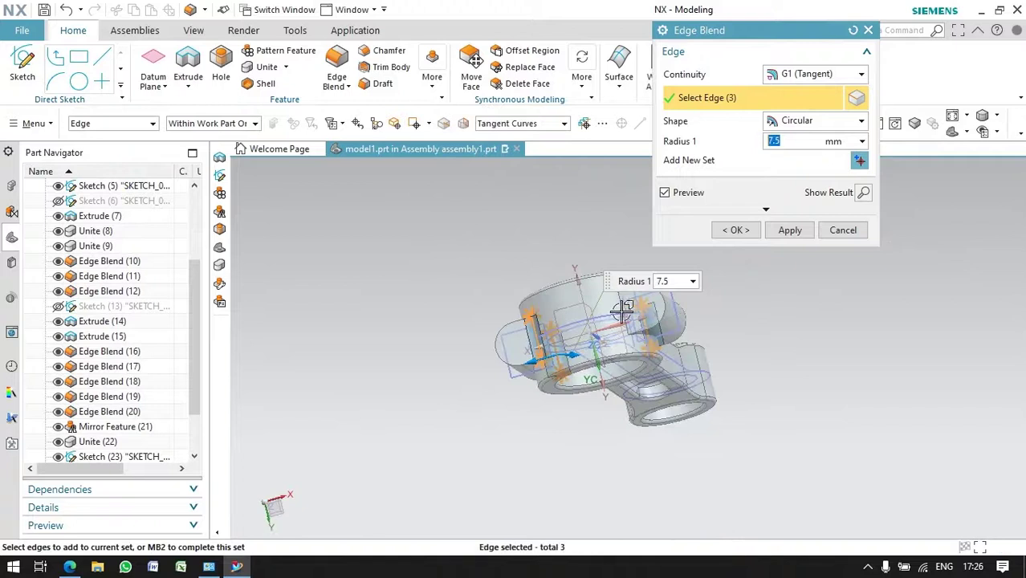
{"action": "scroll", "coordinate": [611, 293], "scroll_direction": "up", "scroll_amount": 2}
{"action": "middle_click", "coordinate": [756, 247]}
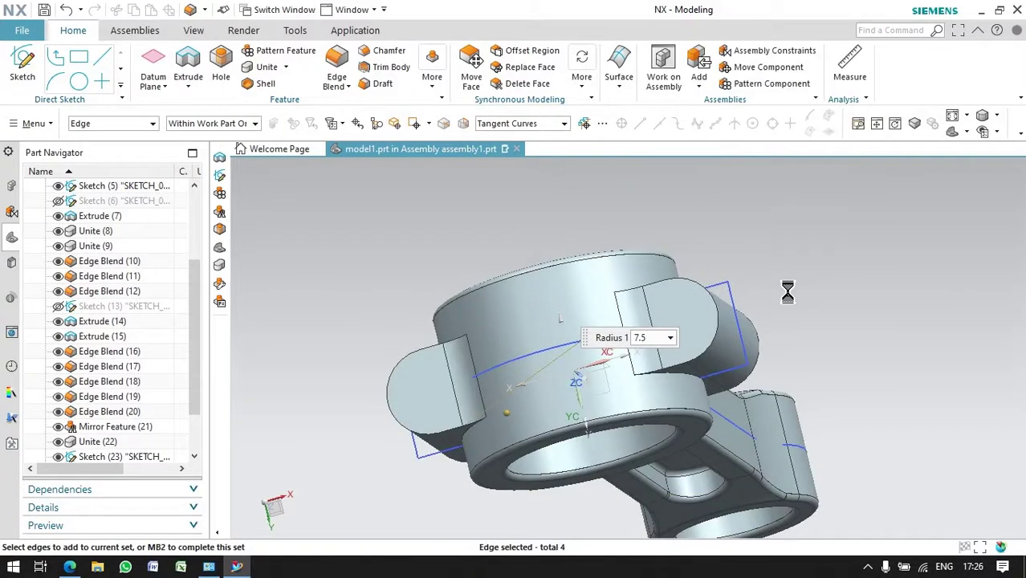
{"action": "scroll", "coordinate": [703, 293], "scroll_direction": "down", "scroll_amount": 2}
{"action": "middle_click_drag", "start_coordinate": [703, 293], "coordinate": [454, 194]}
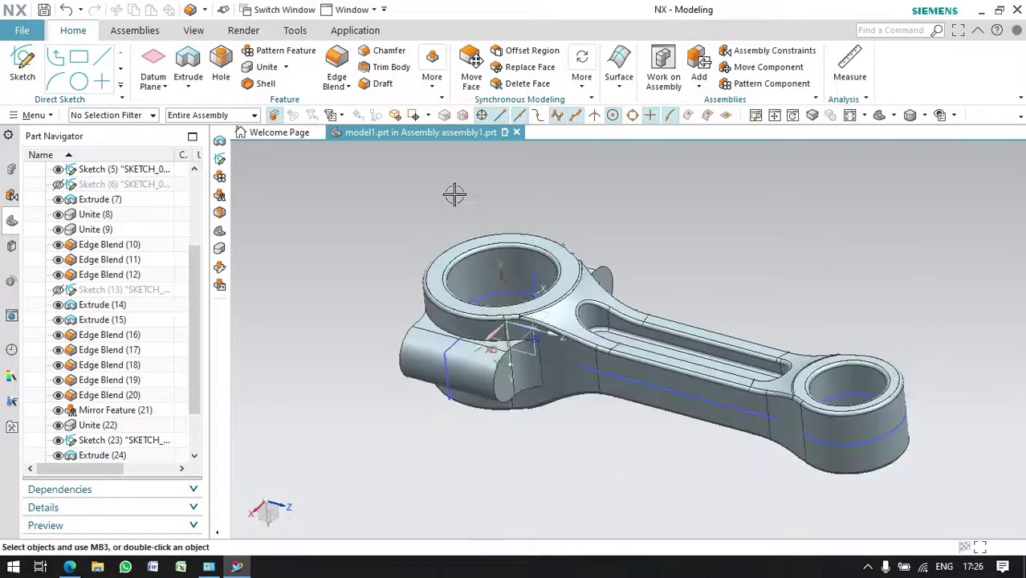
Blend the first boss's junction edges with the big end at 3 mm radius
{"action": "scroll", "coordinate": [398, 312], "scroll_direction": "up", "scroll_amount": 3}
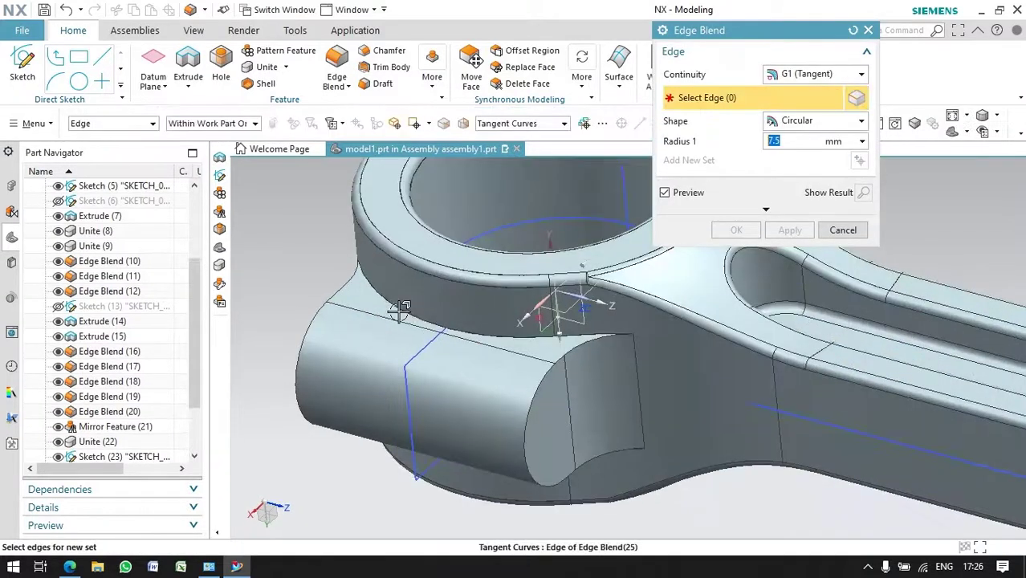
{"action": "left_click", "coordinate": [405, 339]}
{"action": "type", "text": "5"}
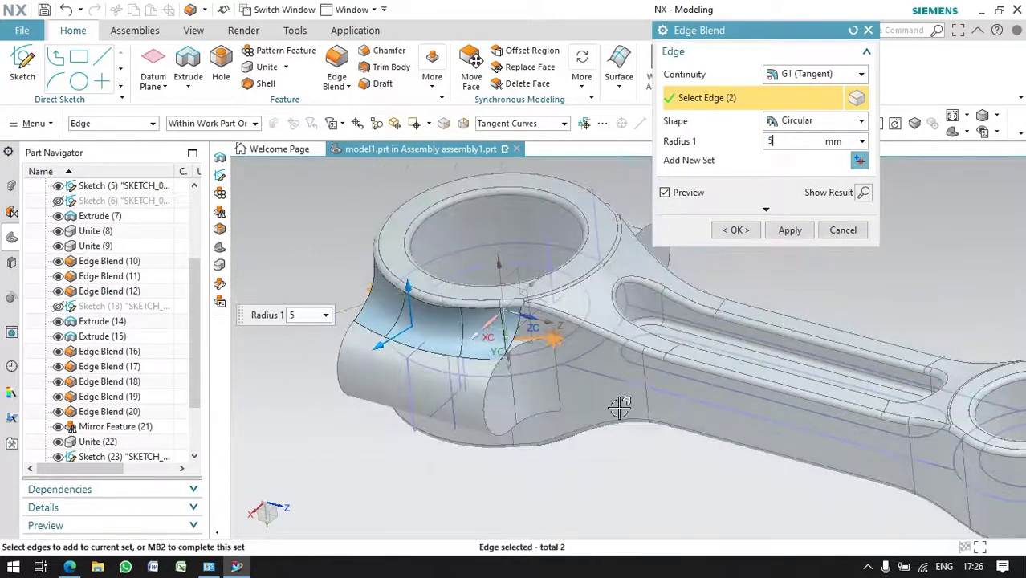
{"action": "middle_click_drag", "start_coordinate": [462, 343], "coordinate": [471, 231]}
{"action": "left_click", "coordinate": [473, 455]}
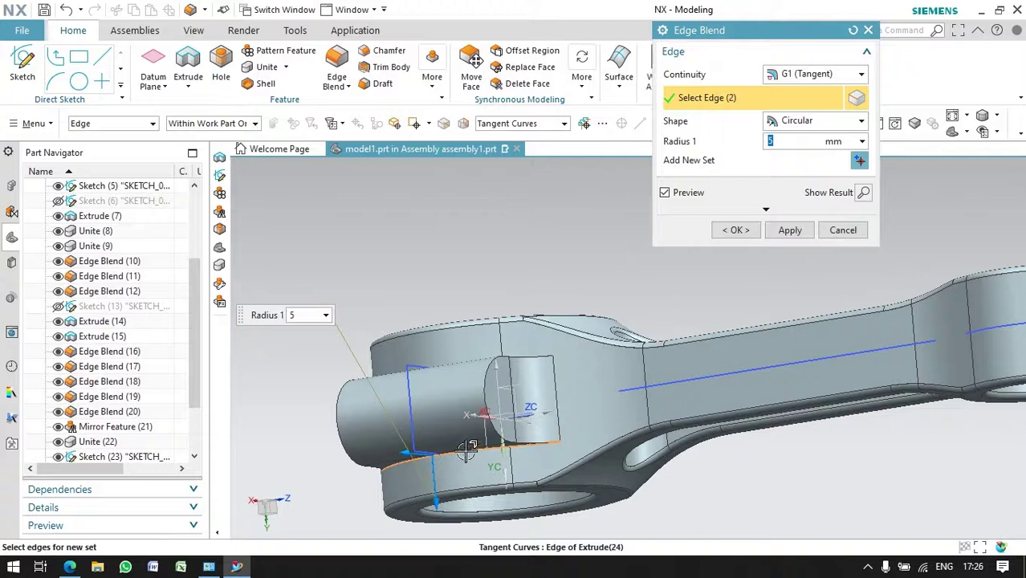
{"action": "middle_click_drag", "start_coordinate": [472, 455], "coordinate": [459, 282]}
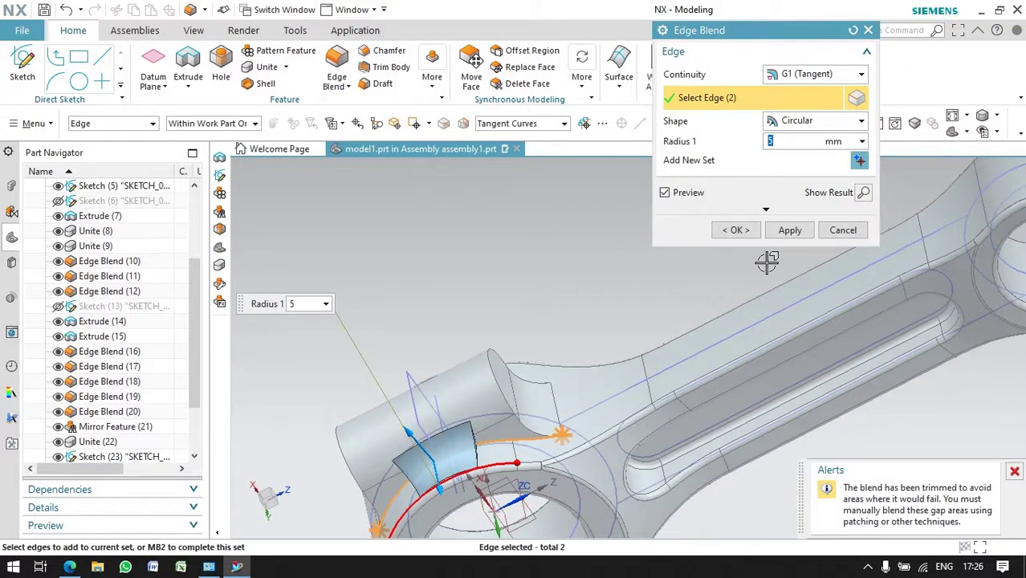
{"action": "middle_click_drag", "start_coordinate": [572, 269], "coordinate": [611, 225]}
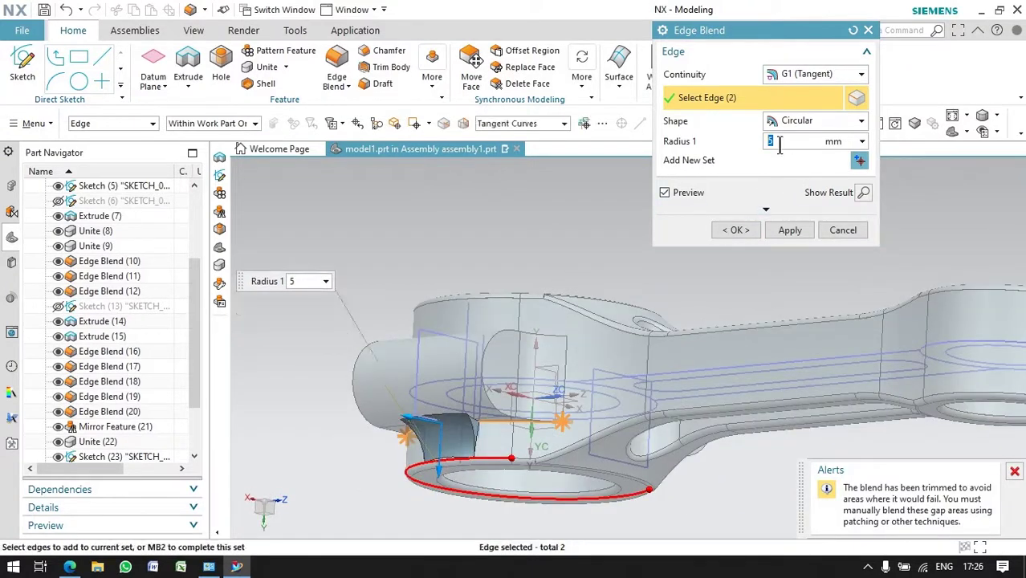
{"action": "type", "text": "3"}
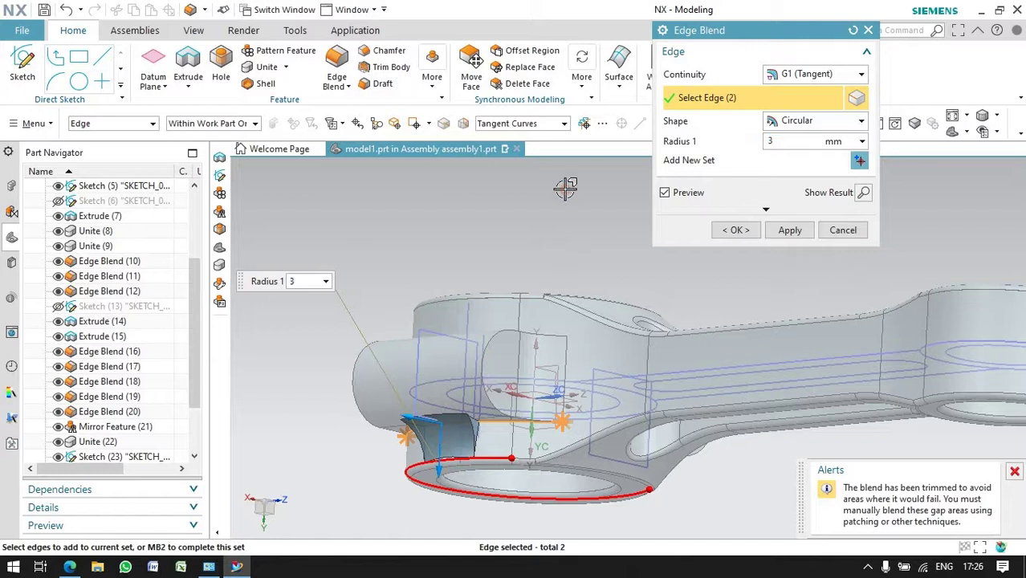
{"action": "key", "text": "Return"}
{"action": "middle_click_drag", "start_coordinate": [468, 277], "coordinate": [467, 298]}
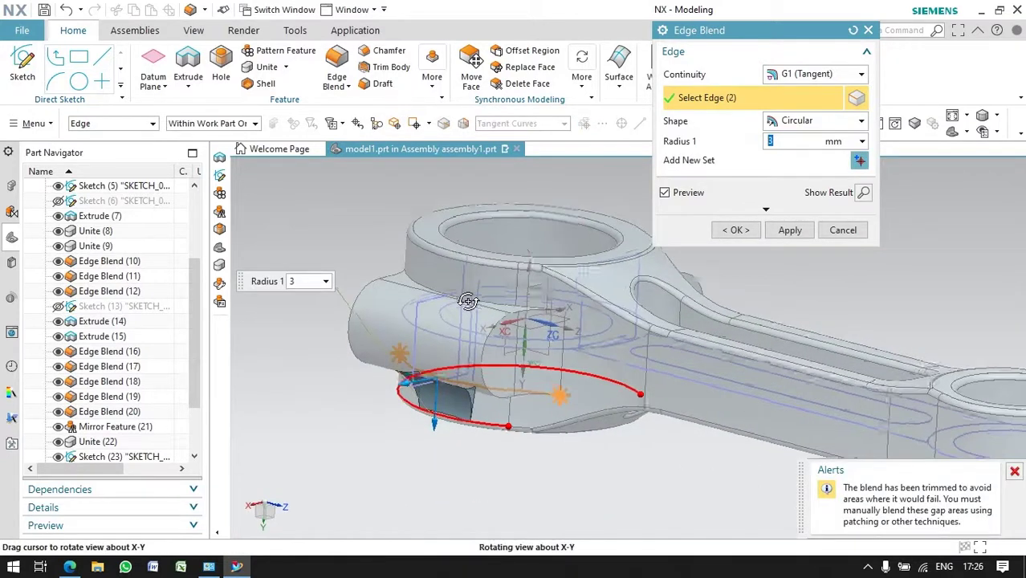
{"action": "left_click", "coordinate": [487, 292]}
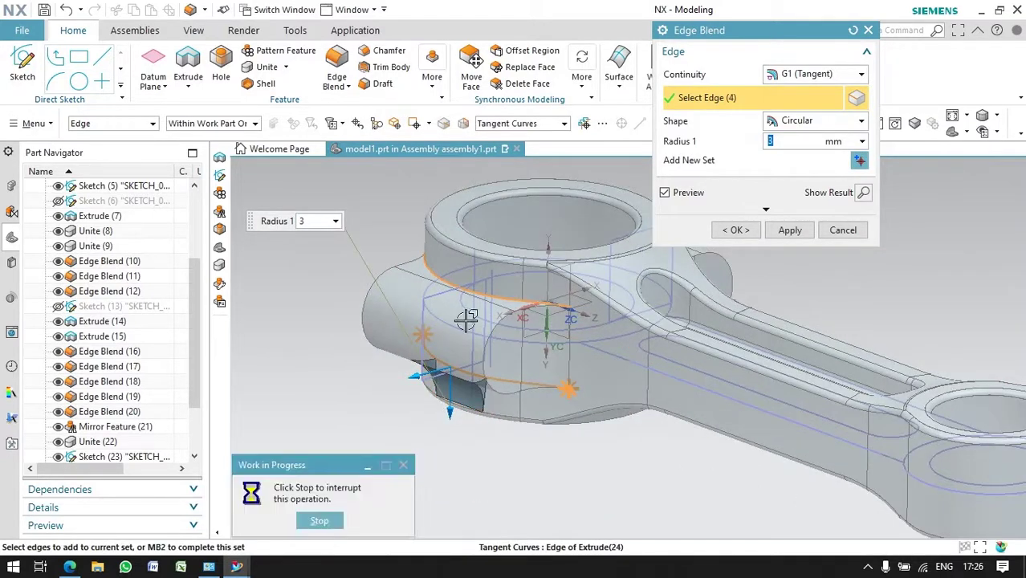
{"action": "left_click", "coordinate": [736, 230]}
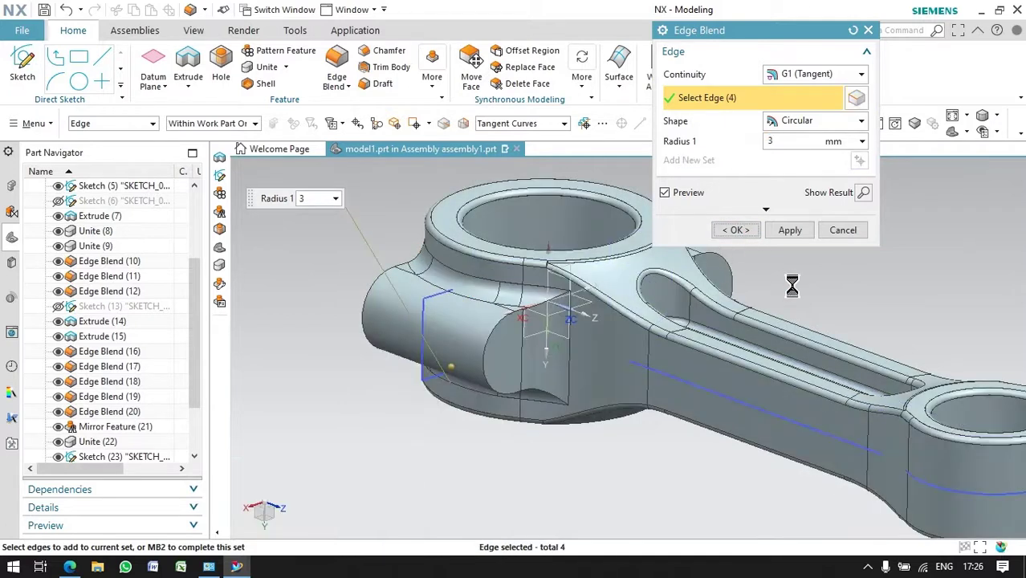
Apply the same 3 mm blend to the second boss's junction edges
{"action": "mouse_move", "coordinate": [854, 285]}
{"action": "middle_mouse_down"}
{"action": "mouse_move", "coordinate": [559, 305]}
{"action": "mouse_move", "coordinate": [895, 282]}
{"action": "middle_mouse_up"}
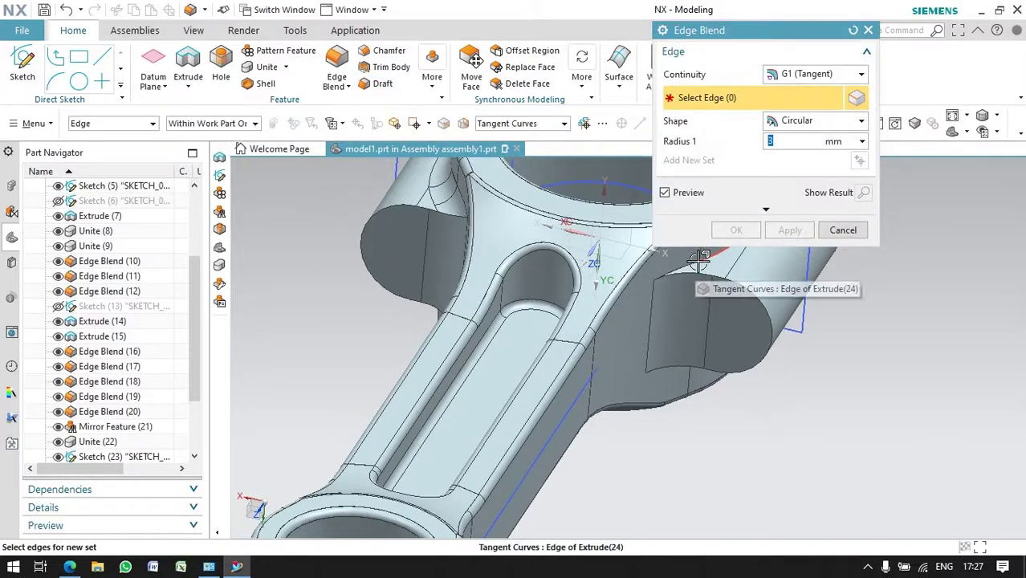
{"action": "left_click", "coordinate": [697, 259]}
{"action": "mouse_move", "coordinate": [697, 259]}
{"action": "middle_mouse_down"}
{"action": "mouse_move", "coordinate": [751, 357]}
{"action": "mouse_move", "coordinate": [735, 337]}
{"action": "middle_mouse_up"}
{"action": "scroll", "coordinate": [735, 337], "scroll_direction": "down", "scroll_amount": 3}
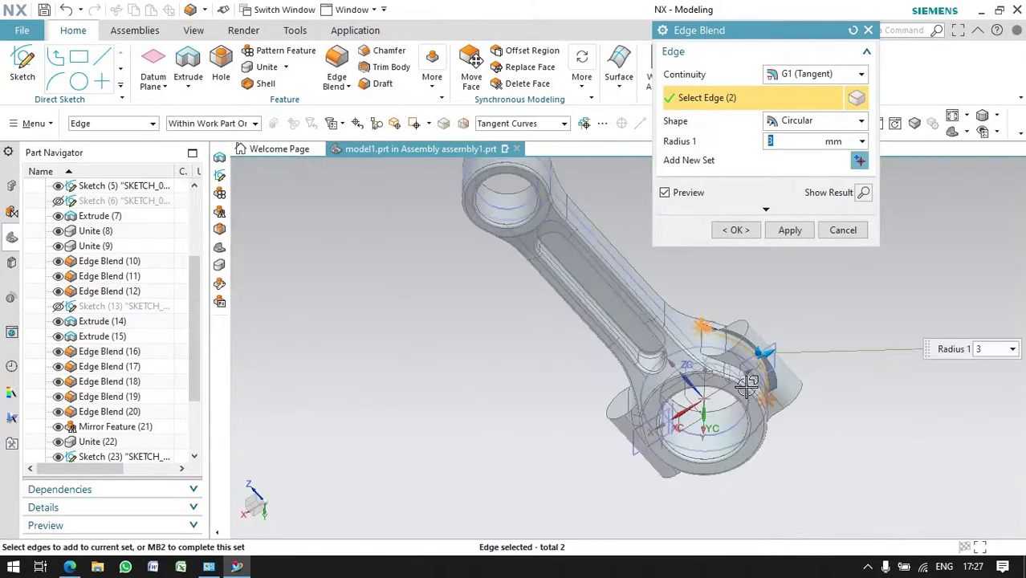
{"action": "scroll", "coordinate": [735, 338], "scroll_direction": "up", "scroll_amount": 4}
{"action": "left_click", "coordinate": [742, 318]}
{"action": "left_click", "coordinate": [737, 230]}
{"action": "scroll", "coordinate": [740, 246], "scroll_direction": "down", "scroll_amount": 5}
{"action": "mouse_move", "coordinate": [740, 246]}
{"action": "middle_mouse_down"}
{"action": "mouse_move", "coordinate": [756, 225]}
{"action": "mouse_move", "coordinate": [740, 257]}
{"action": "mouse_move", "coordinate": [717, 256]}
{"action": "mouse_move", "coordinate": [735, 281]}
{"action": "middle_mouse_up"}
Round the 28 outline edges around the big end and side blocks with a 1 mm blend
{"action": "left_click", "coordinate": [336, 72]}
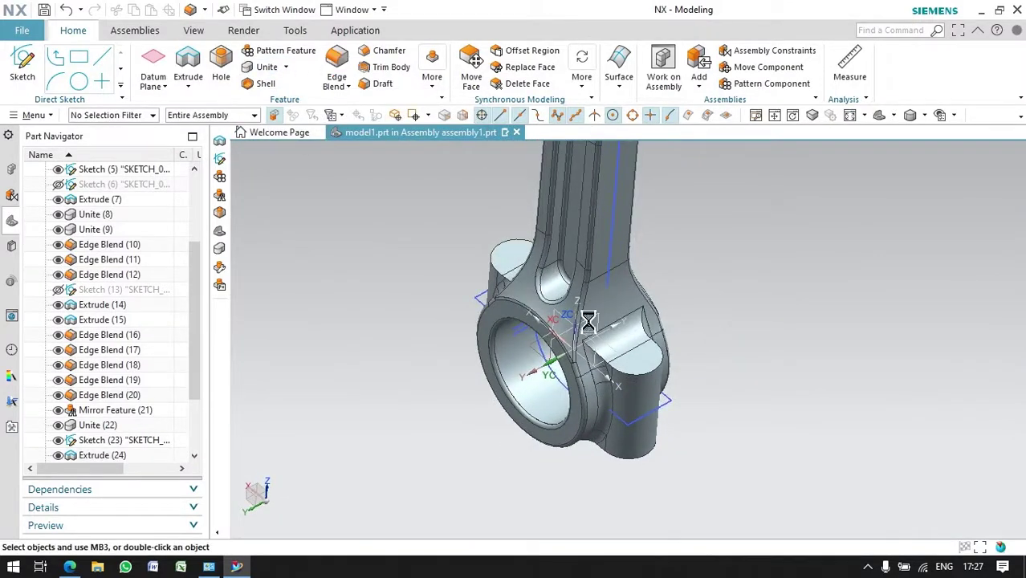
{"action": "type", "text": "1"}
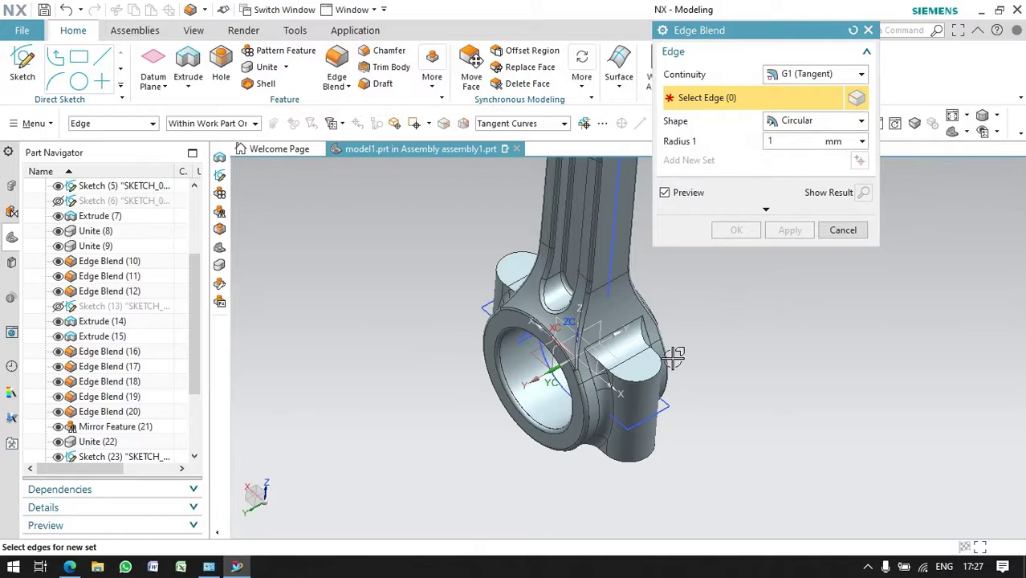
{"action": "left_click", "coordinate": [655, 362]}
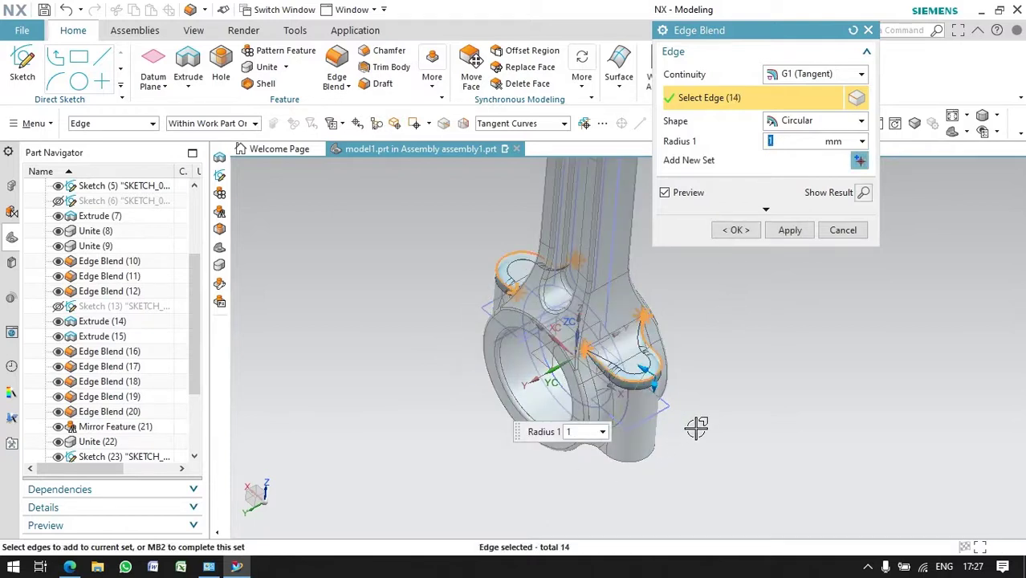
{"action": "middle_click_drag", "start_coordinate": [632, 432], "coordinate": [628, 472]}
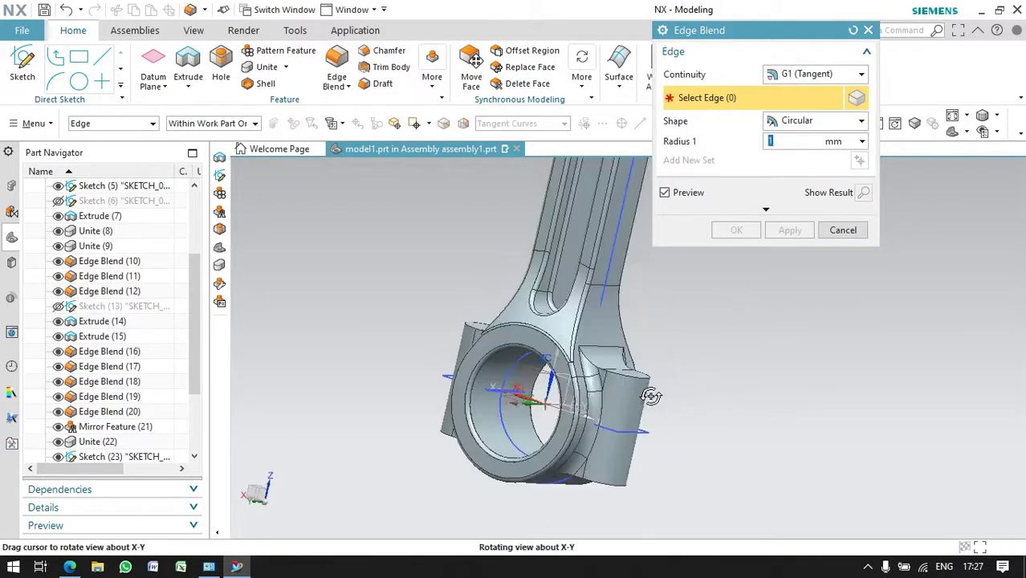
{"action": "left_click", "coordinate": [626, 472]}
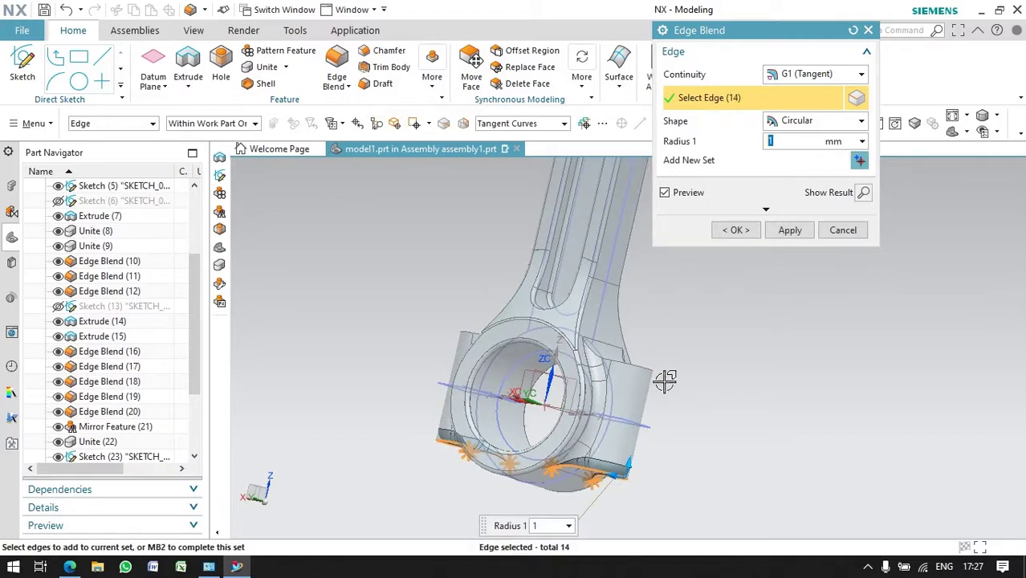
{"action": "mouse_move", "coordinate": [703, 402]}
{"action": "middle_mouse_down"}
{"action": "mouse_move", "coordinate": [740, 426]}
{"action": "mouse_move", "coordinate": [476, 340]}
{"action": "middle_mouse_up"}
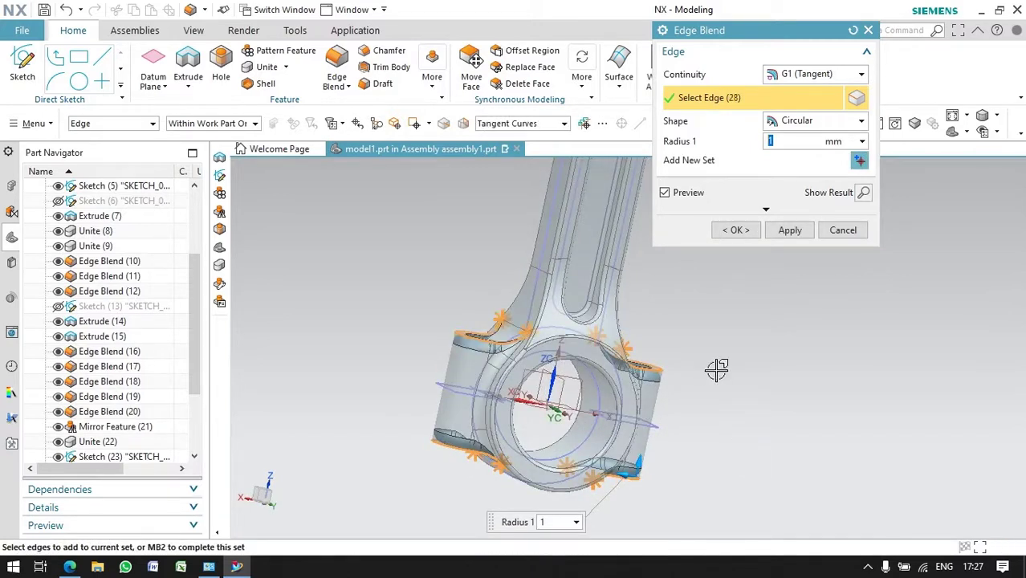
{"action": "left_click", "coordinate": [736, 232]}
{"action": "mouse_move", "coordinate": [748, 320]}
{"action": "middle_mouse_down"}
{"action": "mouse_move", "coordinate": [701, 353]}
{"action": "mouse_move", "coordinate": [729, 337]}
{"action": "mouse_move", "coordinate": [718, 338]}
{"action": "middle_mouse_up"}
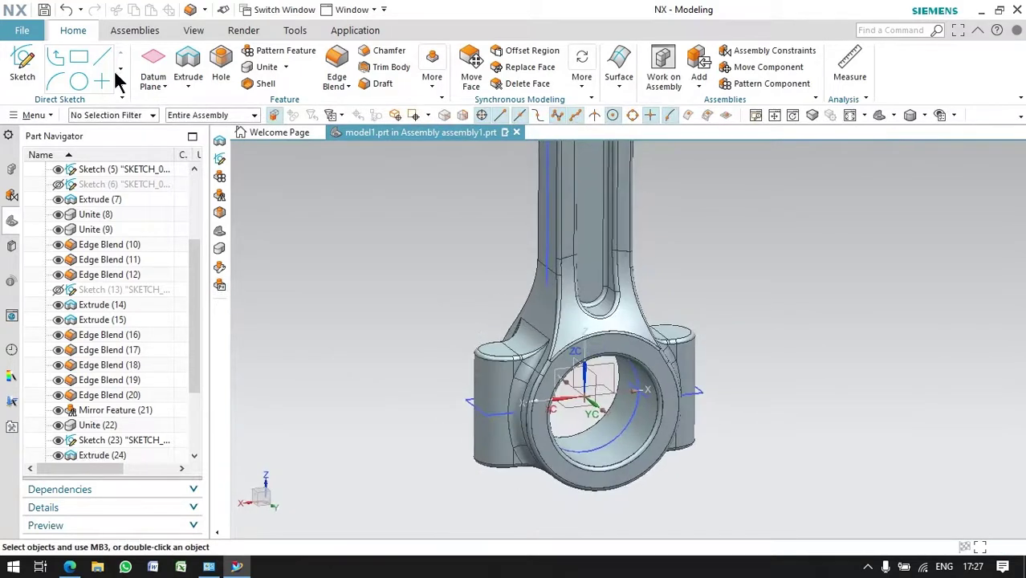
Start a sketch on the inferred plane and draw a 10 mm circle on the left boss
{"action": "left_click", "coordinate": [604, 386]}
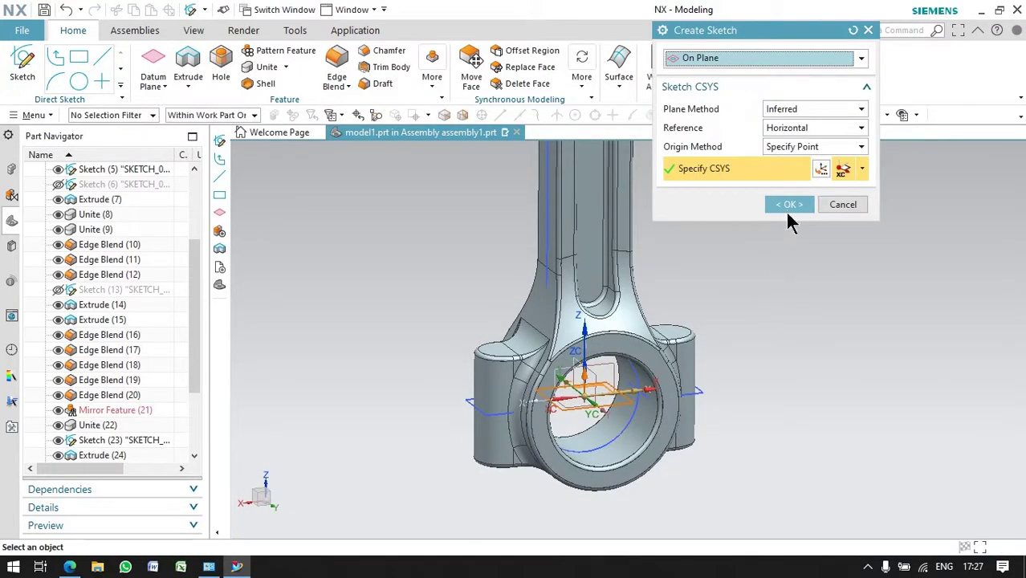
{"action": "left_click", "coordinate": [787, 204]}
{"action": "left_click", "coordinate": [183, 63]}
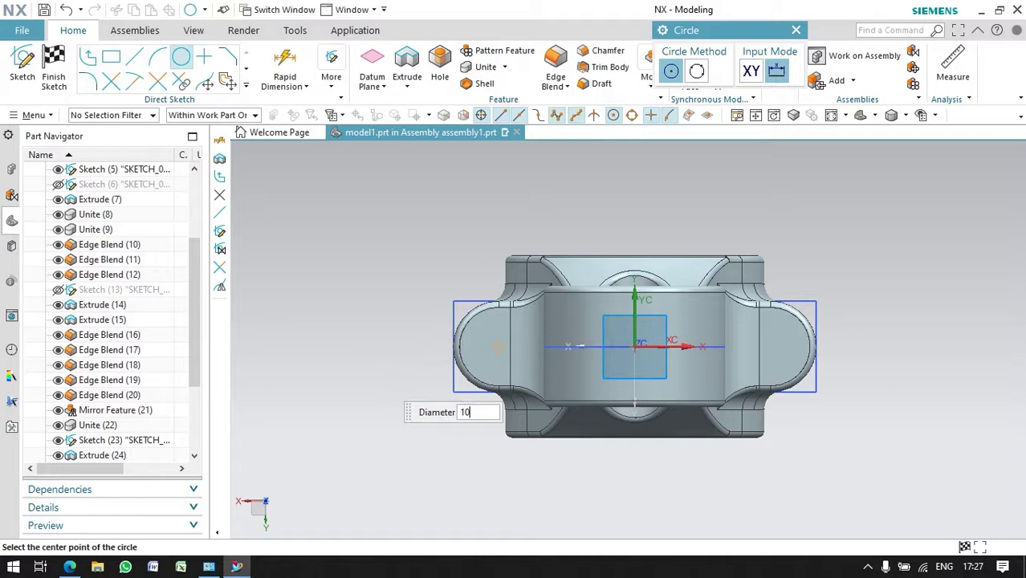
{"action": "left_click", "coordinate": [499, 345]}
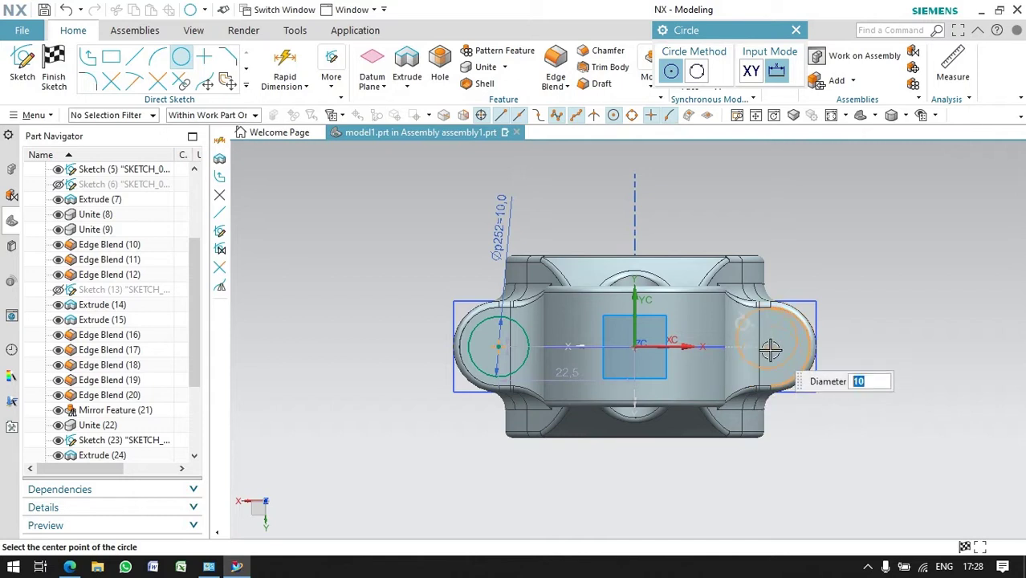
{"action": "left_click", "coordinate": [703, 346]}
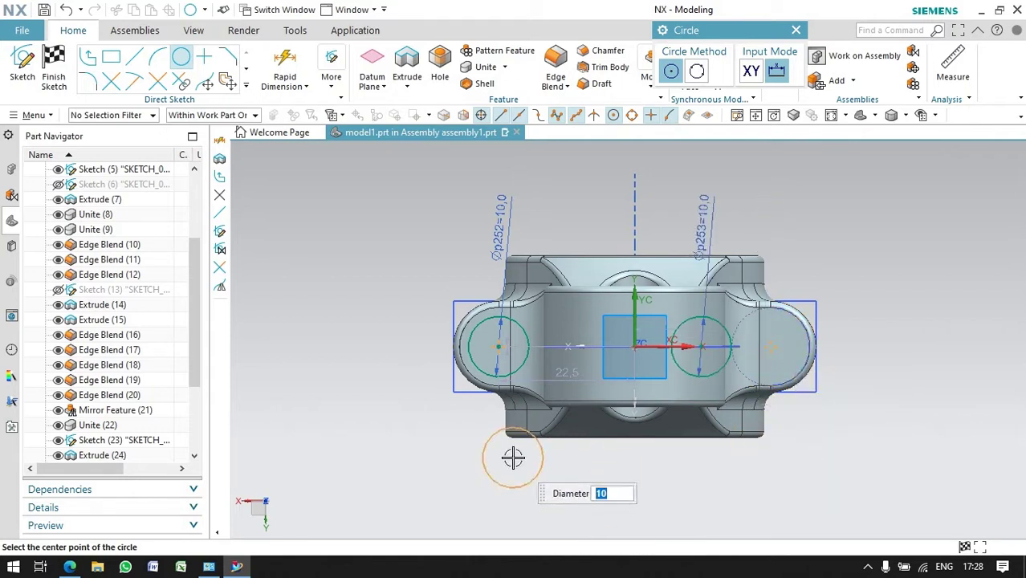
{"action": "key", "text": "ctrl+z"}
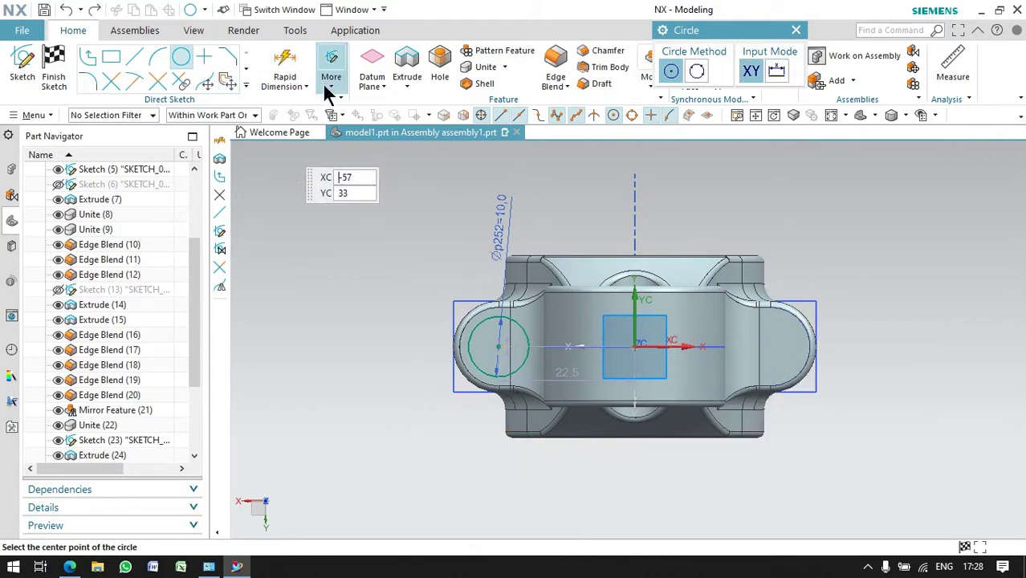
Mirror the circle about the centreline onto the right boss and finish the sketch
{"action": "left_click", "coordinate": [246, 86]}
{"action": "left_click", "coordinate": [98, 213]}
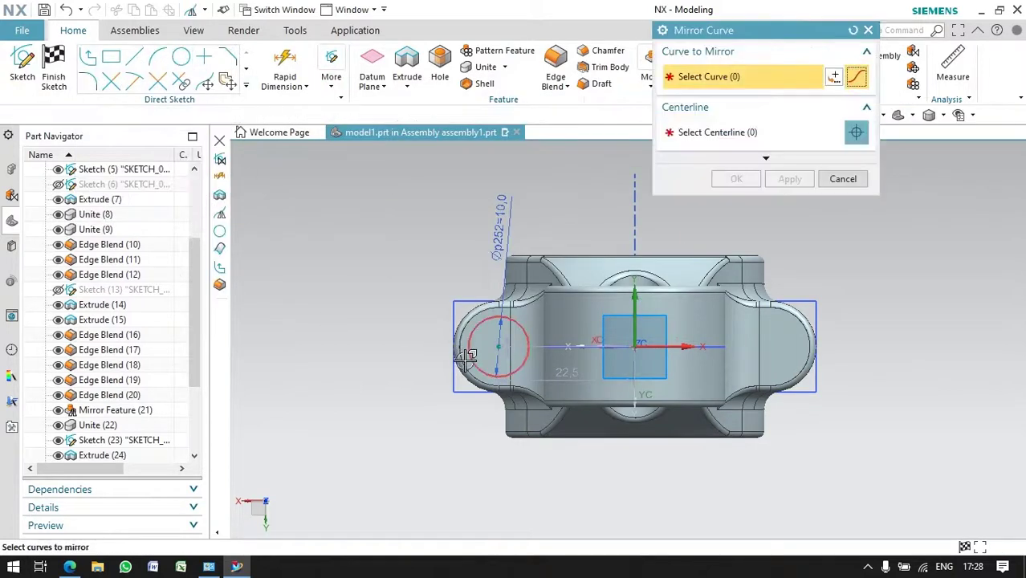
{"action": "left_click", "coordinate": [532, 353]}
{"action": "left_click", "coordinate": [634, 321]}
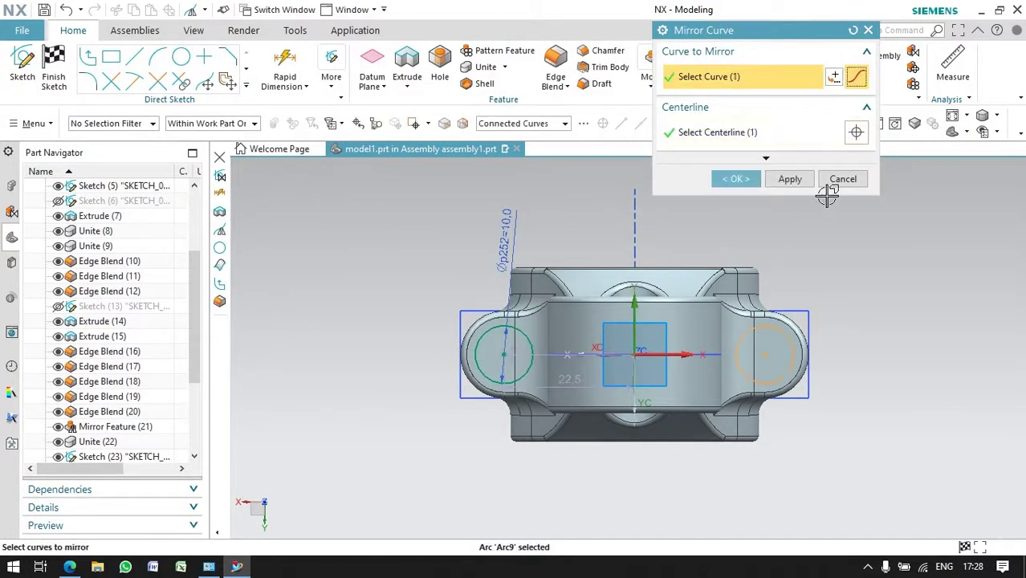
{"action": "left_click", "coordinate": [736, 178]}
{"action": "mouse_move", "coordinate": [571, 457]}
{"action": "middle_mouse_down"}
{"action": "mouse_move", "coordinate": [435, 452]}
{"action": "mouse_move", "coordinate": [412, 477]}
{"action": "mouse_move", "coordinate": [458, 486]}
{"action": "middle_mouse_up"}
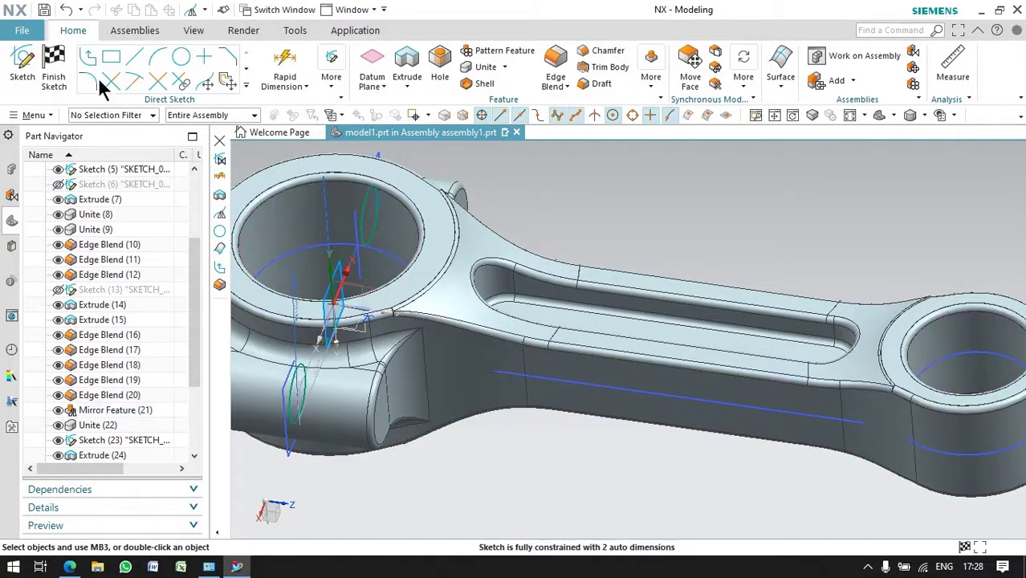
{"action": "left_click", "coordinate": [54, 65]}
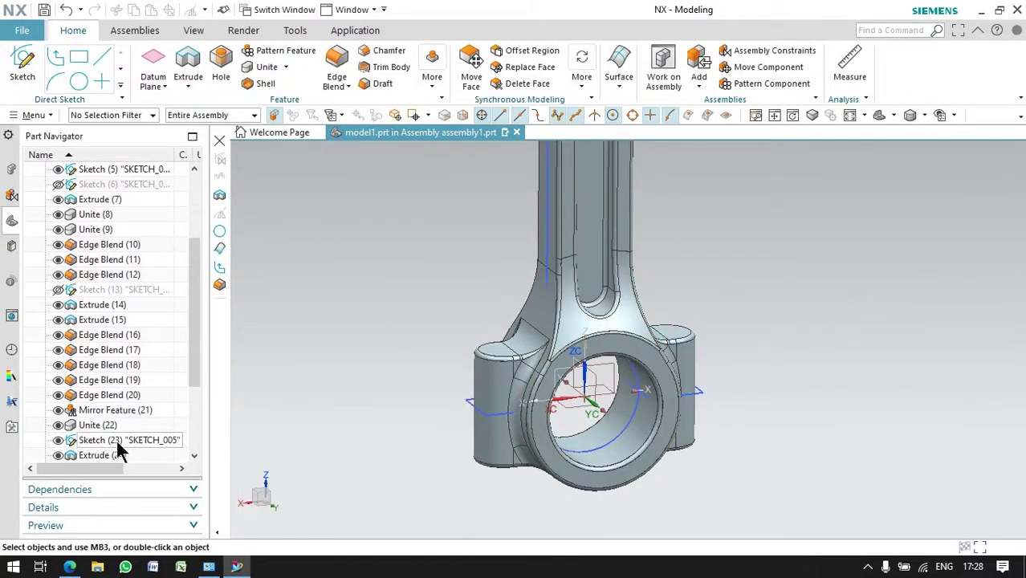
Extrude the two sketch circles from 10 to 30 mm as Extrude (32)
{"action": "scroll", "coordinate": [119, 450], "scroll_direction": "down", "scroll_amount": 3}
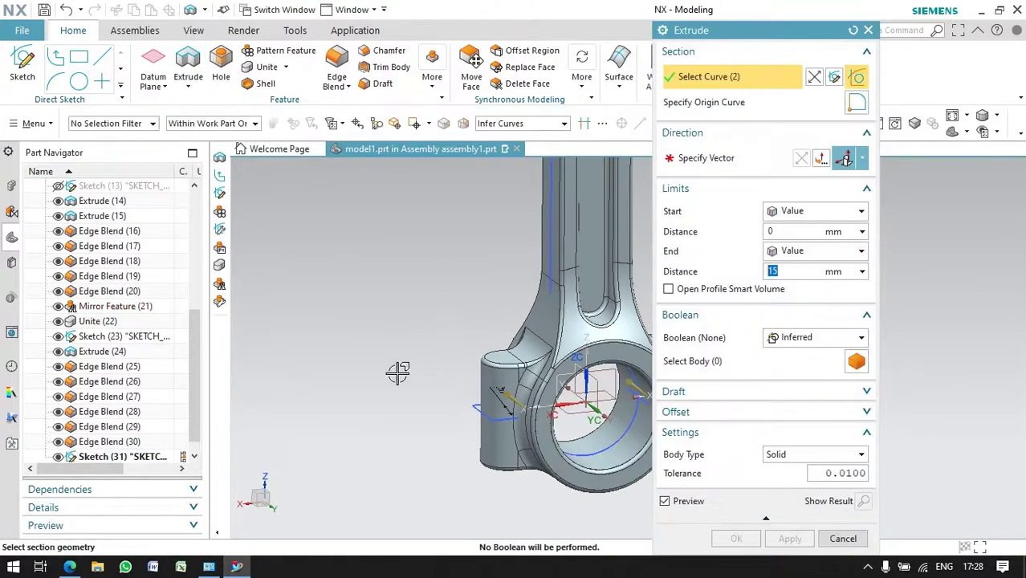
{"action": "left_click", "coordinate": [743, 165]}
{"action": "scroll", "coordinate": [520, 342], "scroll_direction": "down", "scroll_amount": 2}
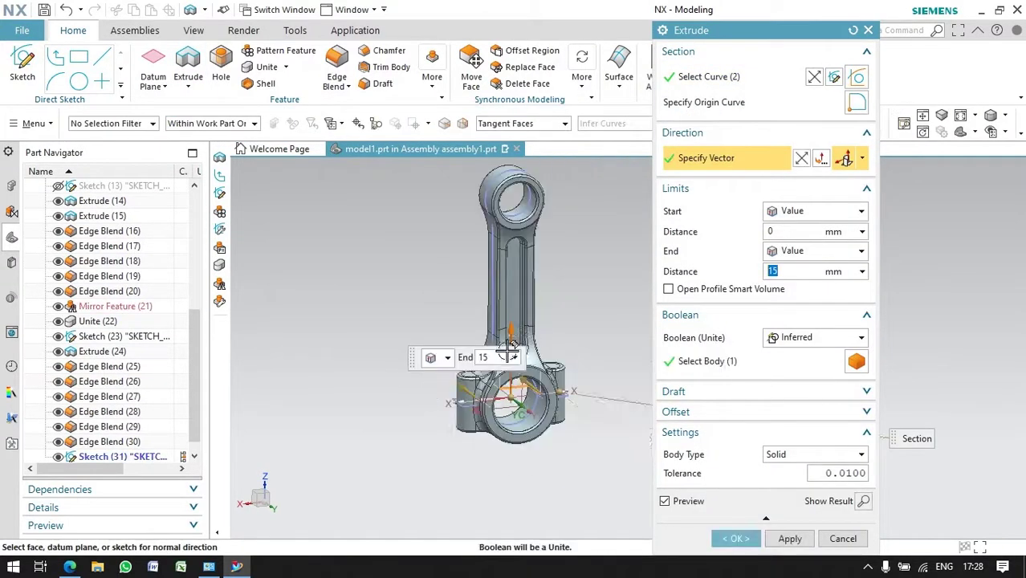
{"action": "scroll", "coordinate": [521, 341], "scroll_direction": "up", "scroll_amount": 2}
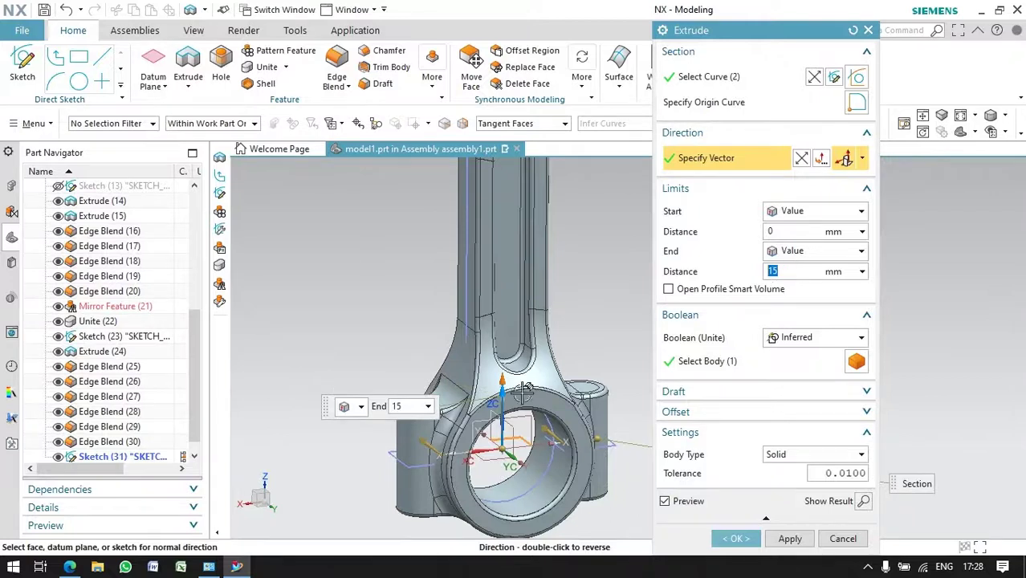
{"action": "left_click", "coordinate": [772, 233]}
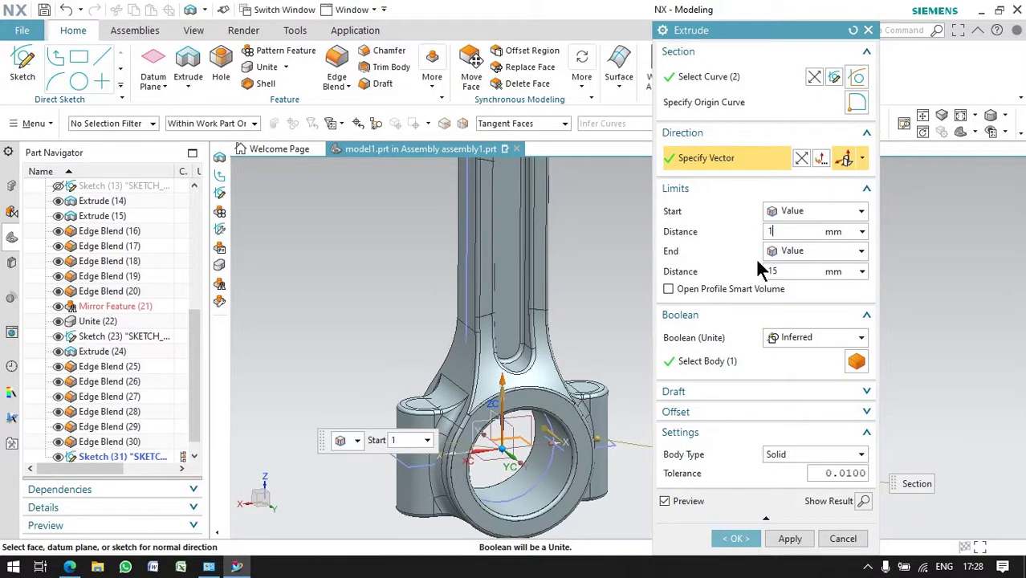
{"action": "type", "text": "0"}
{"action": "key", "text": "Tab"}
{"action": "type", "text": "30"}
{"action": "key", "text": "Return"}
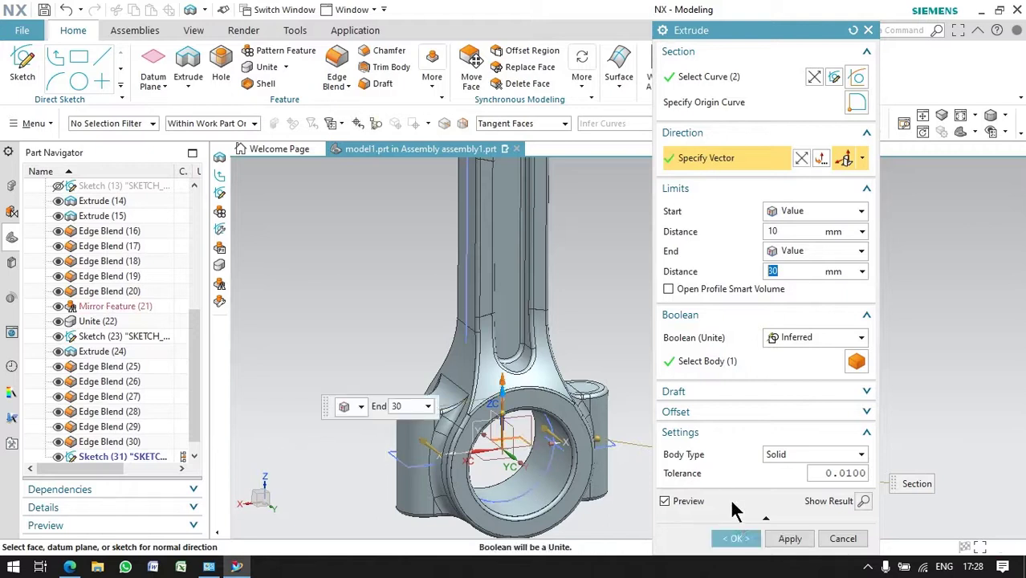
{"action": "left_click", "coordinate": [736, 538]}
Edit Extrude (32) to Boolean Subtract, cutting holes into the bosses
{"action": "left_click", "coordinate": [112, 450]}
{"action": "right_click", "coordinate": [112, 456]}
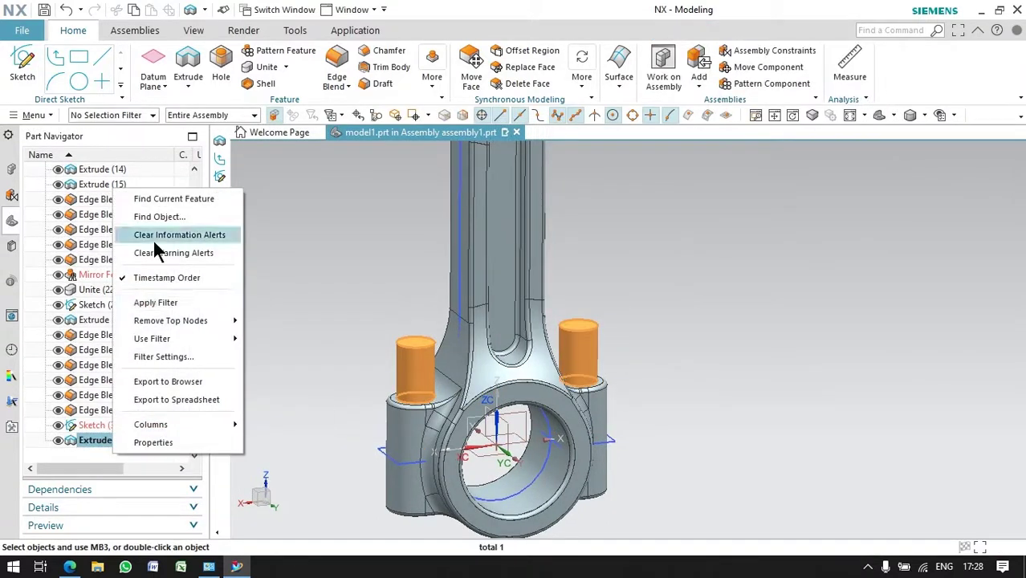
{"action": "double_click", "coordinate": [95, 448]}
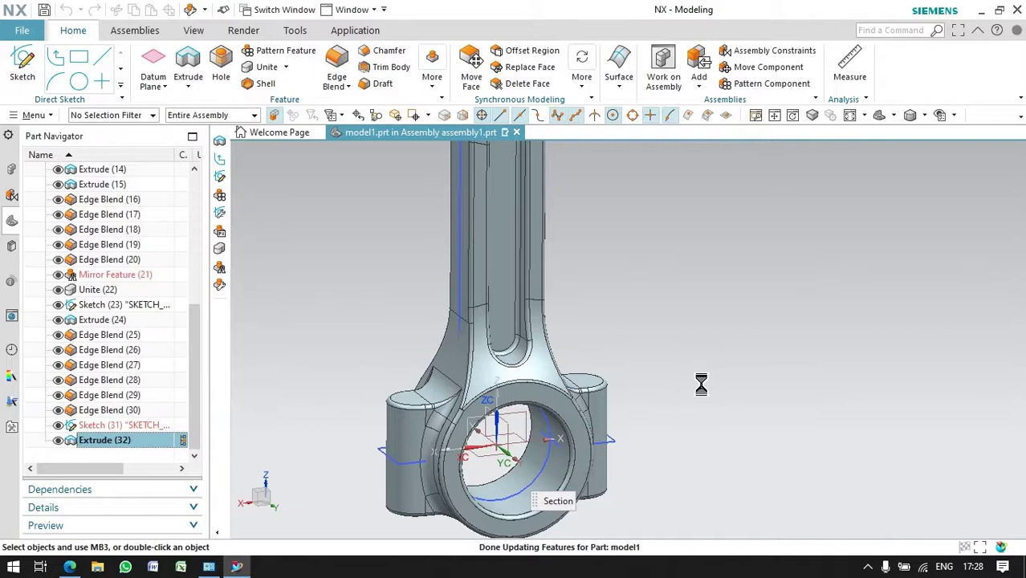
{"action": "left_click", "coordinate": [795, 339]}
{"action": "left_click", "coordinate": [791, 385]}
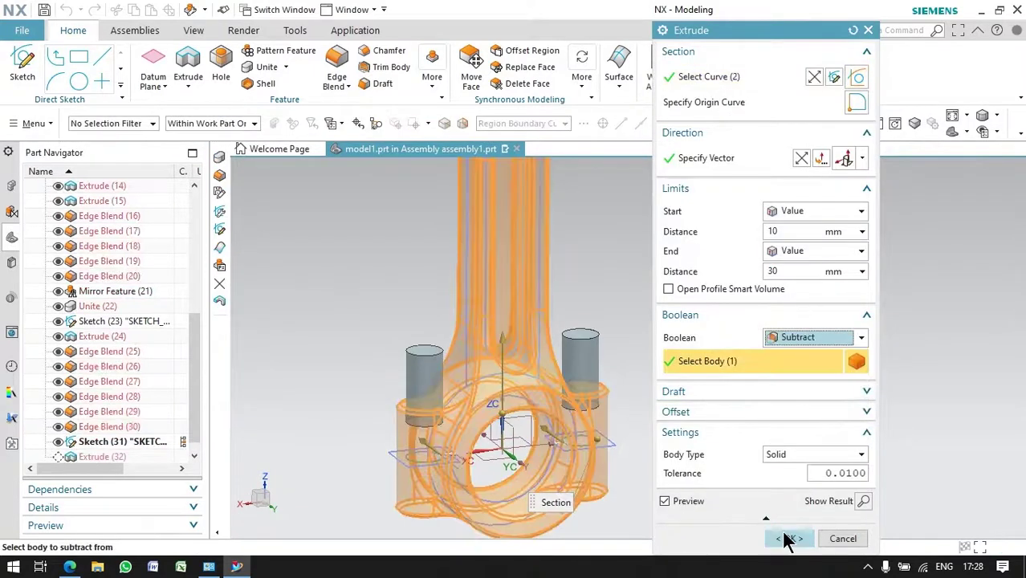
{"action": "left_click", "coordinate": [787, 539]}
Change the boss-hole extrusion's start distance to 12.5 mm
{"action": "mouse_move", "coordinate": [600, 363]}
{"action": "middle_mouse_down"}
{"action": "mouse_move", "coordinate": [614, 300]}
{"action": "mouse_move", "coordinate": [530, 339]}
{"action": "middle_mouse_up"}
{"action": "scroll", "coordinate": [426, 421], "scroll_direction": "up", "scroll_amount": 2}
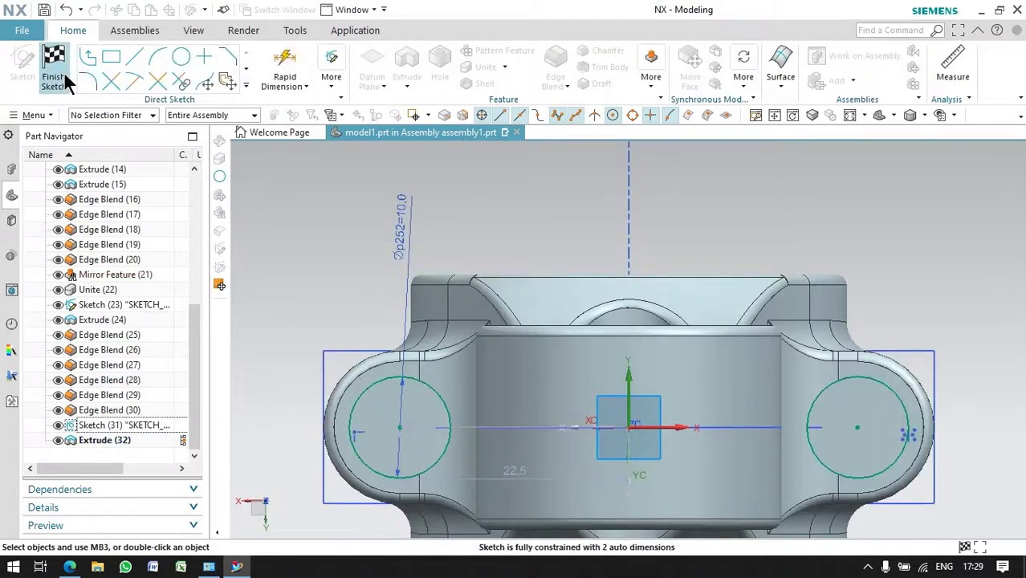
{"action": "left_click", "coordinate": [69, 80]}
{"action": "double_click", "coordinate": [104, 455]}
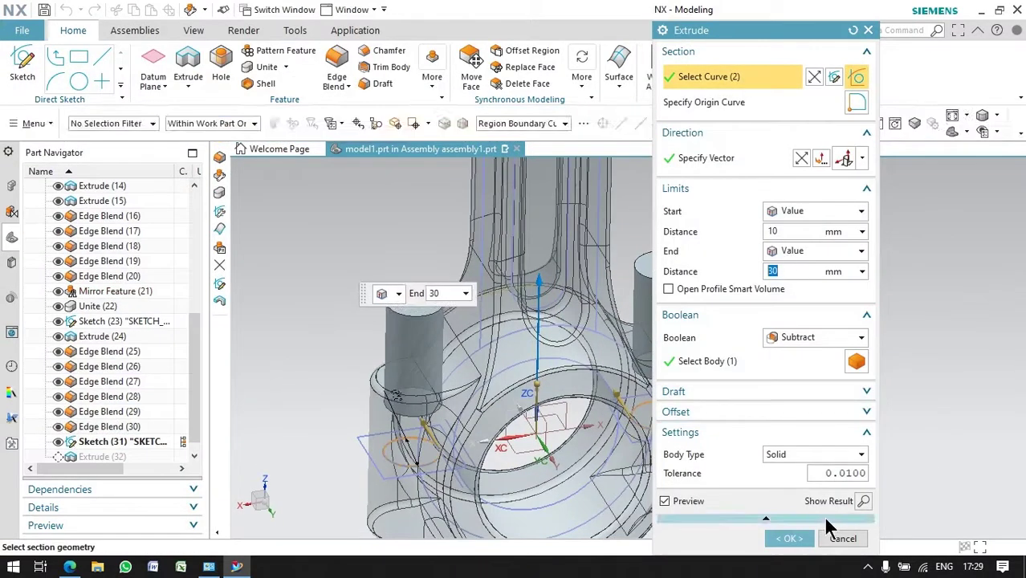
{"action": "left_click", "coordinate": [785, 232]}
{"action": "type", "text": "2.5"}
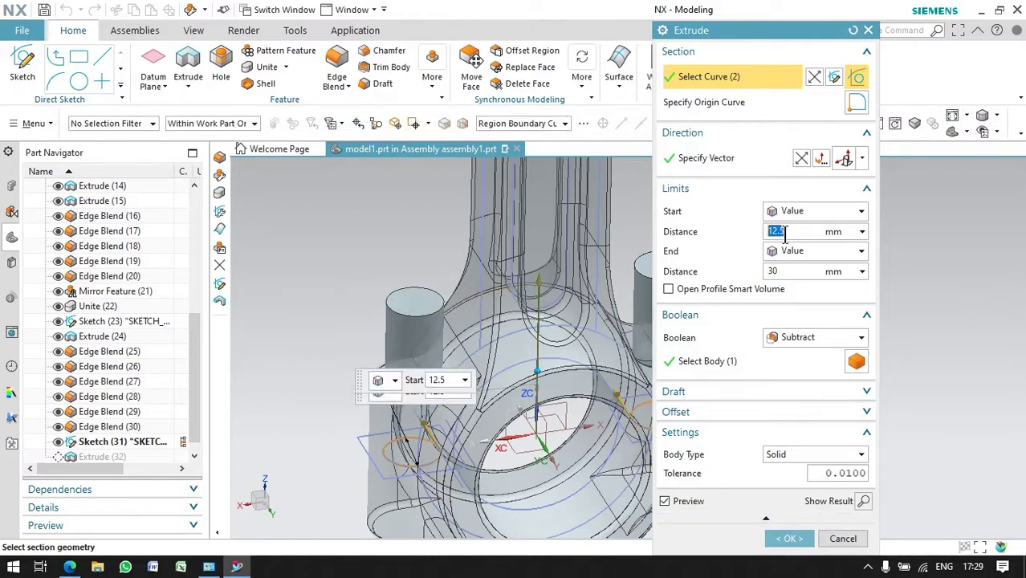
{"action": "left_click", "coordinate": [789, 538]}
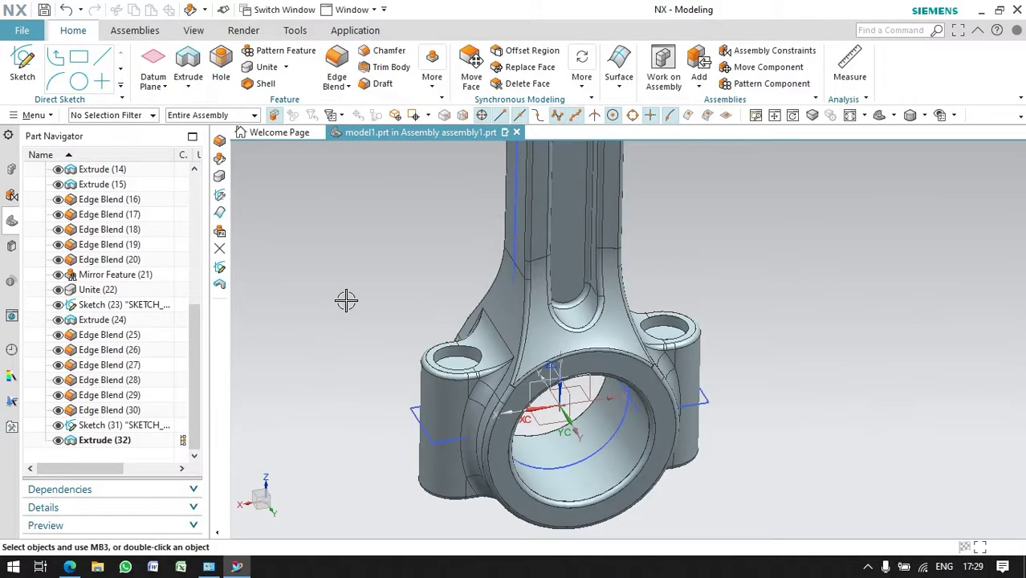
Mirror the Extrude (32) hole cut across the XY datum plane as Mirror Feature (33)
{"action": "mouse_move", "coordinate": [481, 296]}
{"action": "middle_mouse_down"}
{"action": "mouse_move", "coordinate": [492, 263]}
{"action": "mouse_move", "coordinate": [510, 309]}
{"action": "middle_mouse_up"}
{"action": "left_click", "coordinate": [112, 442]}
{"action": "left_click", "coordinate": [432, 72]}
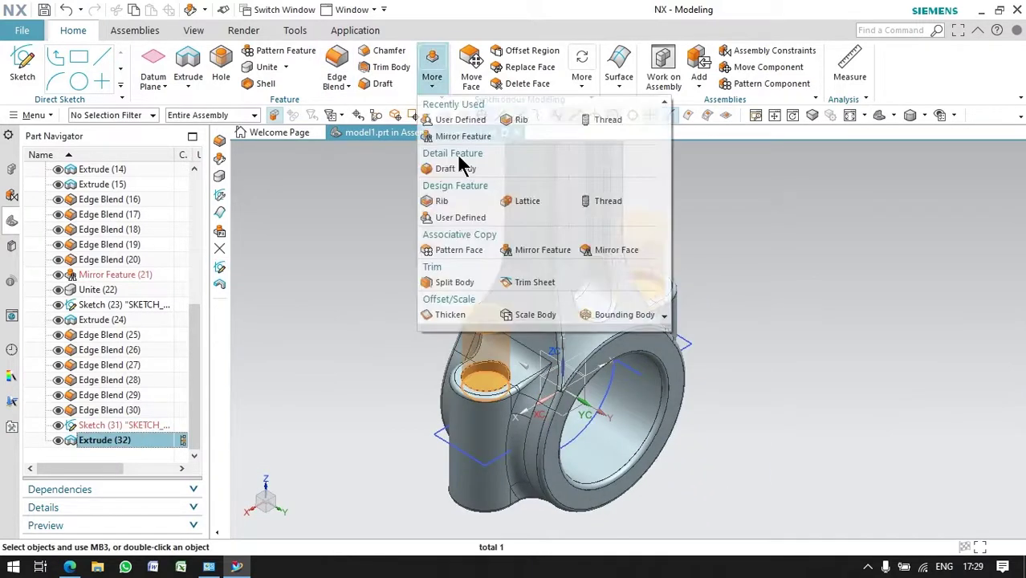
{"action": "left_click", "coordinate": [538, 249]}
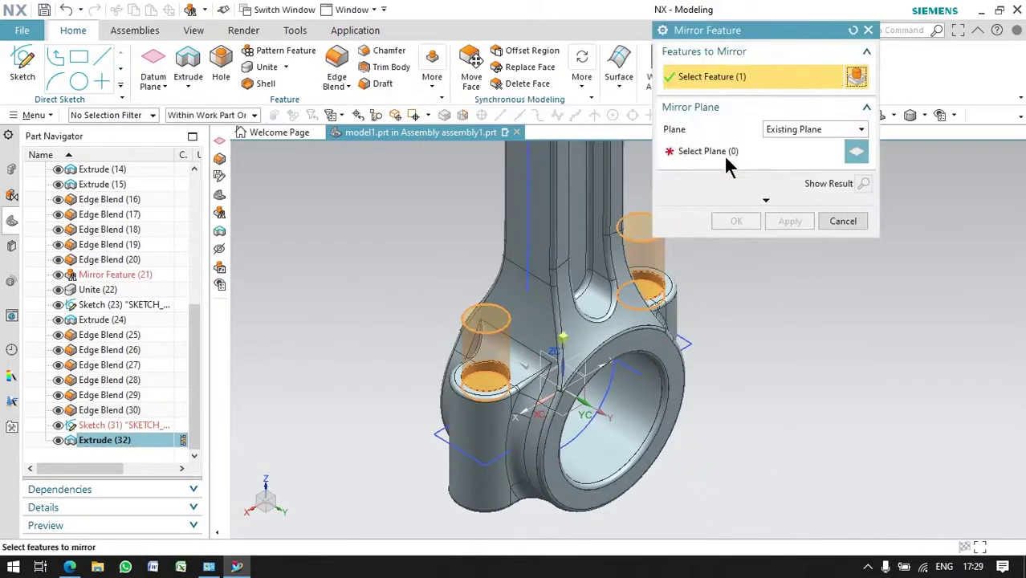
{"action": "middle_click_drag", "start_coordinate": [610, 337], "coordinate": [636, 384]}
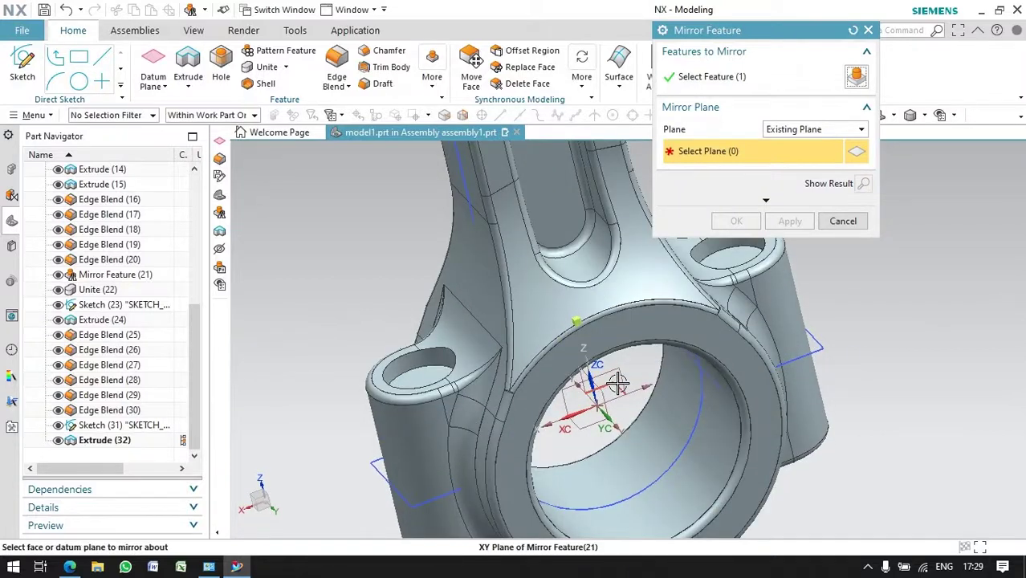
{"action": "left_click", "coordinate": [618, 384]}
{"action": "left_click", "coordinate": [731, 221]}
{"action": "mouse_move", "coordinate": [793, 279]}
{"action": "middle_mouse_down"}
{"action": "mouse_move", "coordinate": [793, 269]}
{"action": "mouse_move", "coordinate": [727, 302]}
{"action": "middle_mouse_up"}
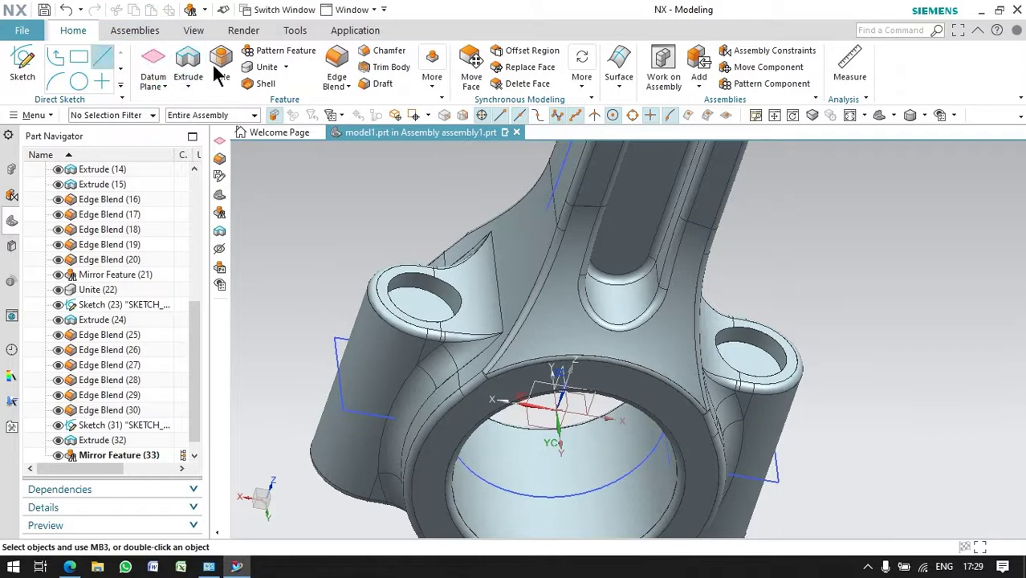
Sketch 6 mm circles on the left and right boss hole centres, then finish the sketch
{"action": "left_click", "coordinate": [81, 85]}
{"action": "left_click", "coordinate": [791, 207]}
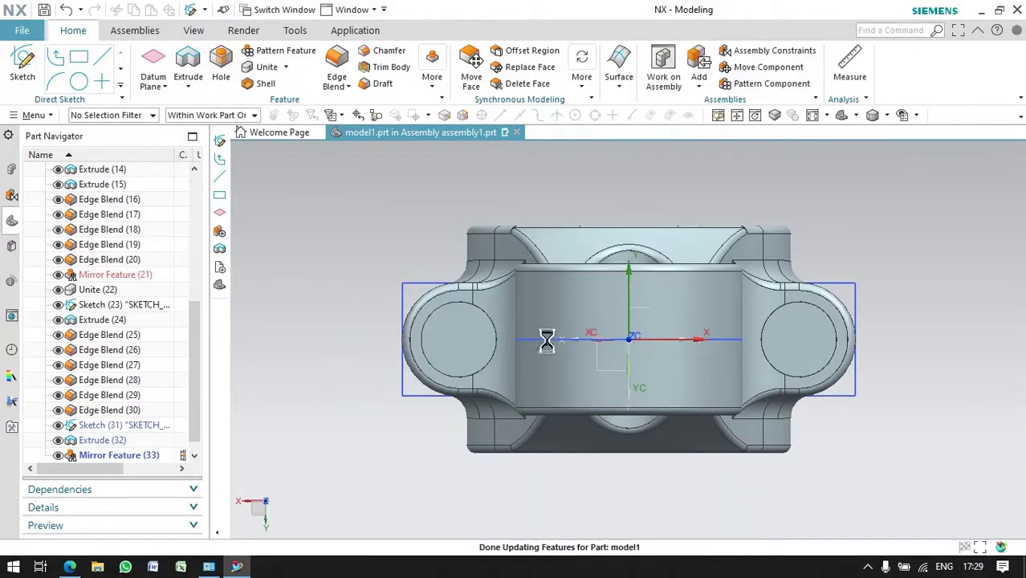
{"action": "key", "text": "o"}
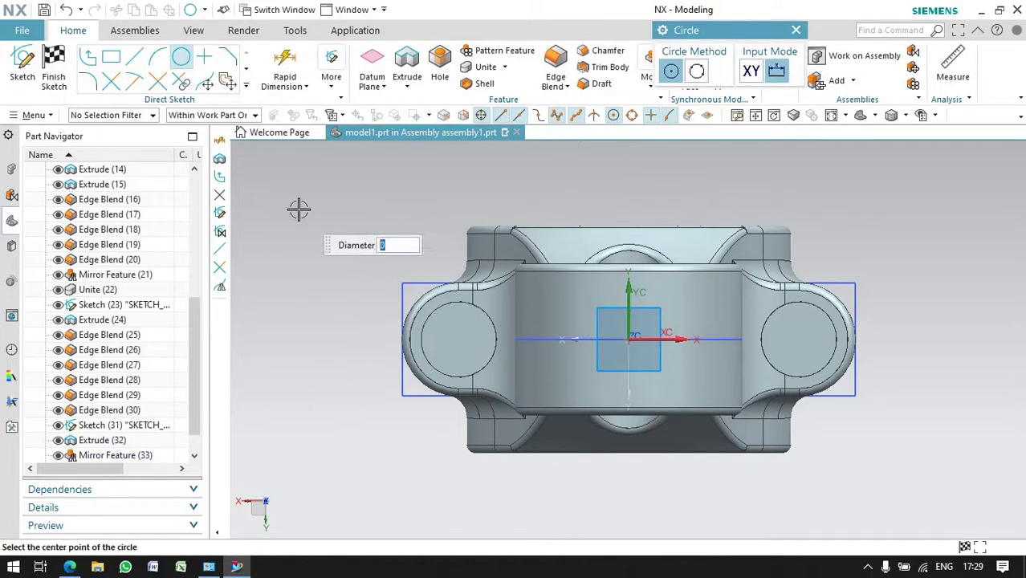
{"action": "left_click", "coordinate": [459, 341]}
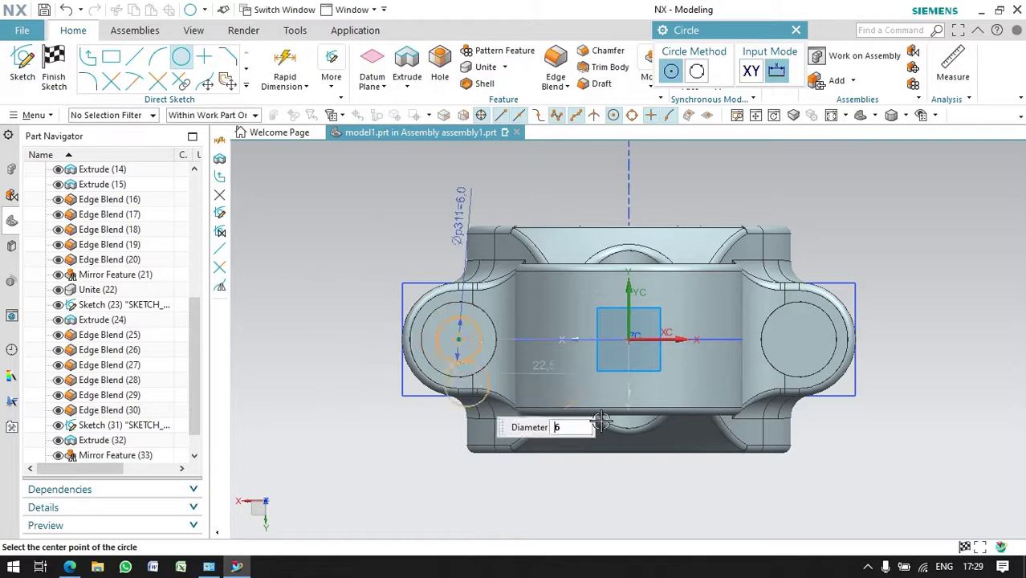
{"action": "left_click", "coordinate": [800, 341]}
{"action": "left_click", "coordinate": [53, 59]}
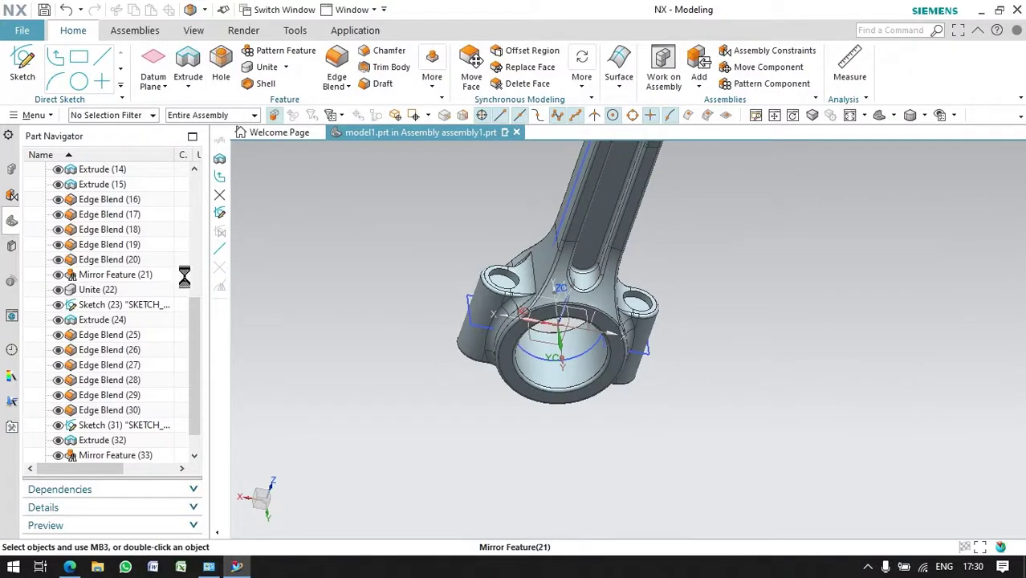
Extrude Sketch (34) symmetrically by 30 mm about the sketch plane
{"action": "left_click", "coordinate": [841, 486]}
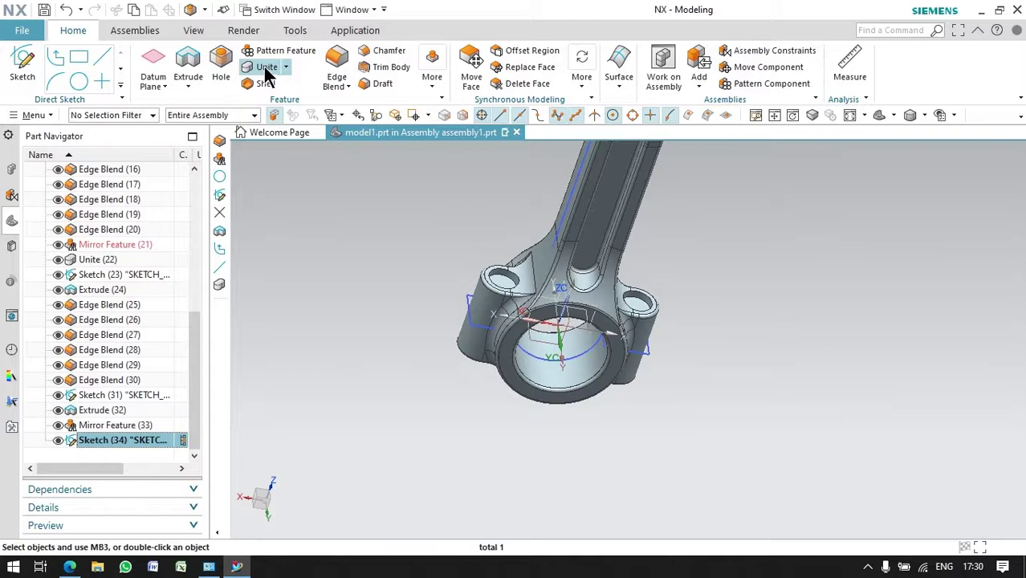
{"action": "left_click", "coordinate": [188, 66]}
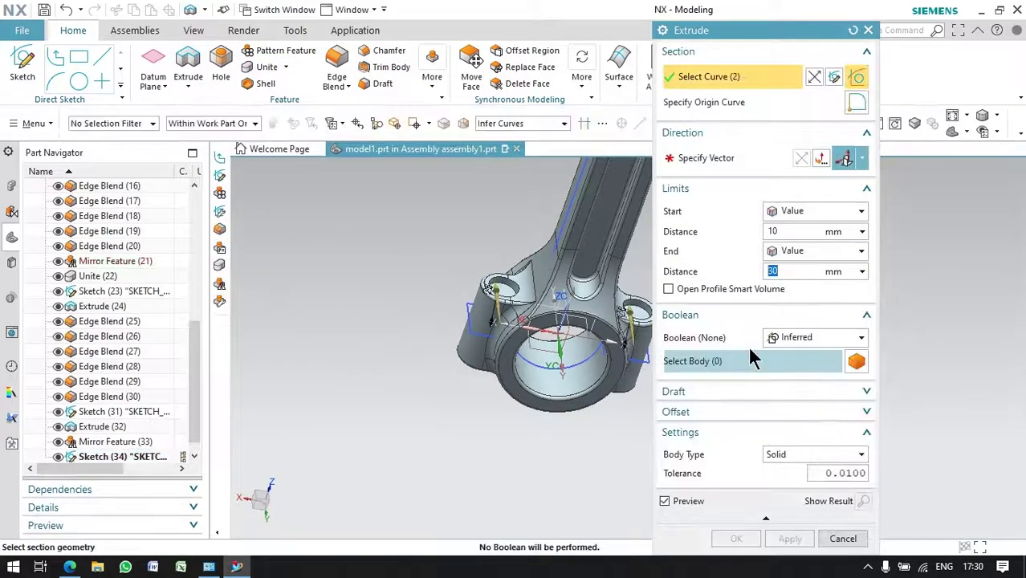
{"action": "scroll", "coordinate": [486, 273], "scroll_direction": "down", "scroll_amount": 3}
{"action": "scroll", "coordinate": [486, 273], "scroll_direction": "down", "scroll_amount": 3}
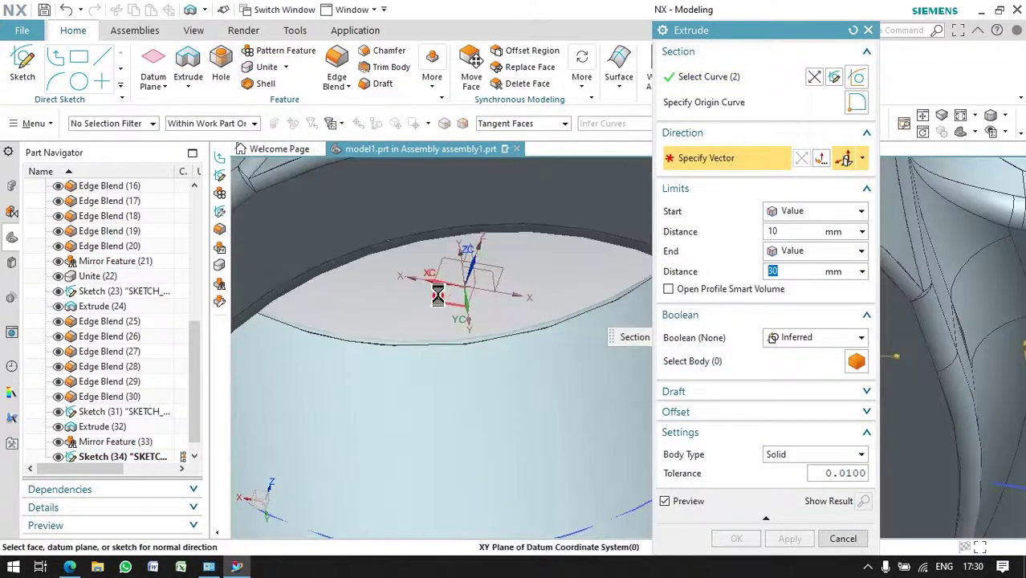
{"action": "left_click", "coordinate": [482, 277]}
{"action": "scroll", "coordinate": [482, 277], "scroll_direction": "up", "scroll_amount": 5}
{"action": "left_click", "coordinate": [861, 210]}
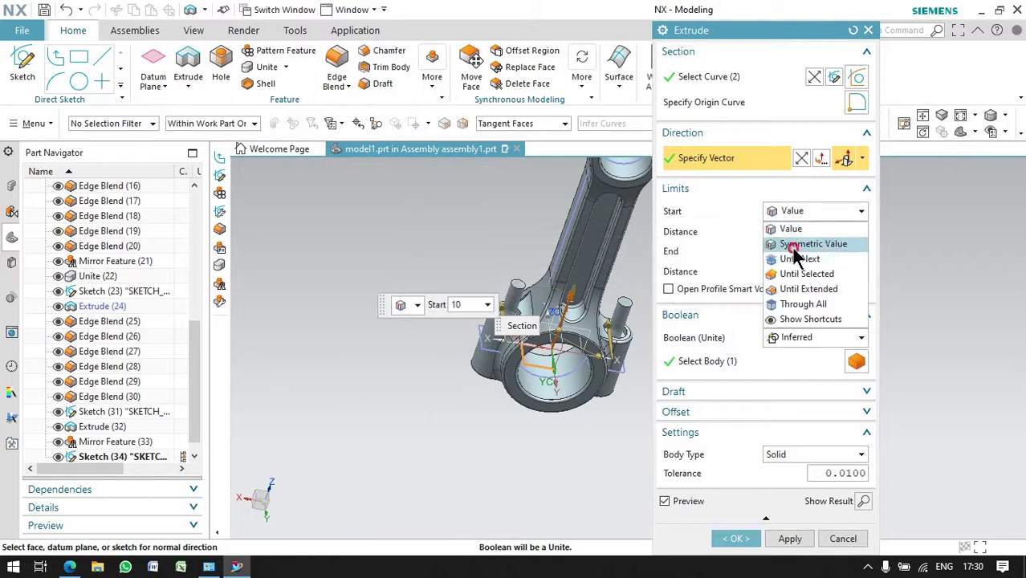
{"action": "left_click", "coordinate": [803, 244]}
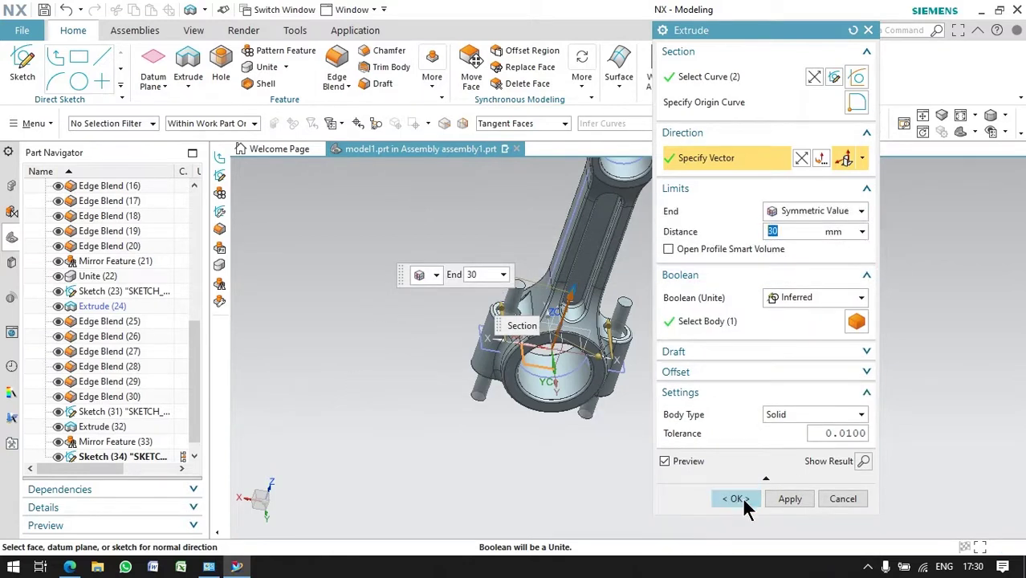
{"action": "left_click", "coordinate": [737, 499]}
Edit Extrude (35) to subtract from the rod, cutting the pin holes
{"action": "left_click", "coordinate": [124, 456]}
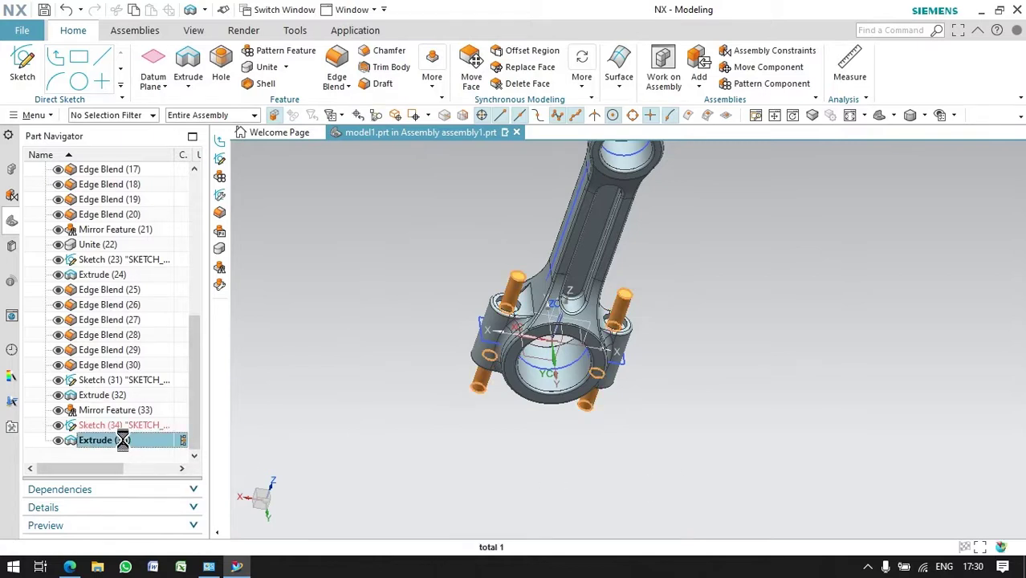
{"action": "double_click", "coordinate": [156, 439]}
{"action": "left_click", "coordinate": [808, 296]}
{"action": "left_click", "coordinate": [797, 345]}
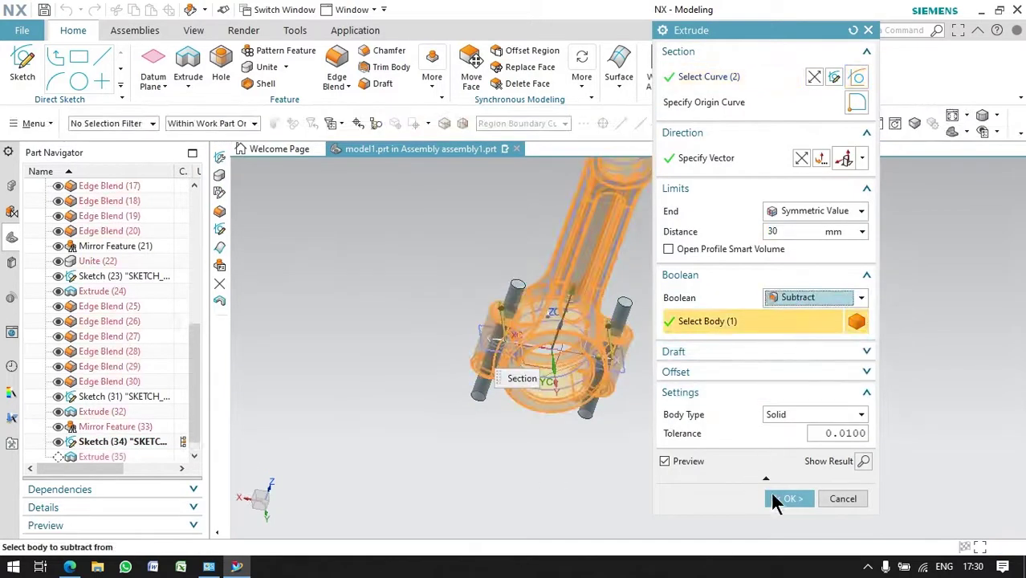
{"action": "left_click", "coordinate": [790, 498]}
{"action": "middle_click_drag", "start_coordinate": [675, 345], "coordinate": [644, 306]}
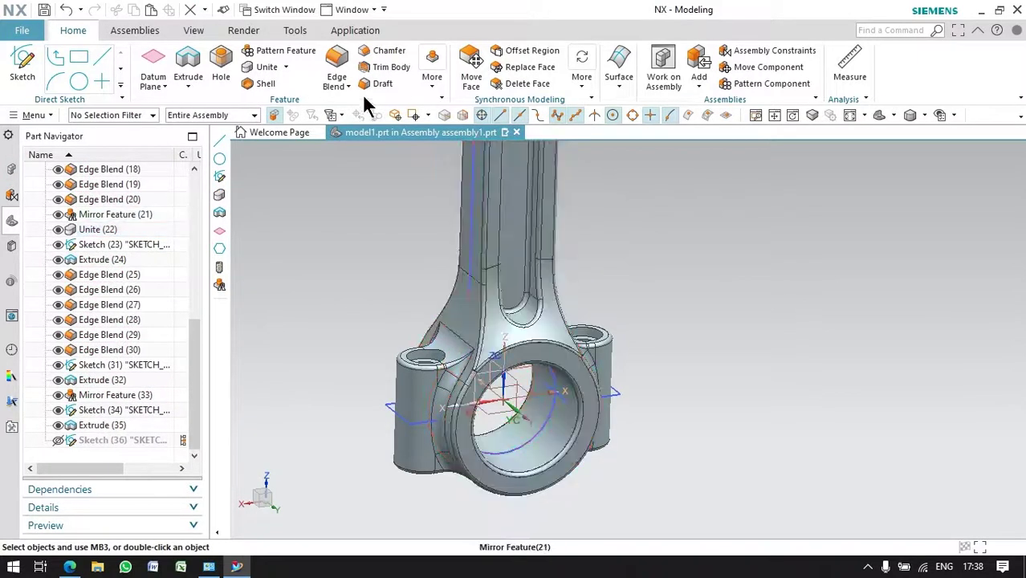
Use Split Body with the XY datum plane as tool and the connecting rod as target
{"action": "left_click", "coordinate": [433, 69]}
{"action": "left_click", "coordinate": [455, 282]}
{"action": "left_click", "coordinate": [694, 152]}
{"action": "left_click", "coordinate": [532, 419]}
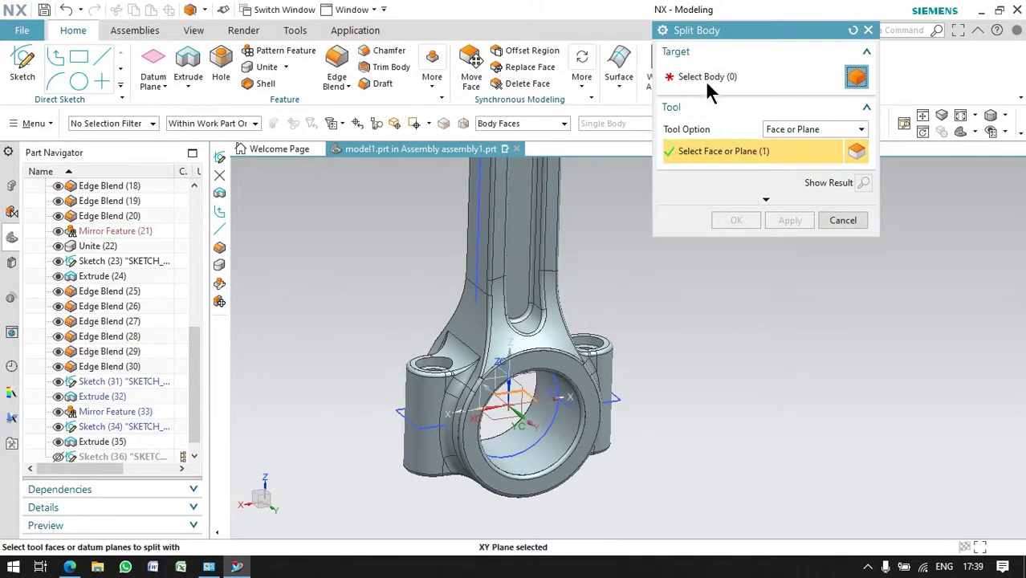
{"action": "left_click", "coordinate": [707, 78]}
{"action": "left_click", "coordinate": [530, 238]}
{"action": "left_click", "coordinate": [737, 222]}
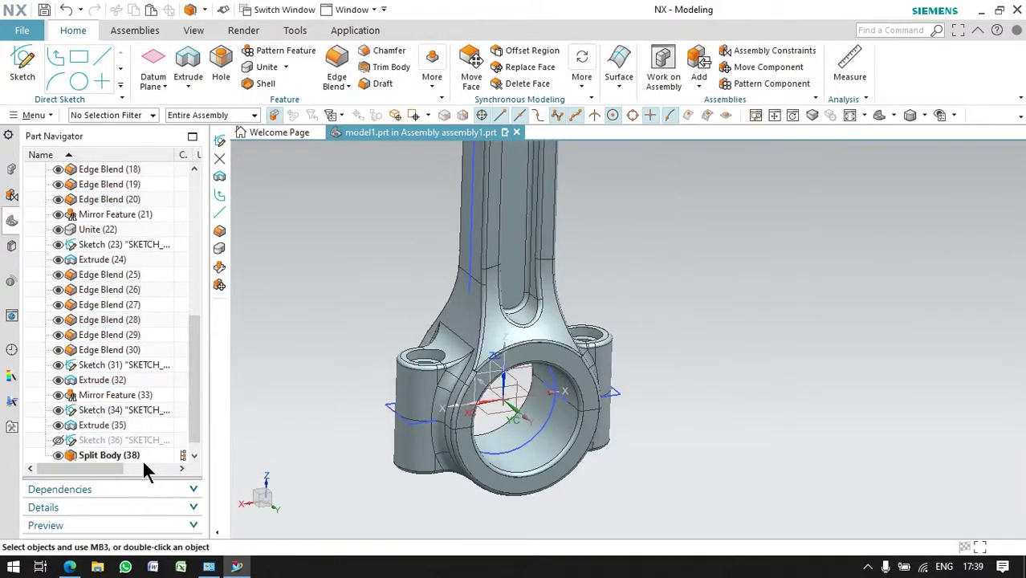
{"action": "scroll", "coordinate": [408, 440], "scroll_direction": "up", "scroll_amount": 3}
{"action": "scroll", "coordinate": [447, 414], "scroll_direction": "up", "scroll_amount": 2}
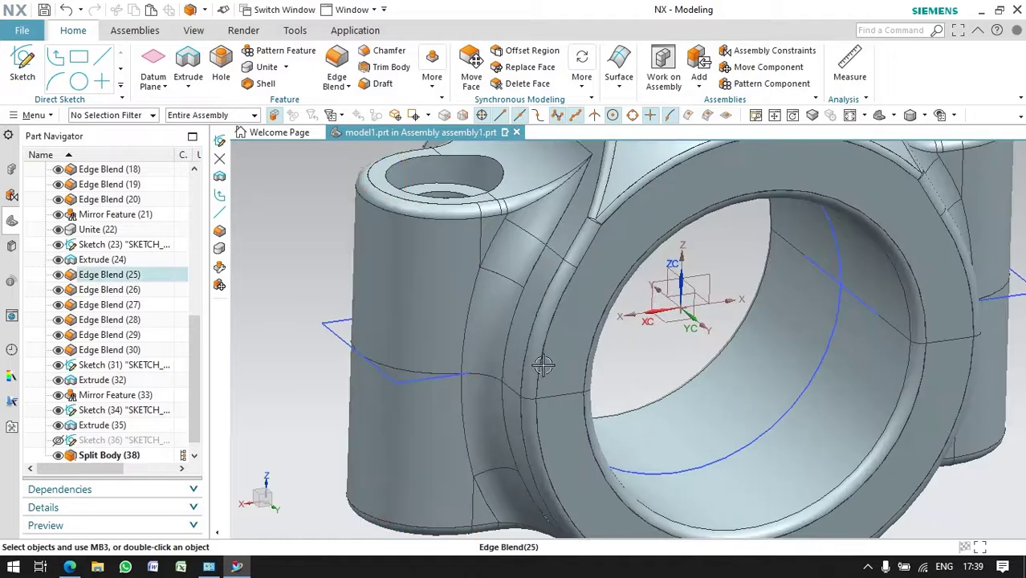
{"action": "scroll", "coordinate": [447, 414], "scroll_direction": "down", "scroll_amount": 3}
{"action": "scroll", "coordinate": [424, 363], "scroll_direction": "down", "scroll_amount": 2}
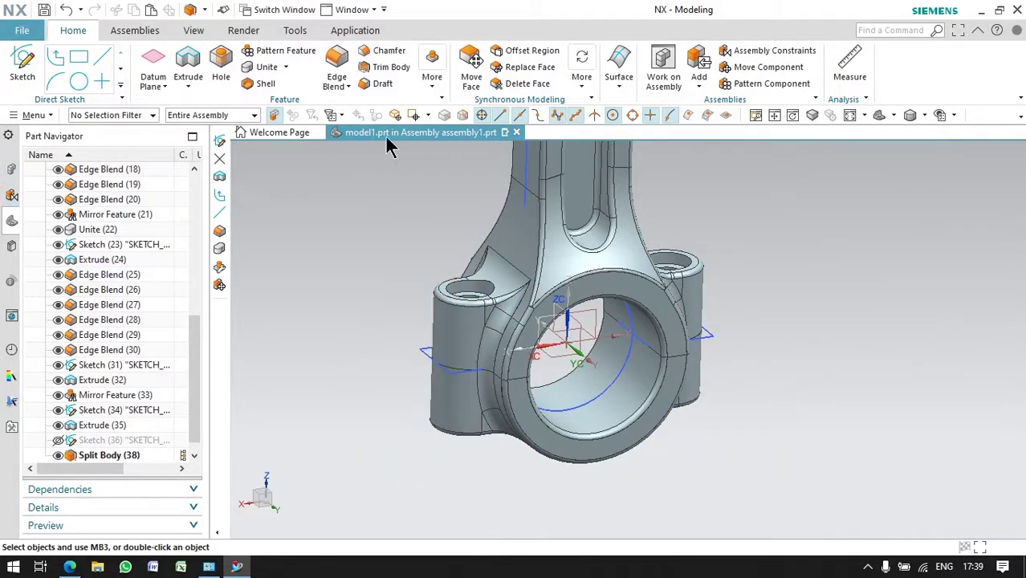
Hide the rod body, then undo the hide to restore it
{"action": "right_click", "coordinate": [510, 217]}
{"action": "left_click", "coordinate": [546, 250]}
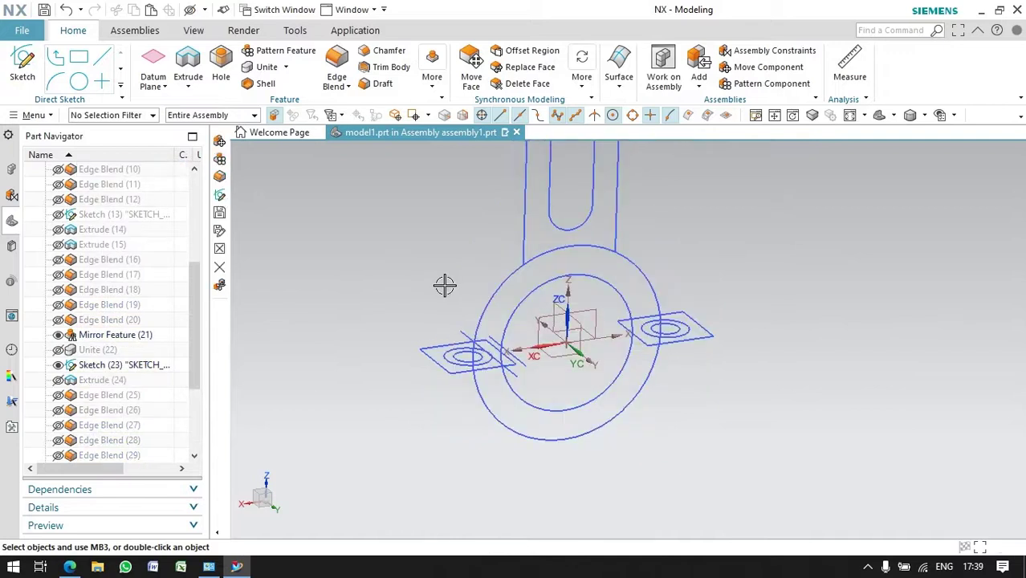
{"action": "key", "text": "ctrl+z"}
{"action": "left_click", "coordinate": [433, 86]}
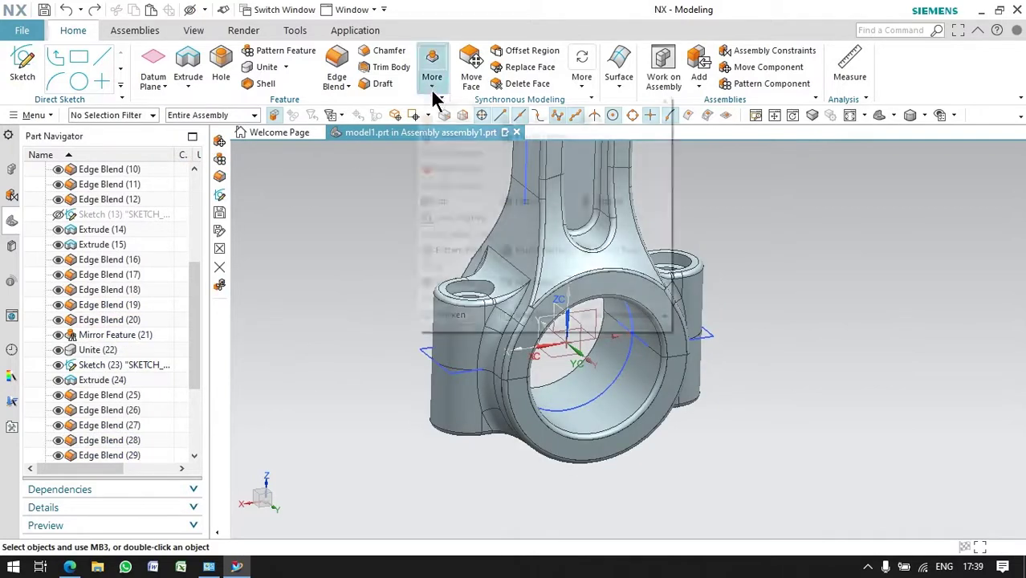
{"action": "left_click", "coordinate": [308, 277]}
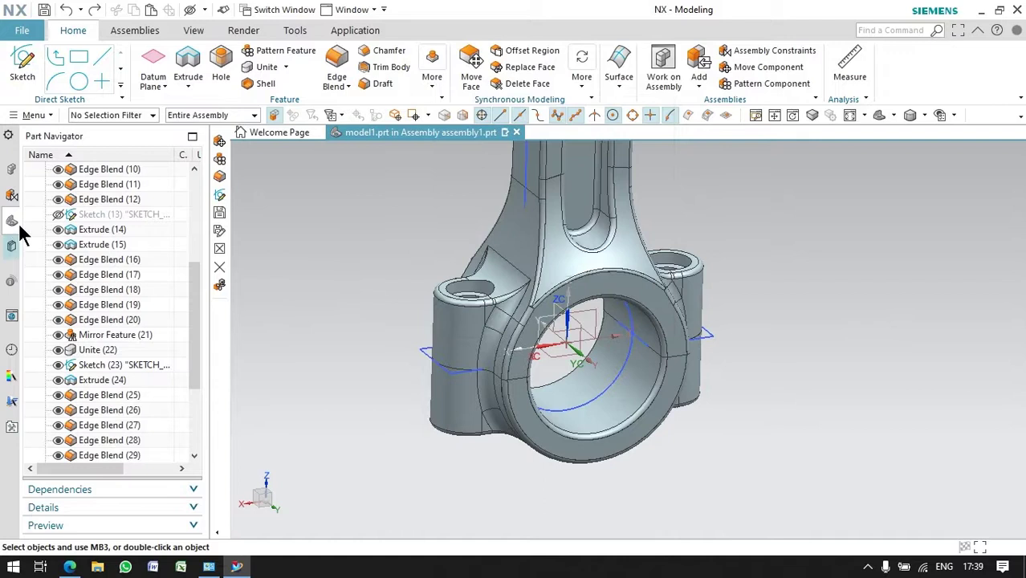
Show the Assembly Navigator with crankshaft, connectingrod and model1, select Component Patterns, and open Assemblies
{"action": "left_click", "coordinate": [11, 195]}
{"action": "left_click", "coordinate": [12, 169]}
{"action": "left_click", "coordinate": [109, 244]}
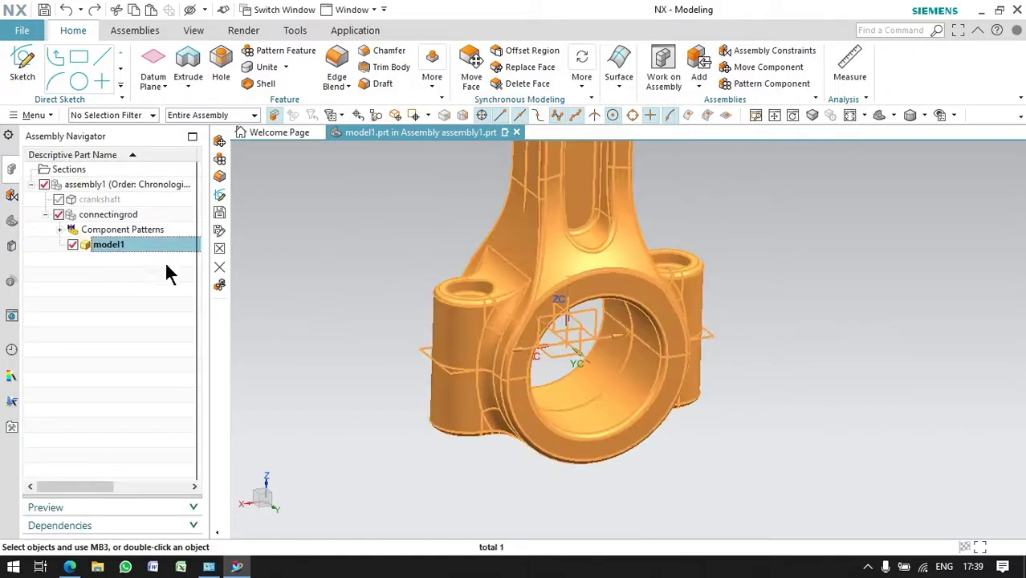
{"action": "middle_click_drag", "start_coordinate": [322, 361], "coordinate": [323, 293]}
{"action": "right_click", "coordinate": [381, 356]}
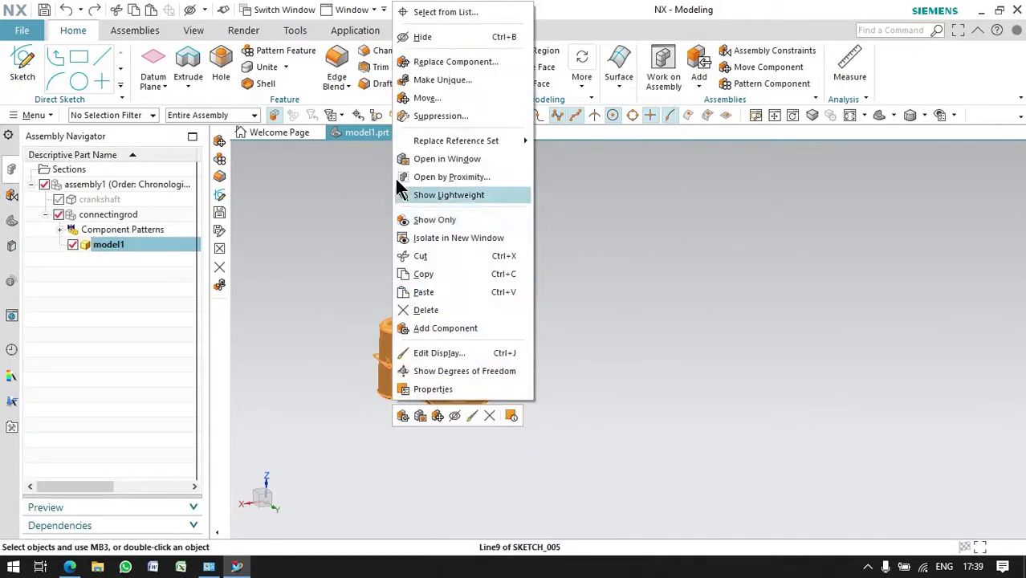
{"action": "left_click", "coordinate": [481, 192]}
{"action": "left_click", "coordinate": [121, 229]}
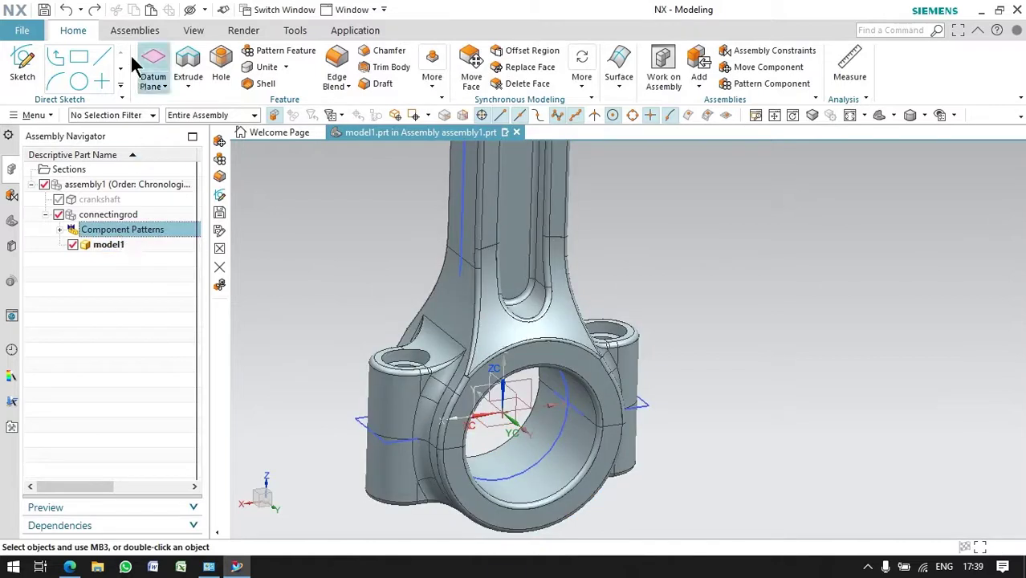
{"action": "left_click", "coordinate": [135, 30]}
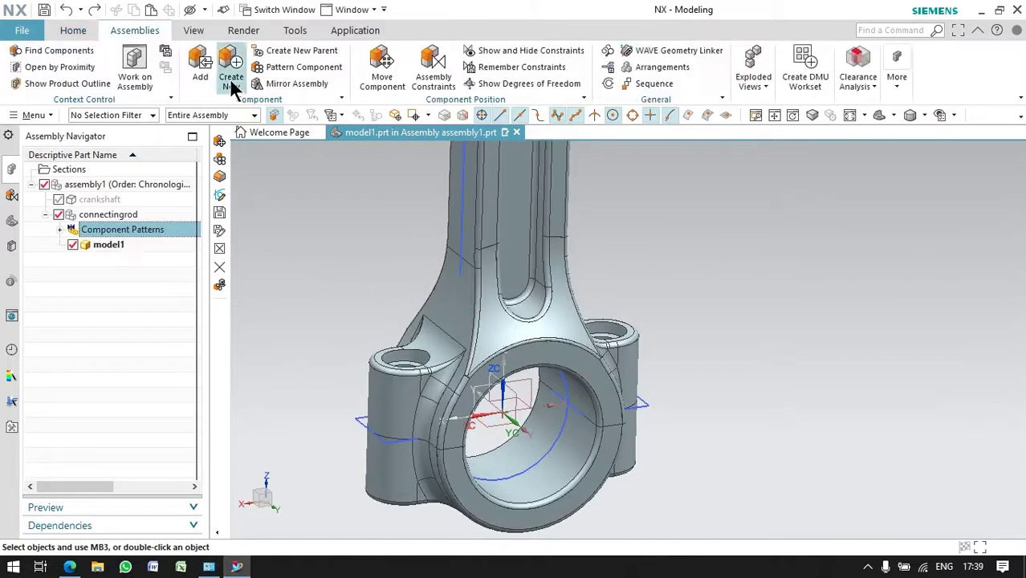
Make connectingrod the work part, create model2.prt under it, and set model2 as work part
{"action": "double_click", "coordinate": [108, 214]}
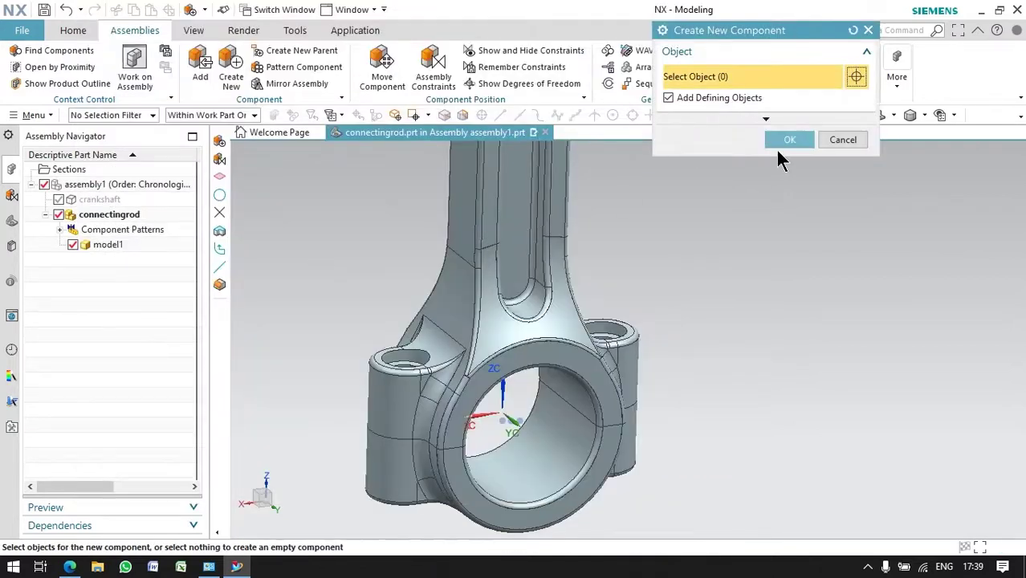
{"action": "left_click", "coordinate": [781, 144]}
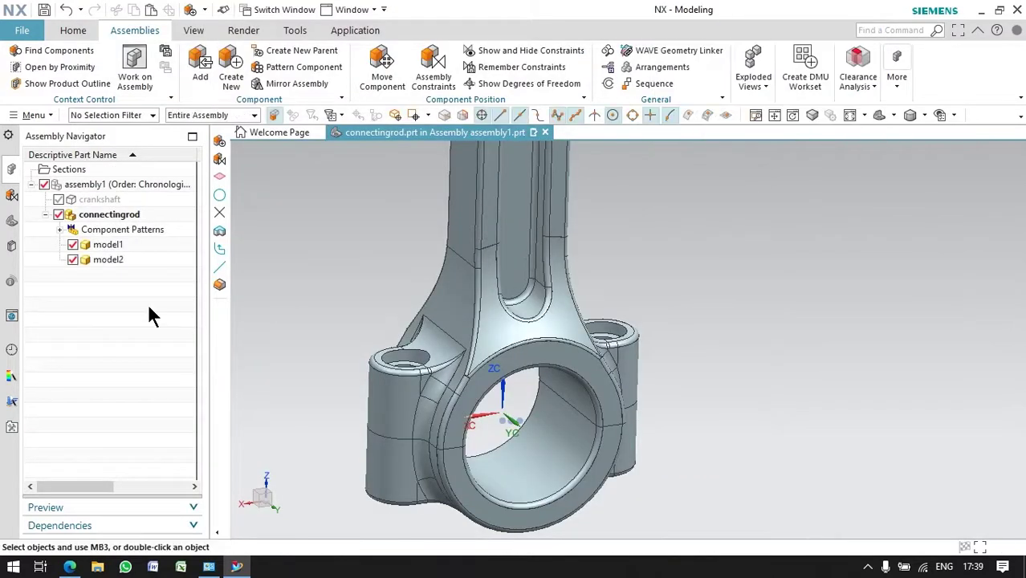
{"action": "right_click", "coordinate": [109, 259]}
{"action": "left_click", "coordinate": [88, 205]}
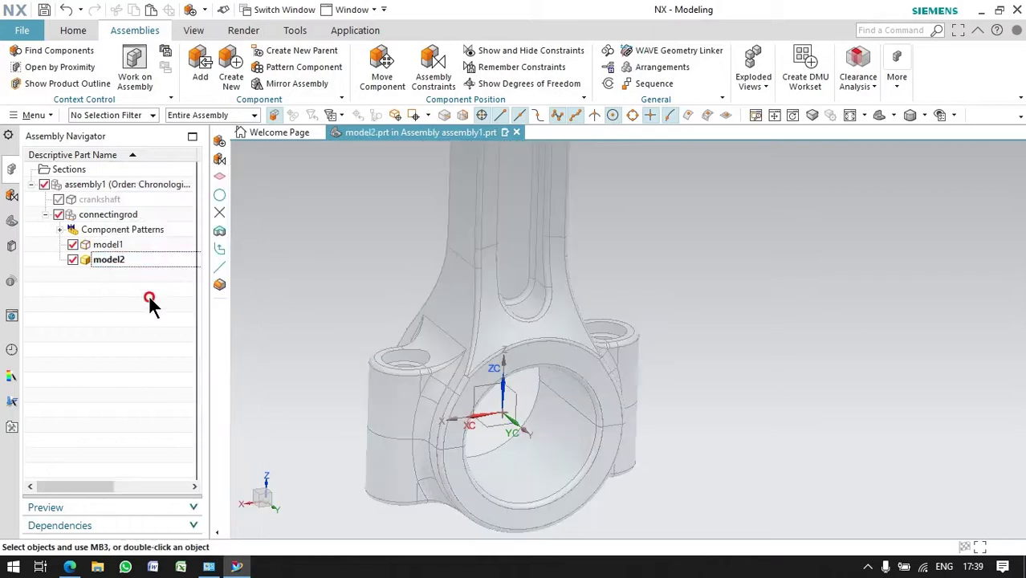
{"action": "left_click", "coordinate": [73, 30]}
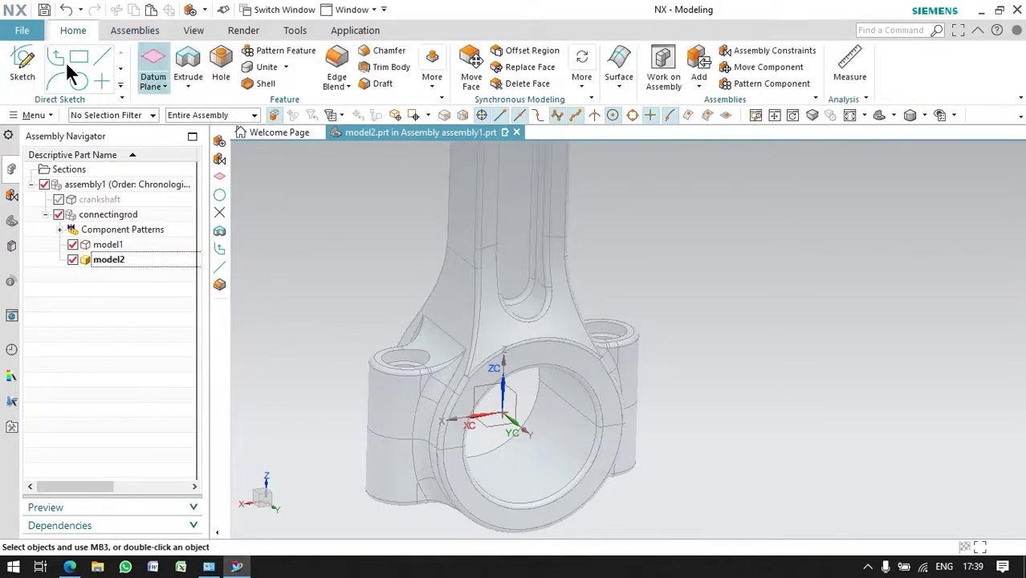
Start a model2 sketch on the rod's top plane and begin a circle with Diameter parameter input
{"action": "left_click", "coordinate": [23, 64]}
{"action": "scroll", "coordinate": [402, 361], "scroll_direction": "up", "scroll_amount": 3}
{"action": "scroll", "coordinate": [518, 276], "scroll_direction": "up", "scroll_amount": 2}
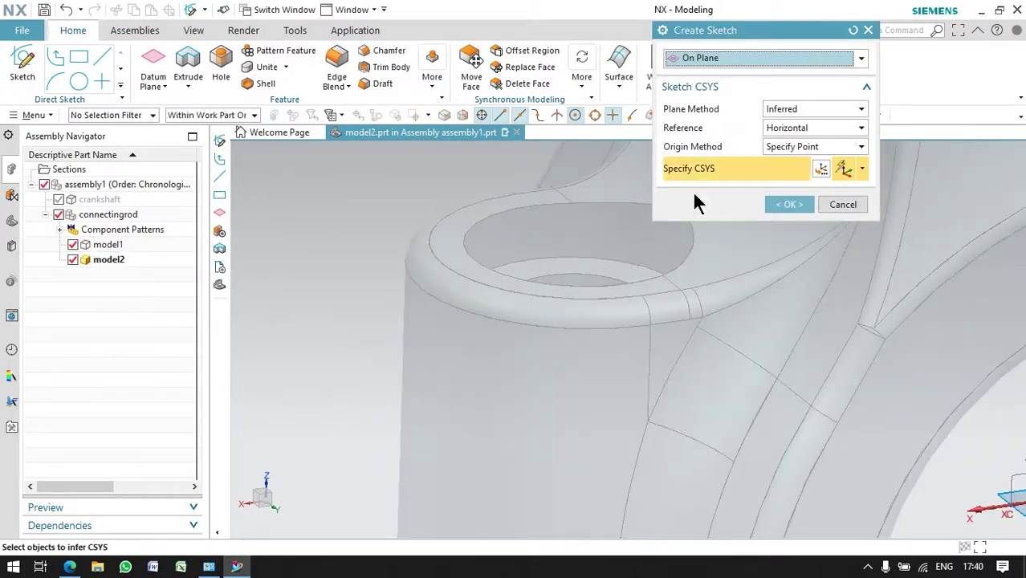
{"action": "left_click", "coordinate": [791, 206]}
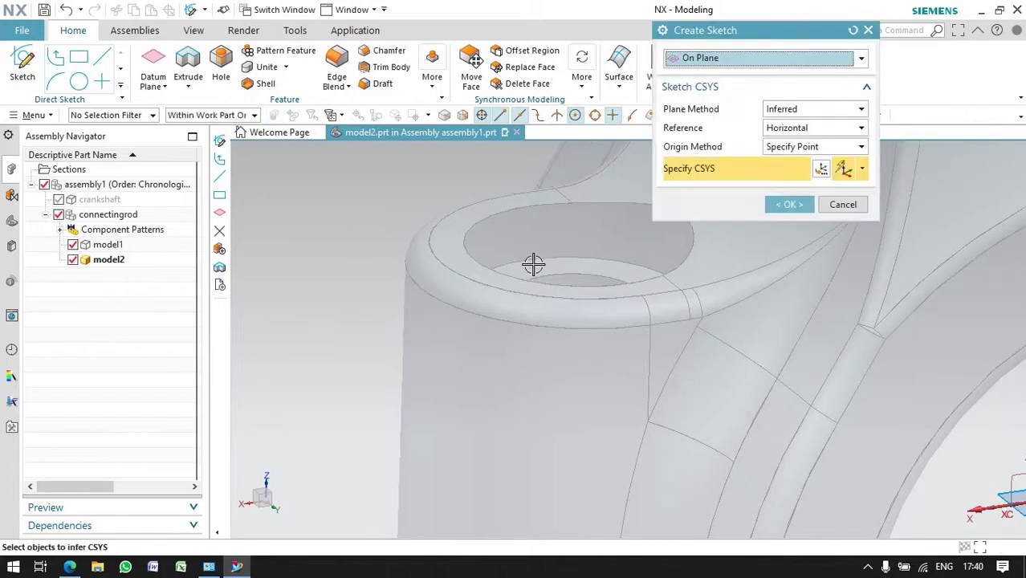
{"action": "scroll", "coordinate": [383, 300], "scroll_direction": "down", "scroll_amount": 2}
{"action": "scroll", "coordinate": [383, 300], "scroll_direction": "down", "scroll_amount": 1}
{"action": "left_click", "coordinate": [790, 205]}
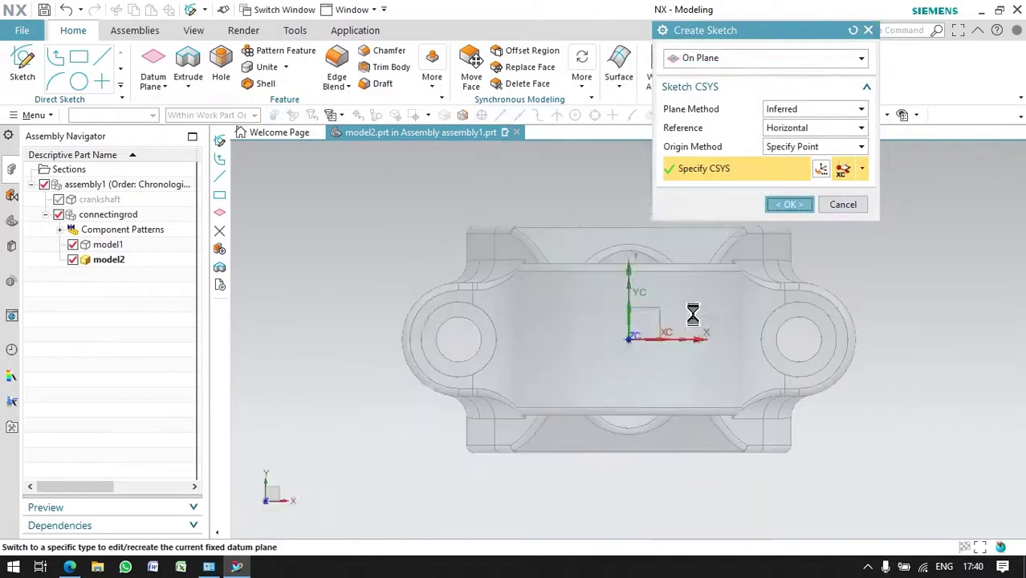
{"action": "left_click", "coordinate": [181, 58]}
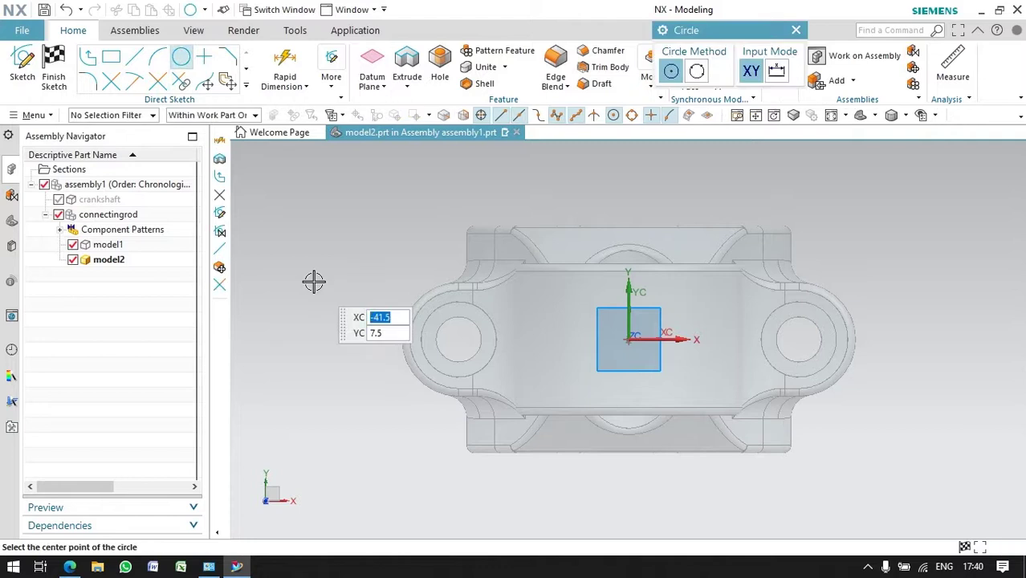
{"action": "left_click", "coordinate": [777, 70]}
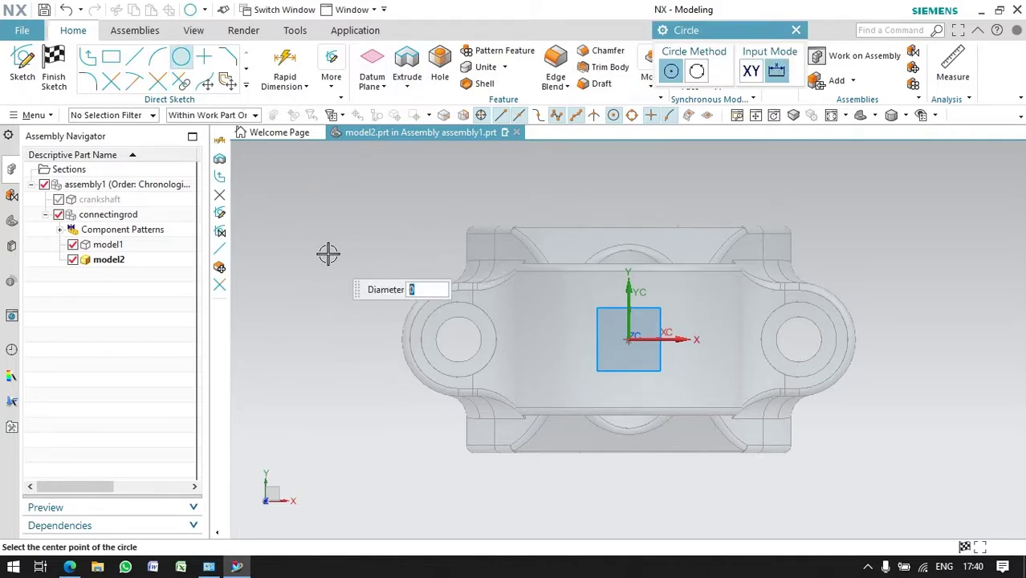
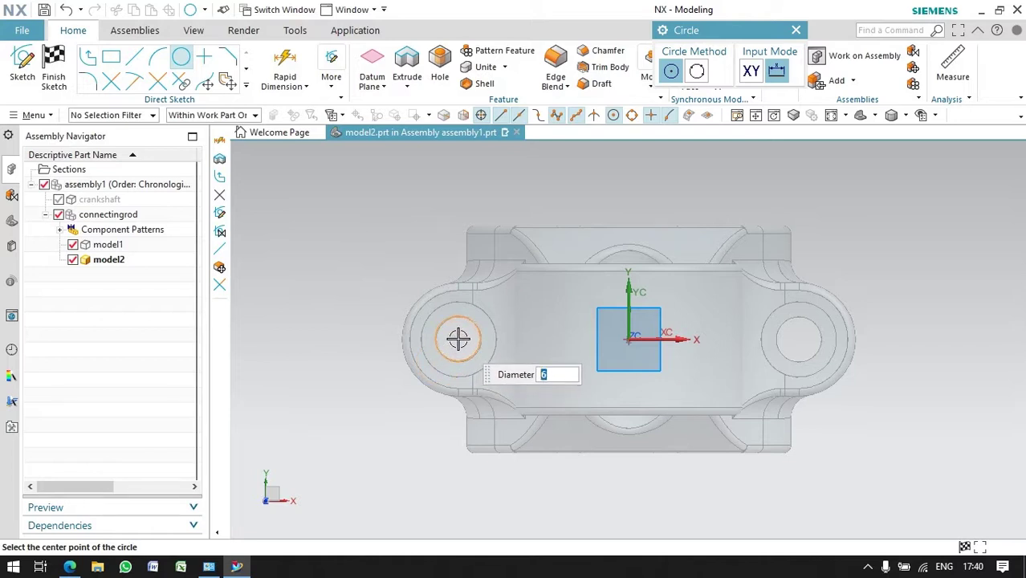
Draw a 6 mm circle in the left boss and dimension it 22.5 from centre
{"action": "left_click", "coordinate": [458, 339]}
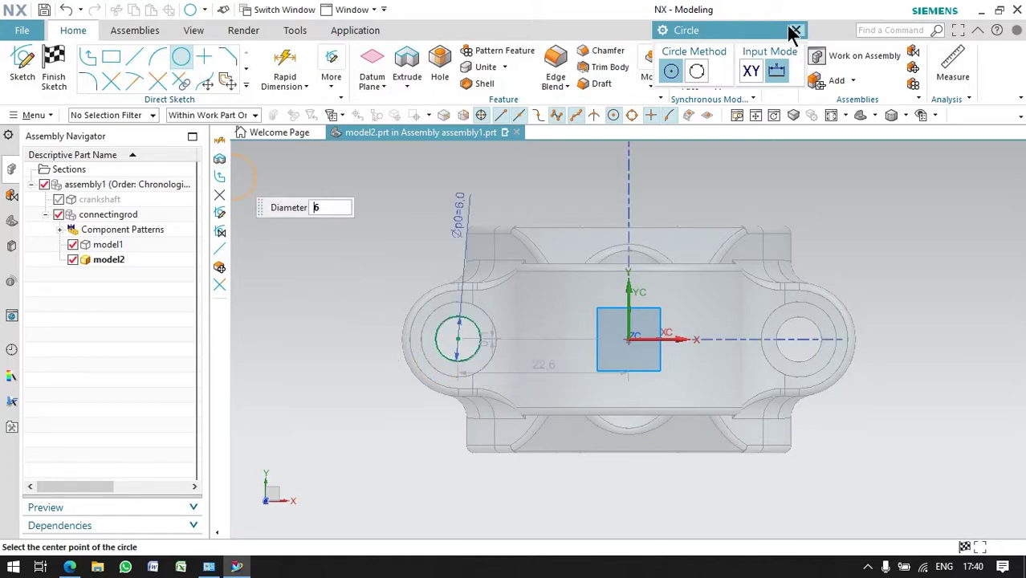
{"action": "key", "text": "Escape"}
{"action": "key", "text": "d"}
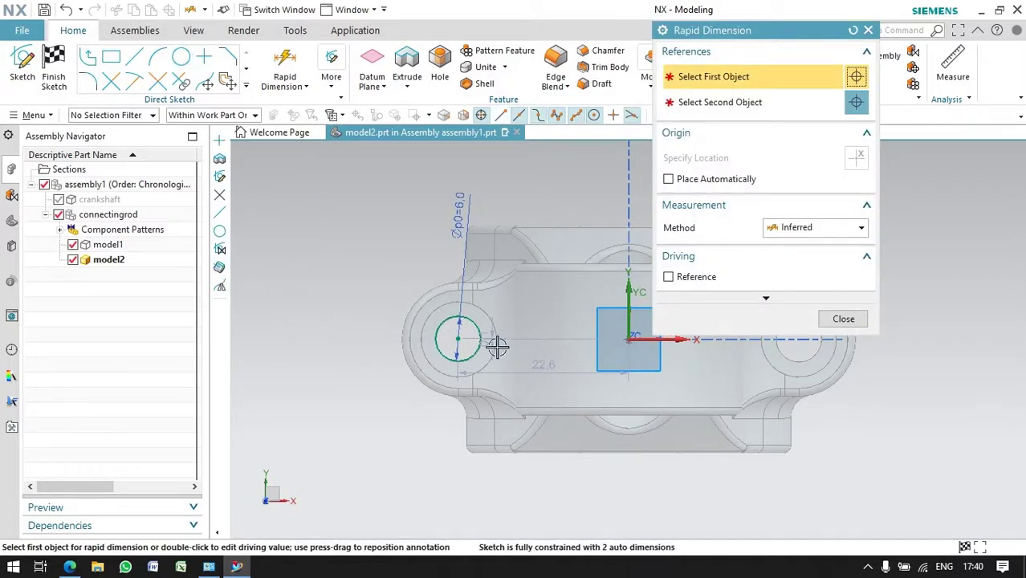
{"action": "left_click", "coordinate": [829, 324]}
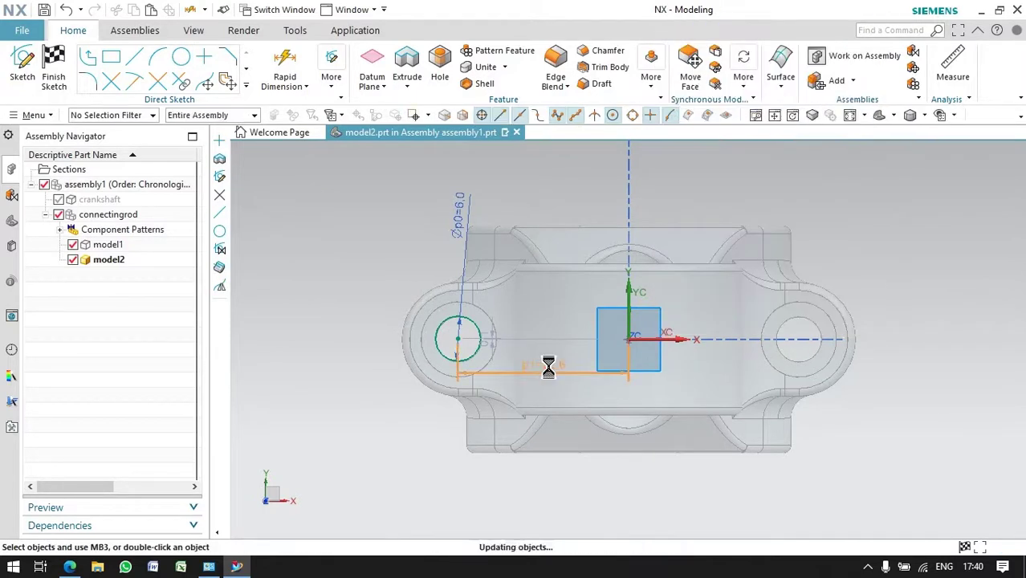
{"action": "left_click", "coordinate": [843, 455]}
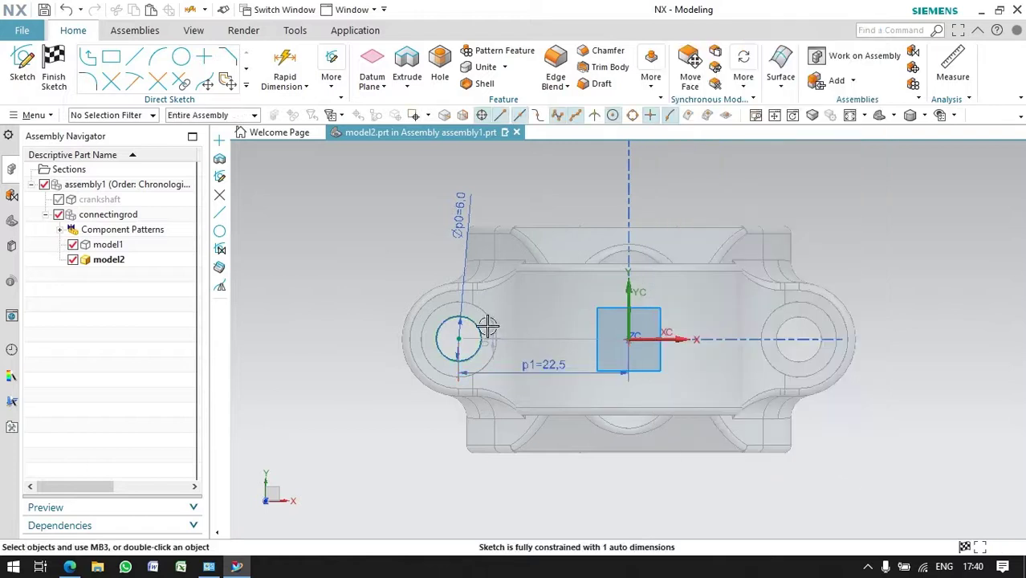
{"action": "left_click", "coordinate": [488, 330]}
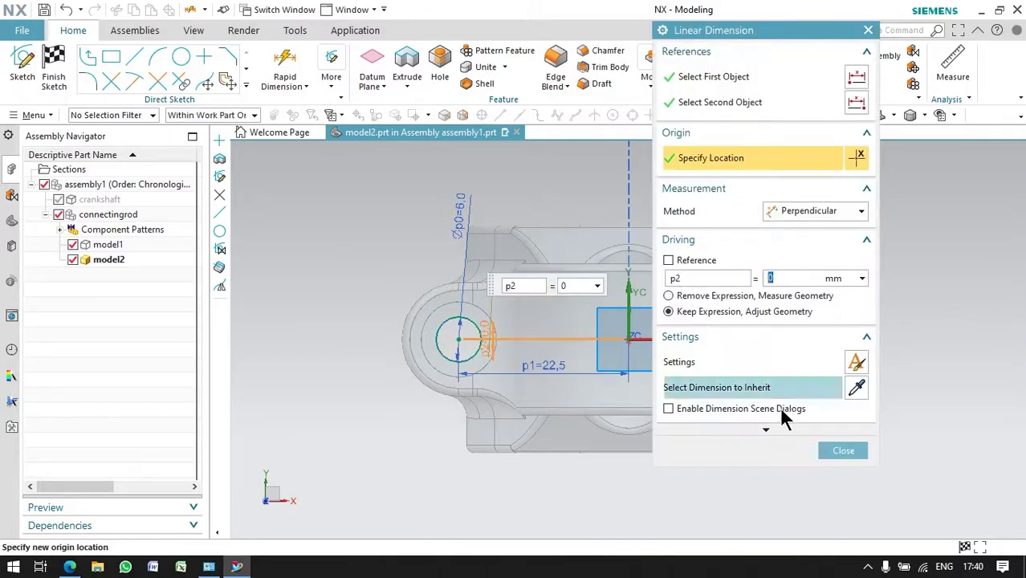
{"action": "left_click", "coordinate": [841, 453]}
{"action": "left_click_drag", "start_coordinate": [325, 230], "coordinate": [497, 412]}
{"action": "key", "text": "Escape"}
Mirror the circle about the vertical axis into the right boss and finish the sketch
{"action": "left_click", "coordinate": [335, 86]}
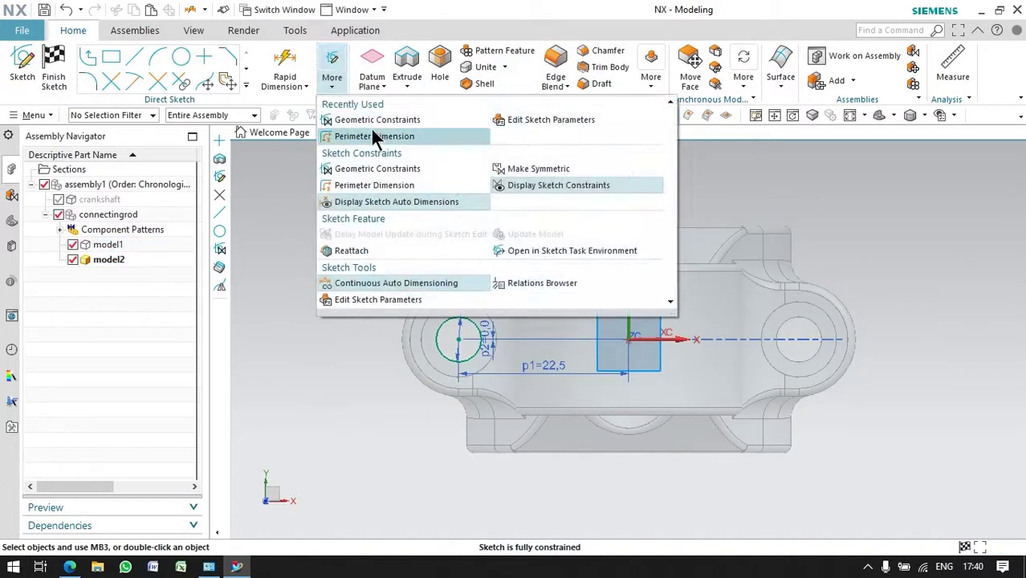
{"action": "left_click", "coordinate": [298, 84]}
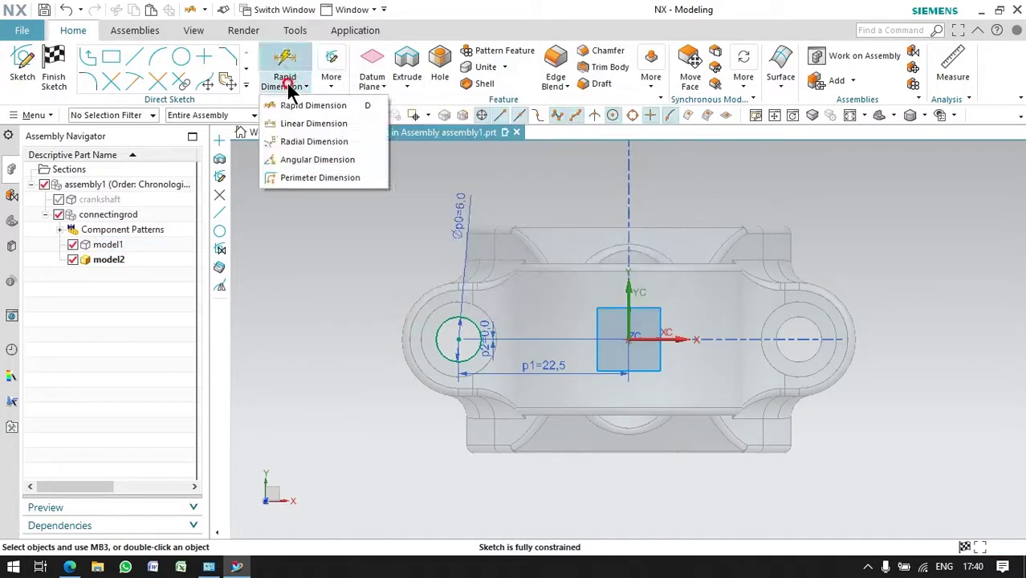
{"action": "left_click", "coordinate": [247, 85]}
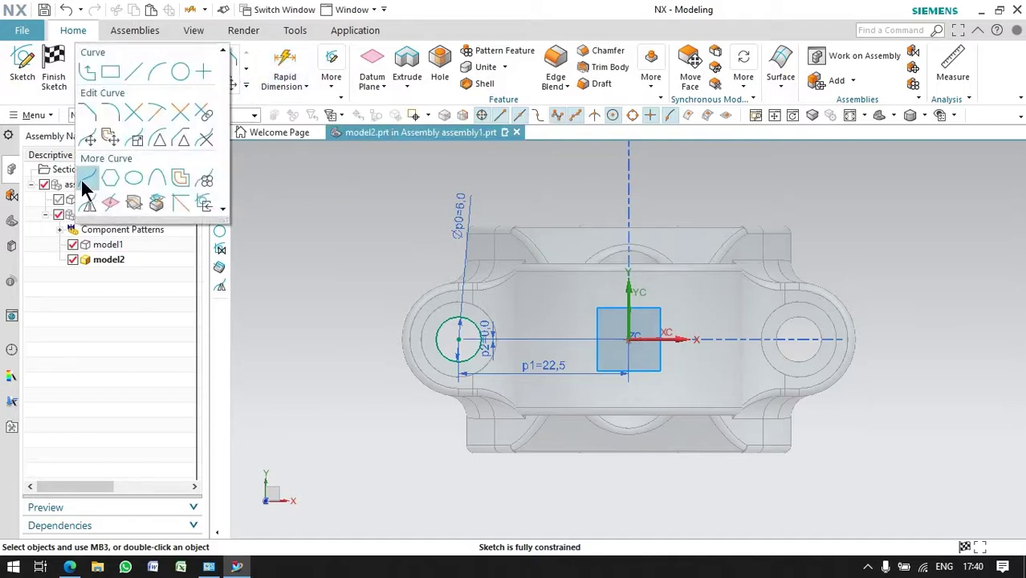
{"action": "left_click", "coordinate": [86, 177]}
{"action": "left_click", "coordinate": [723, 133]}
{"action": "left_click", "coordinate": [628, 312]}
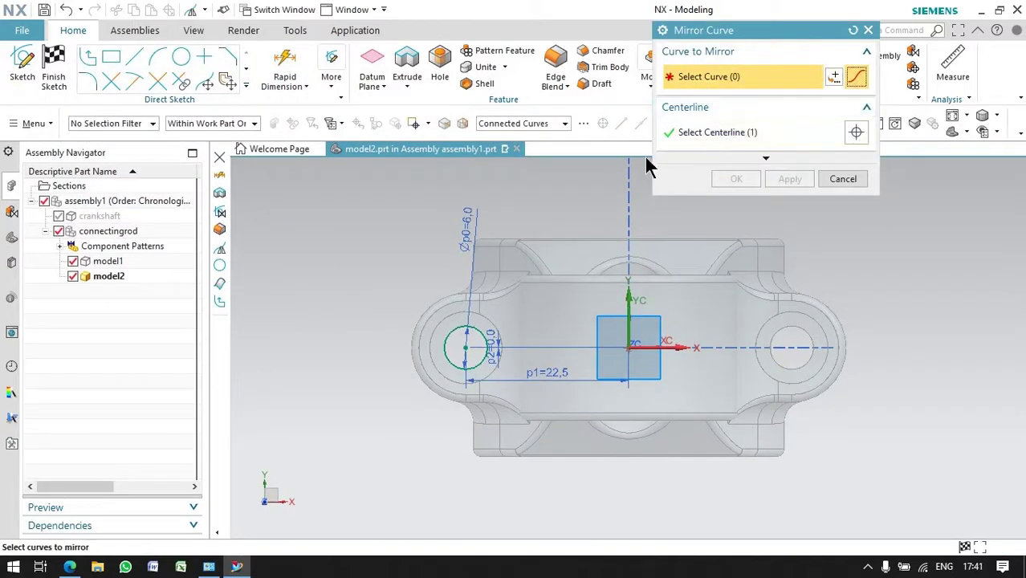
{"action": "left_click", "coordinate": [480, 329]}
{"action": "left_click", "coordinate": [737, 178]}
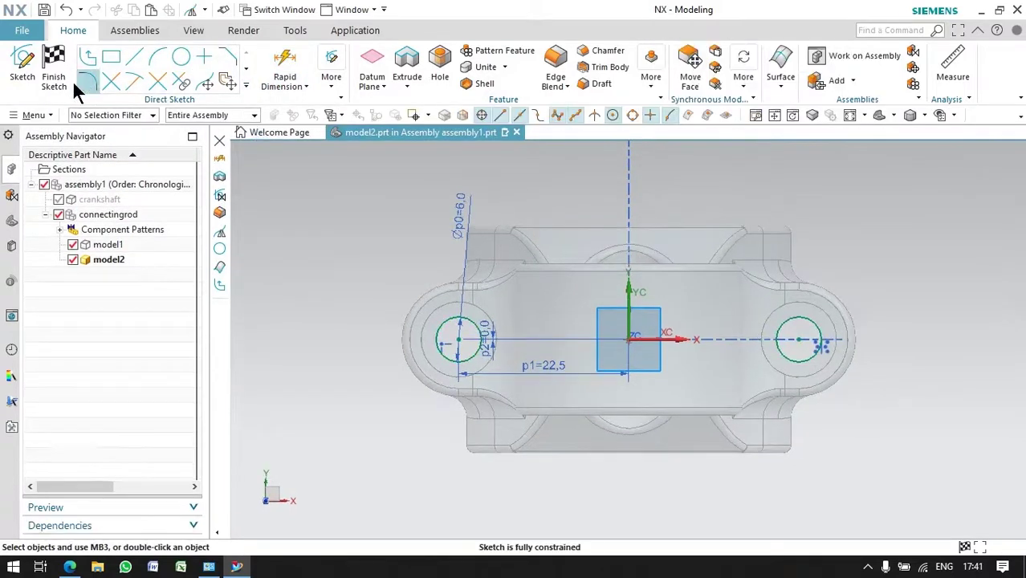
{"action": "left_click", "coordinate": [53, 64]}
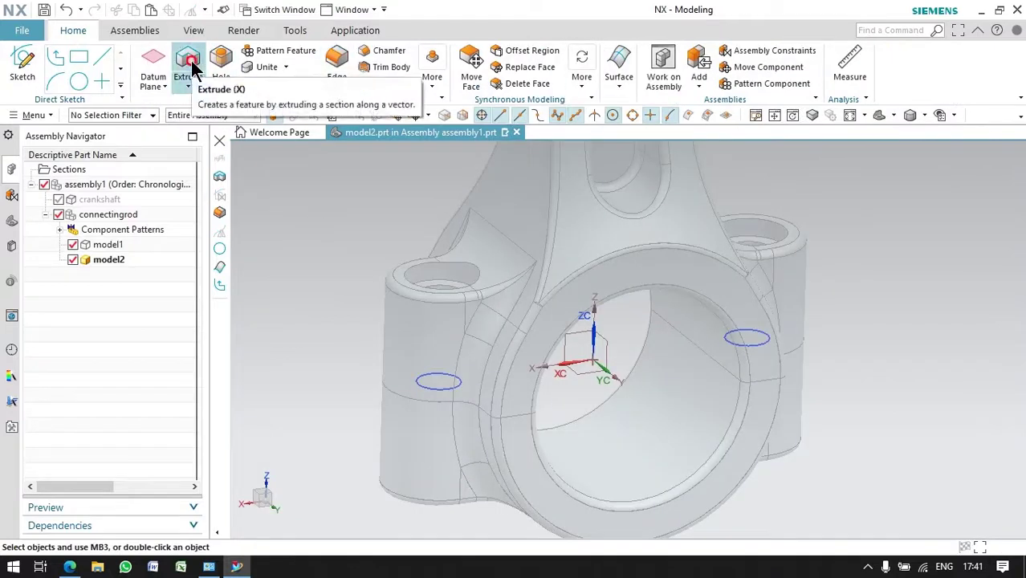
Extrude both 6 mm circles symmetrically 15 mm into pins through the cap bosses
{"action": "left_click", "coordinate": [187, 61]}
{"action": "middle_click_drag", "start_coordinate": [352, 355], "coordinate": [374, 348]}
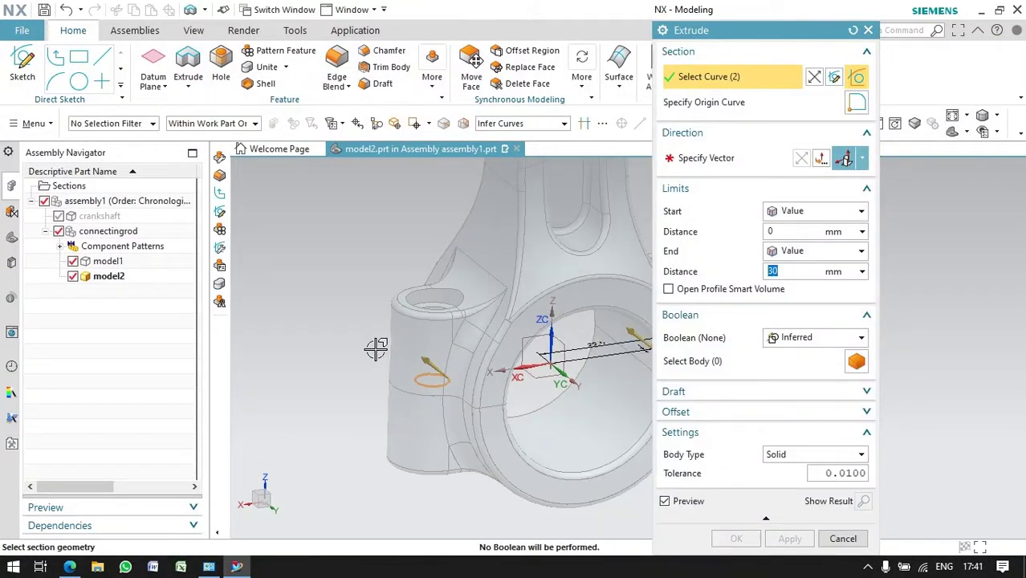
{"action": "middle_click", "coordinate": [373, 348]}
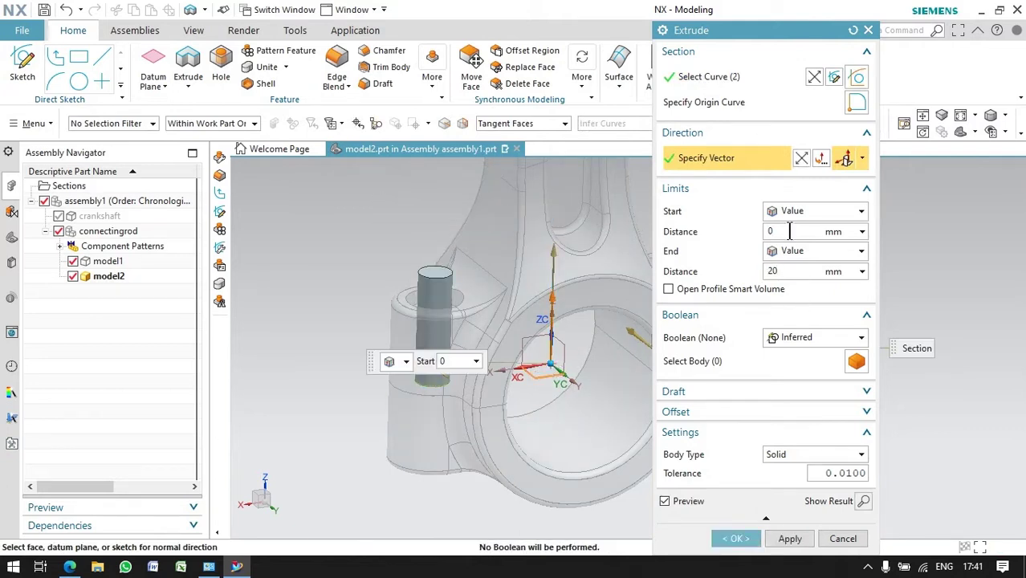
{"action": "left_click", "coordinate": [790, 271]}
{"action": "left_click", "coordinate": [800, 212]}
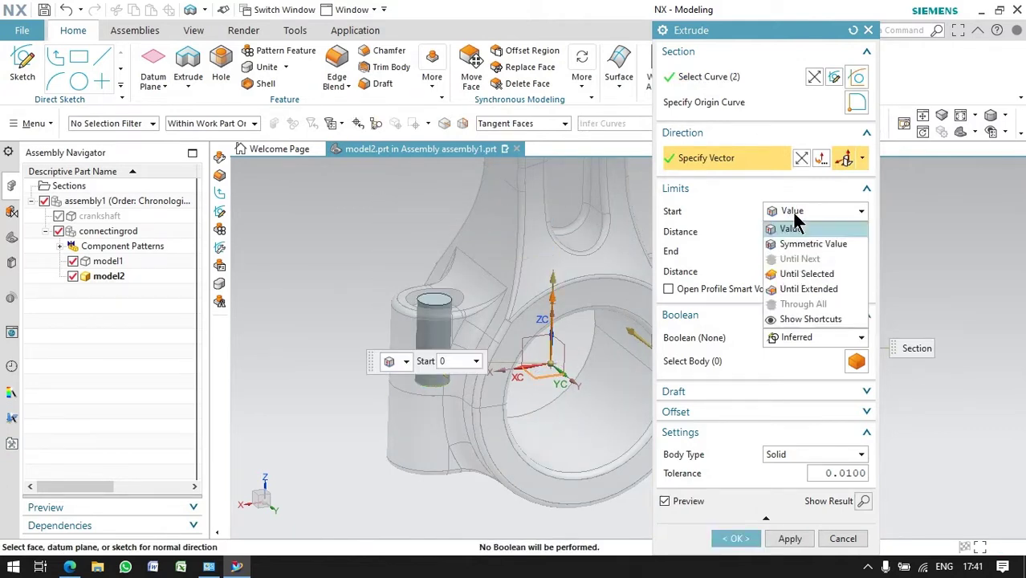
{"action": "left_click", "coordinate": [799, 239]}
{"action": "left_click", "coordinate": [743, 501]}
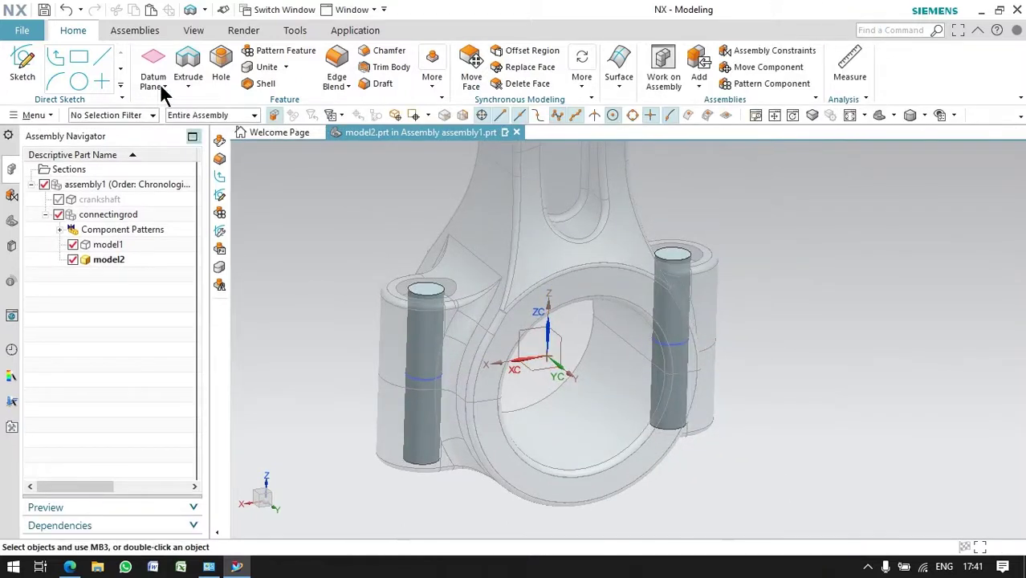
Sketch 10 mm circles on the top faces of both pins
{"action": "left_click", "coordinate": [19, 64]}
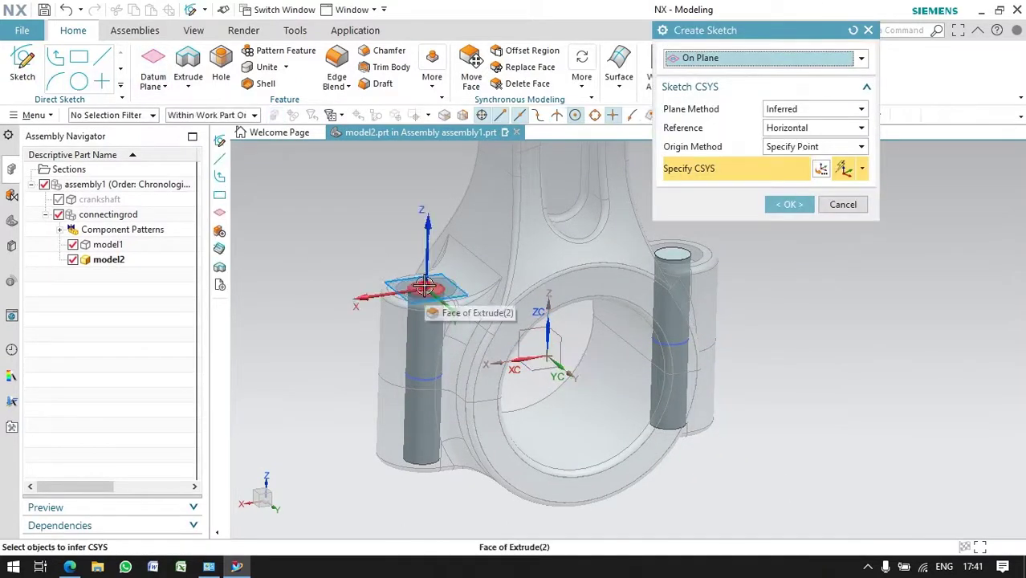
{"action": "left_click", "coordinate": [424, 289]}
{"action": "left_click", "coordinate": [785, 202]}
{"action": "key", "text": "o"}
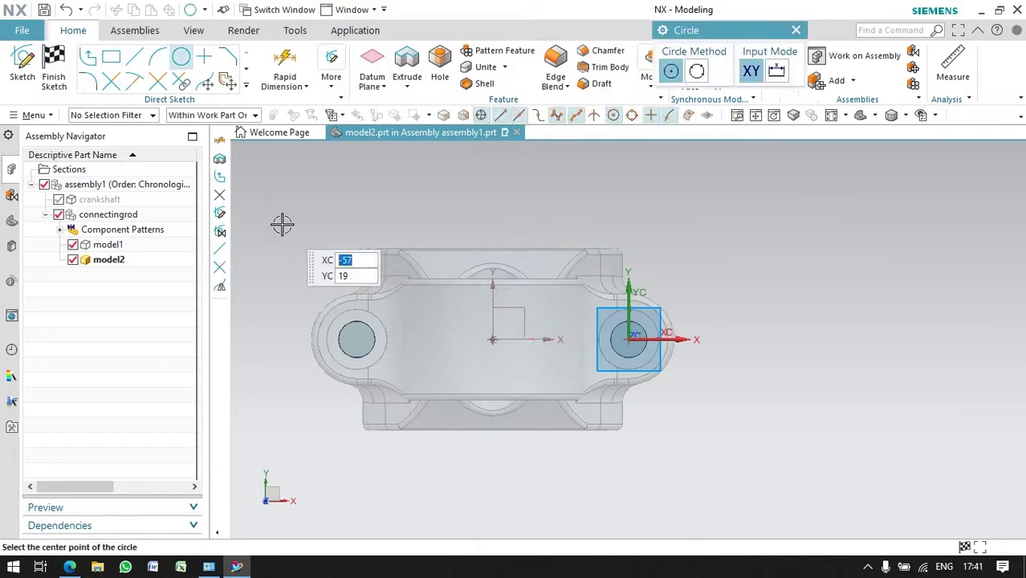
{"action": "left_click", "coordinate": [777, 74]}
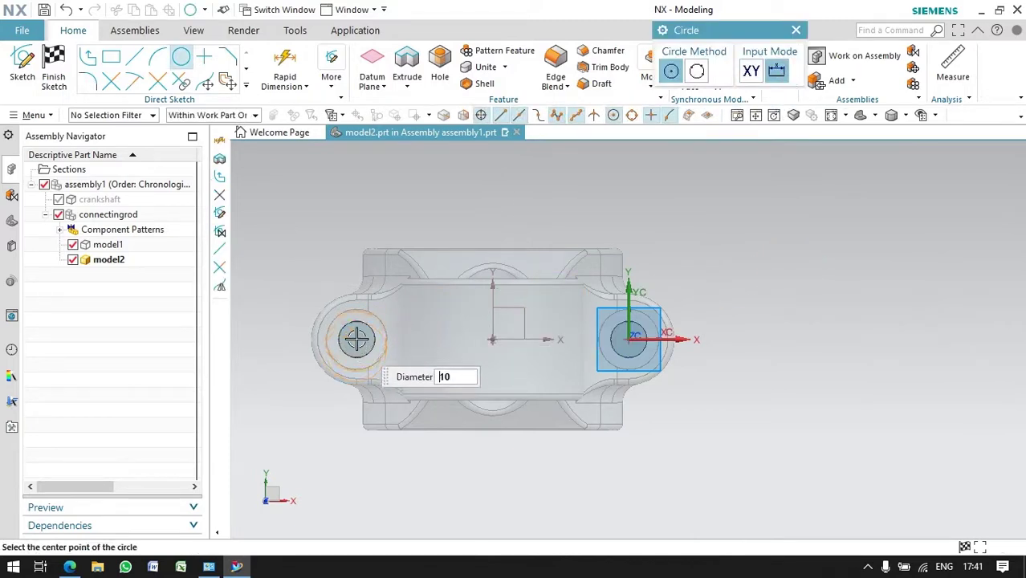
{"action": "left_click", "coordinate": [356, 341]}
{"action": "left_click", "coordinate": [629, 339]}
{"action": "key", "text": "ctrl+q"}
Extrude the two 10 mm head circles 2.5 mm into bolt-head discs
{"action": "left_click", "coordinate": [187, 64]}
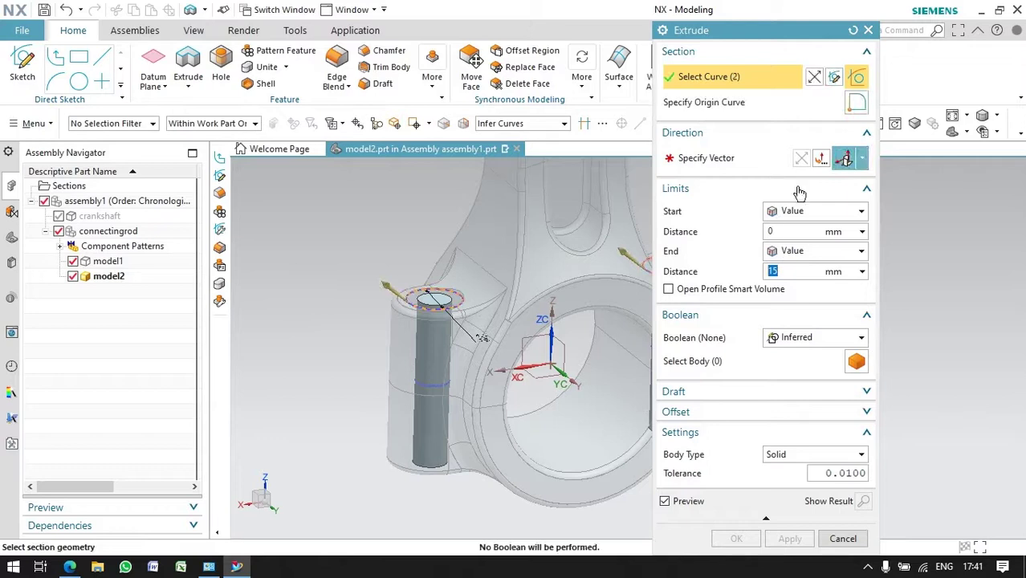
{"action": "left_click", "coordinate": [727, 159]}
{"action": "left_click", "coordinate": [539, 372]}
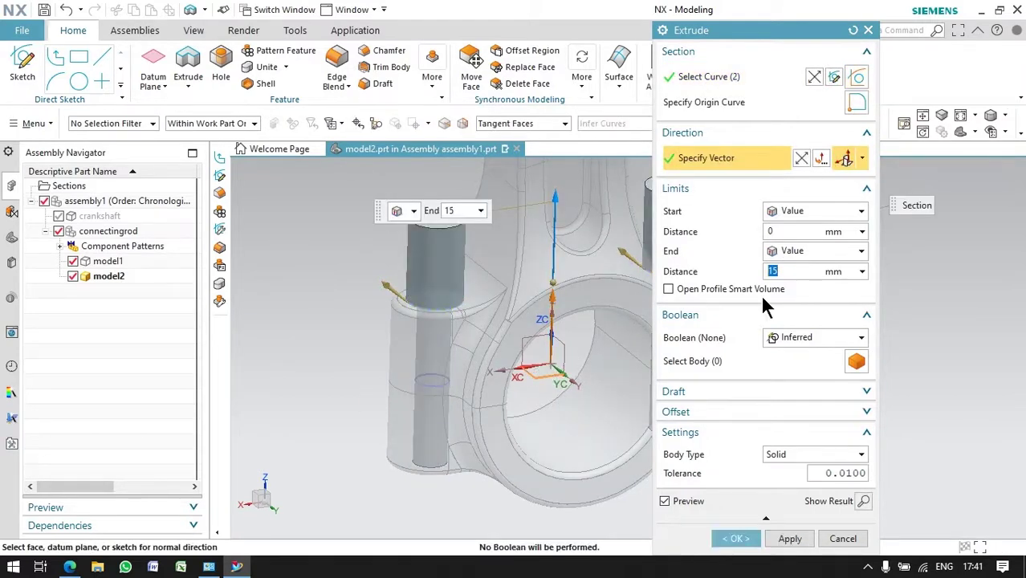
{"action": "type", "text": "2.5"}
{"action": "left_click", "coordinate": [804, 156]}
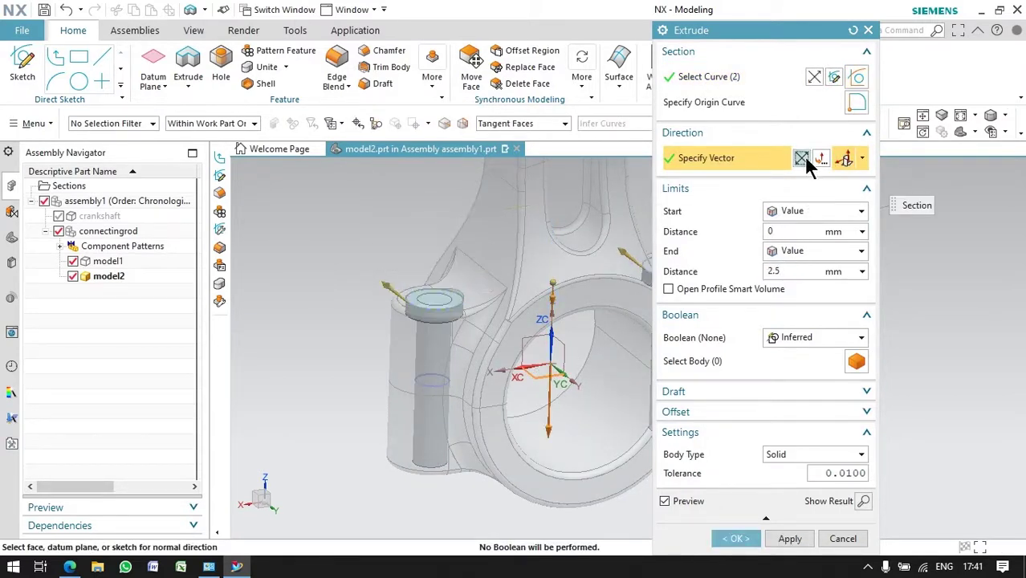
{"action": "left_click", "coordinate": [732, 538]}
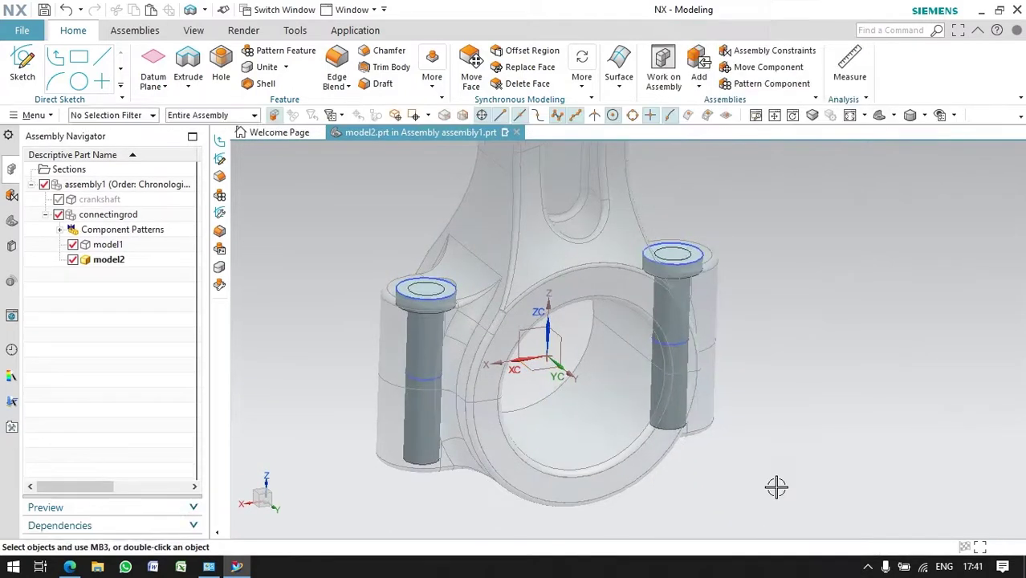
Unite the left pin and then the right pin with their head discs
{"action": "left_click", "coordinate": [268, 67]}
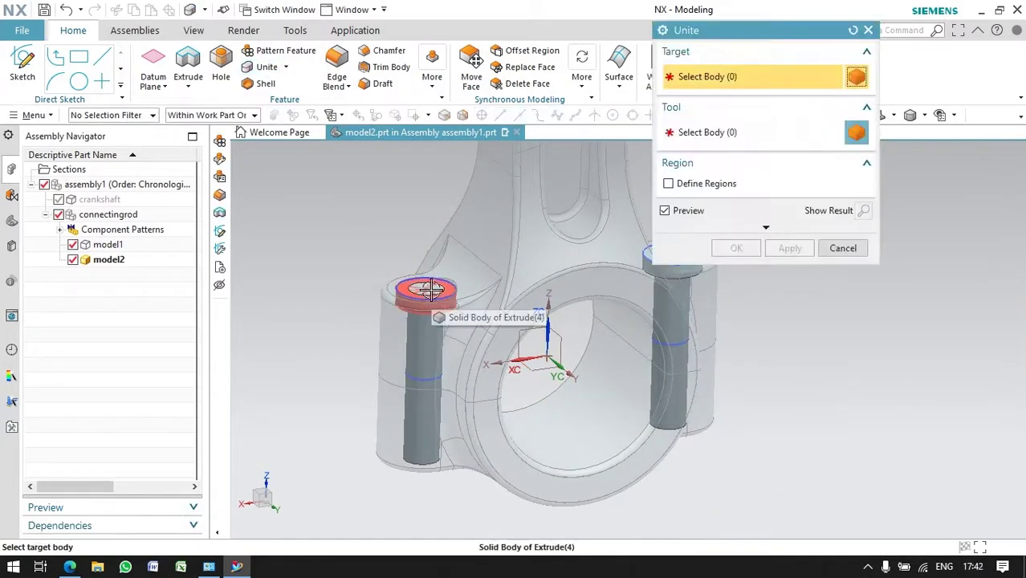
{"action": "left_click", "coordinate": [422, 443]}
{"action": "left_click", "coordinate": [676, 289]}
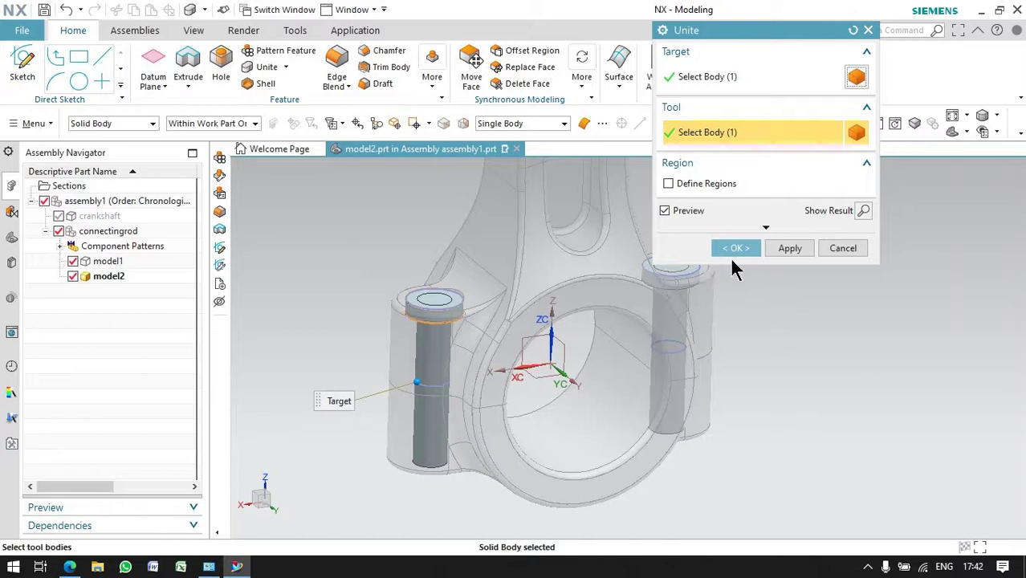
{"action": "left_click", "coordinate": [734, 249]}
{"action": "left_click", "coordinate": [255, 70]}
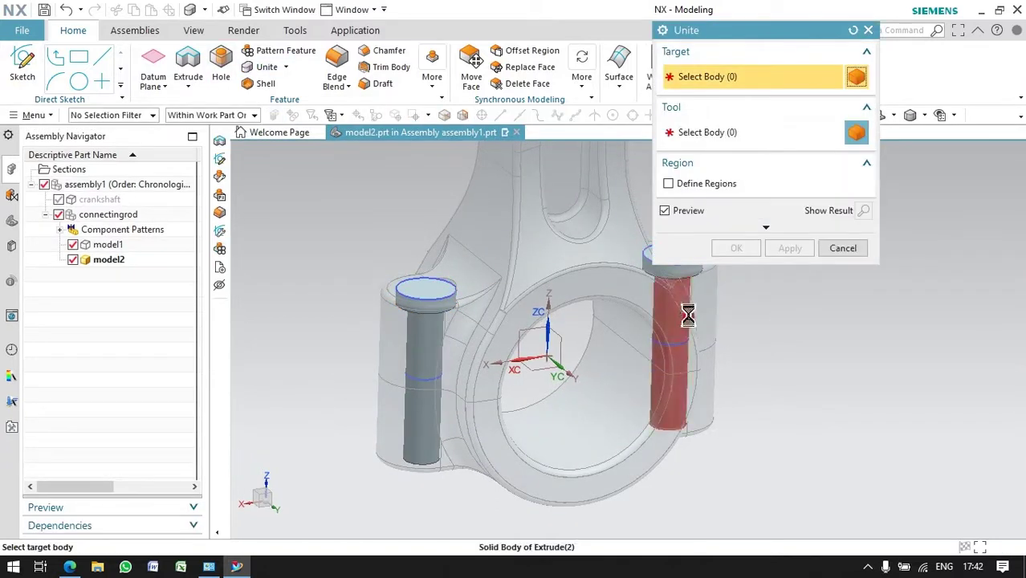
{"action": "left_click", "coordinate": [681, 305]}
{"action": "scroll", "coordinate": [662, 283], "scroll_direction": "down", "scroll_amount": 5}
{"action": "left_click", "coordinate": [662, 283]}
{"action": "left_click", "coordinate": [736, 249]}
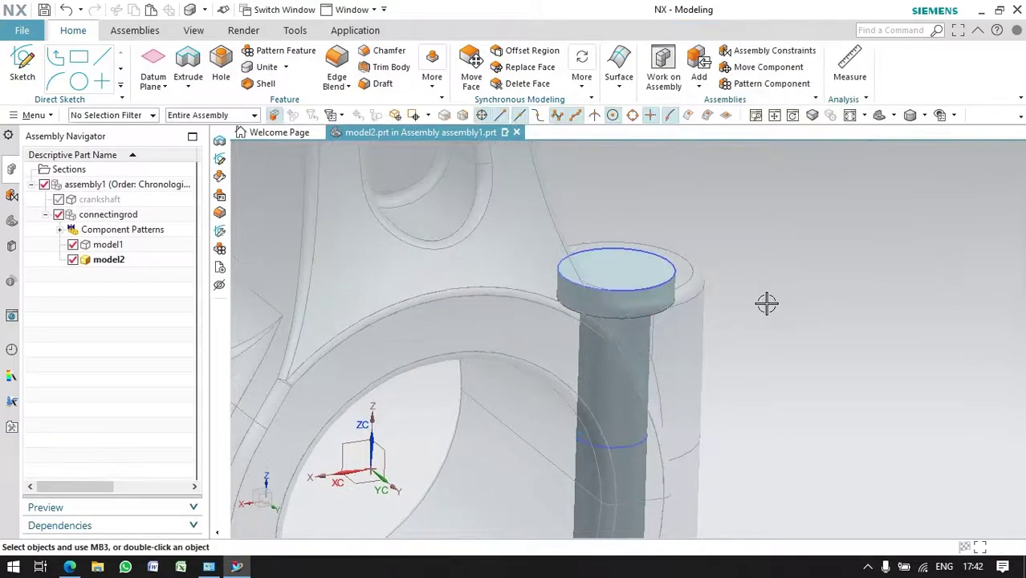
{"action": "scroll", "coordinate": [767, 303], "scroll_direction": "up", "scroll_amount": 5}
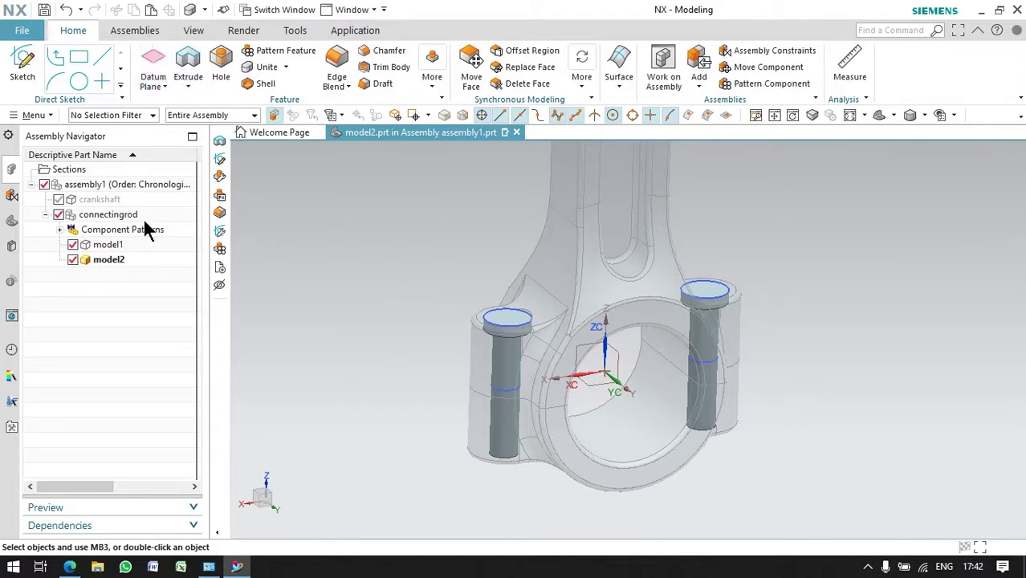
Create an empty model3.prt component under connectingrod and make it the work part
{"action": "double_click", "coordinate": [101, 214]}
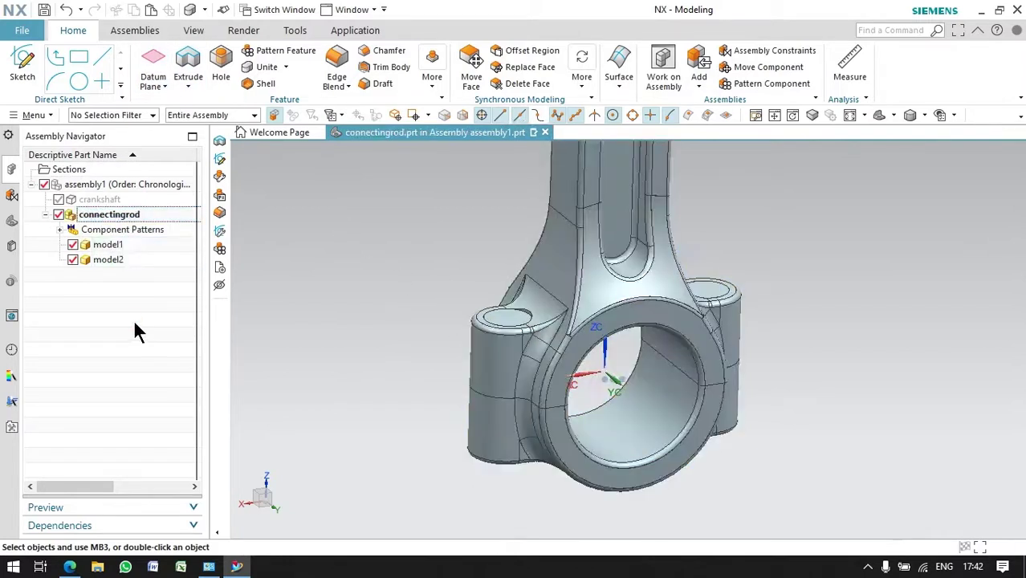
{"action": "right_click", "coordinate": [110, 216]}
{"action": "left_click", "coordinate": [160, 225]}
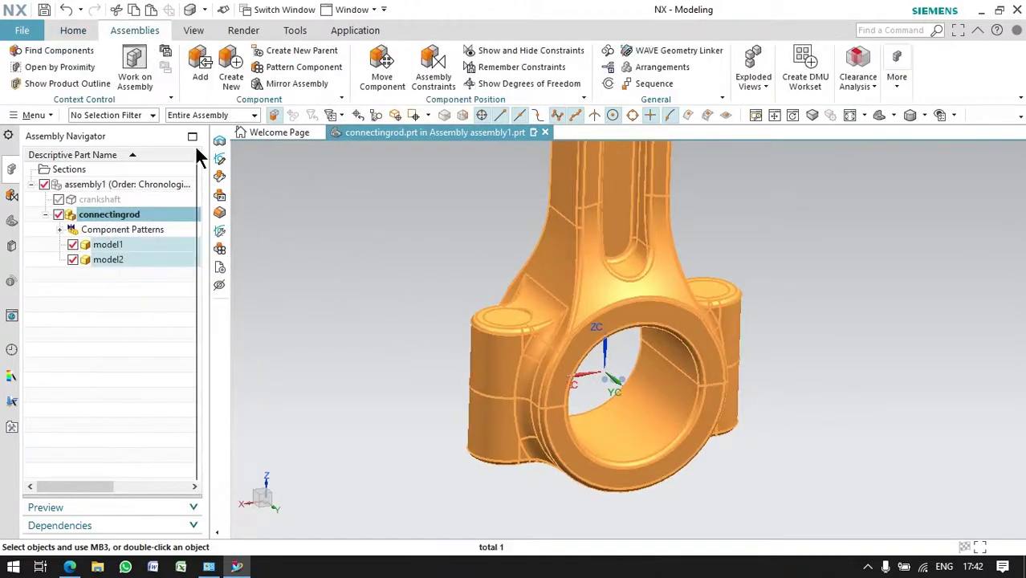
{"action": "key", "text": "Escape"}
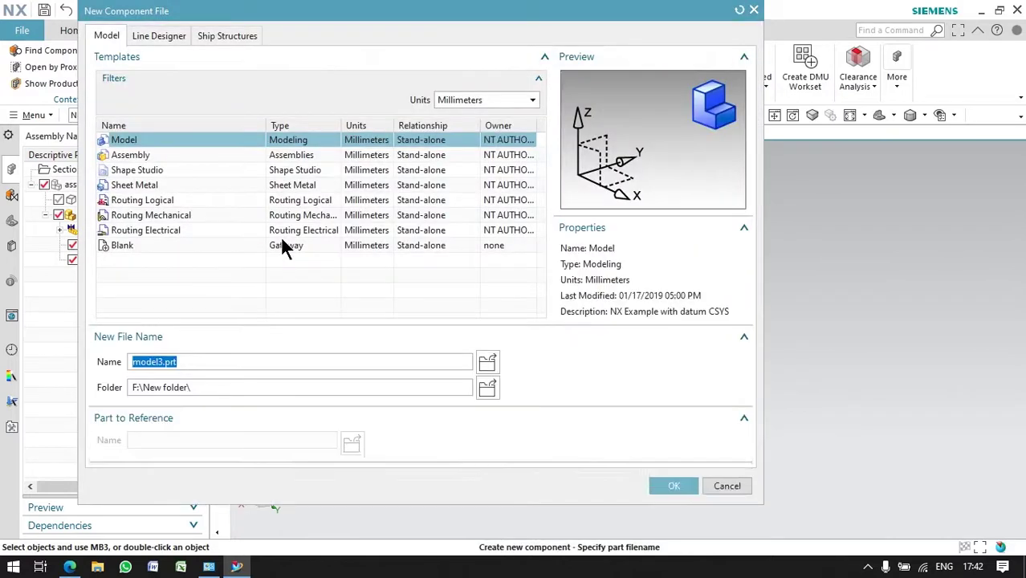
{"action": "left_click", "coordinate": [663, 485]}
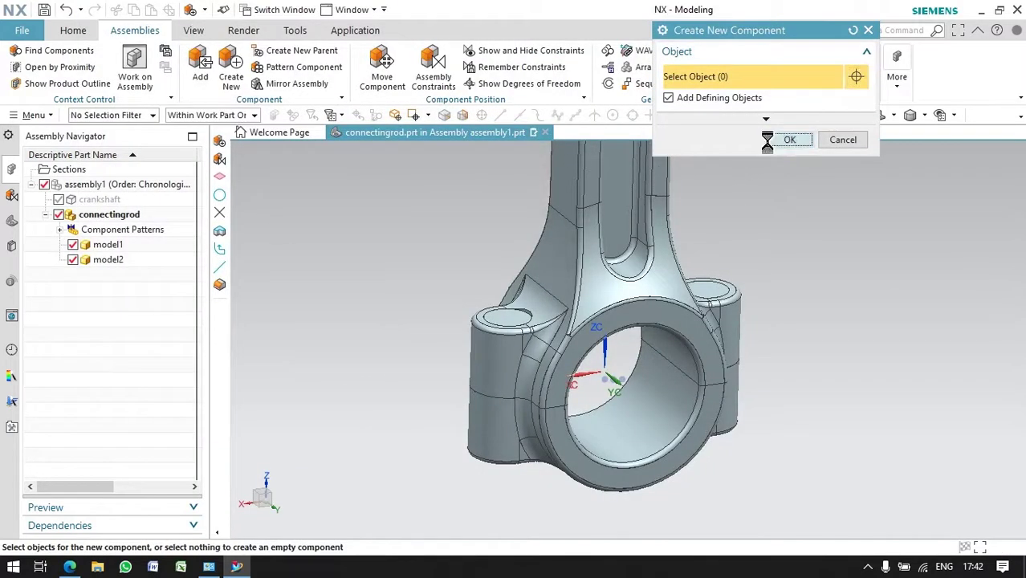
{"action": "left_click", "coordinate": [769, 140]}
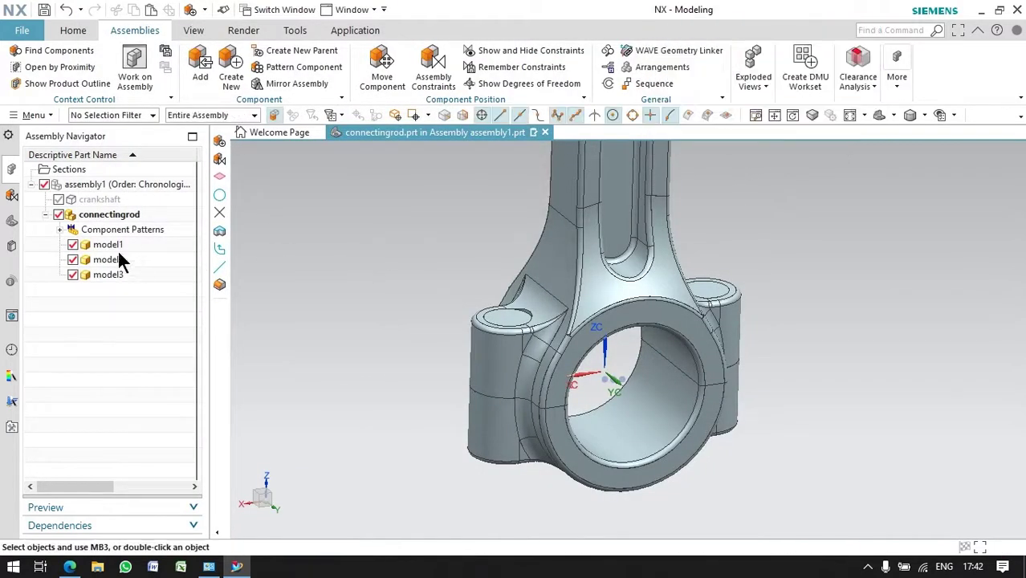
{"action": "double_click", "coordinate": [102, 273]}
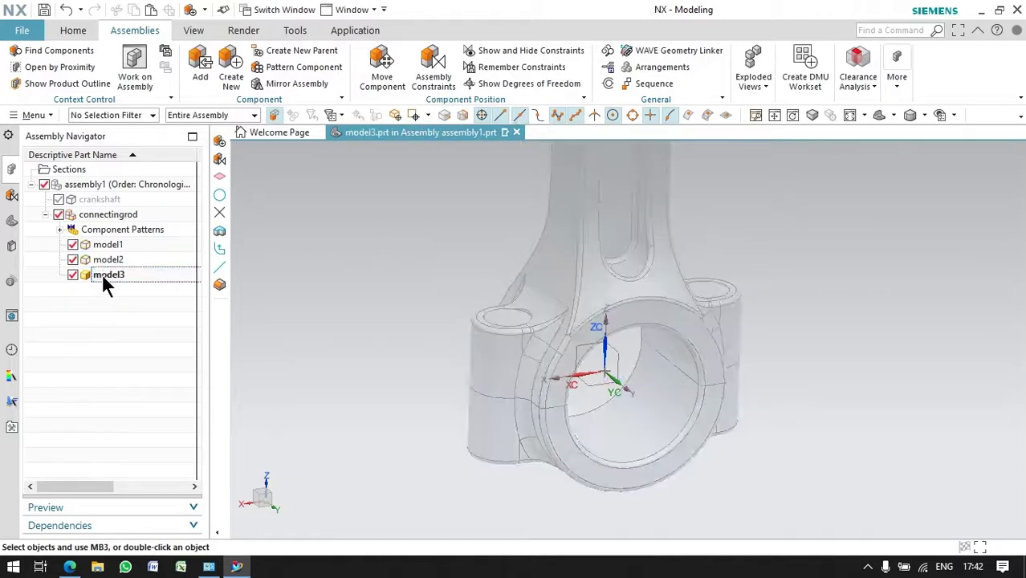
Start a sketch on the XY datum plane in model3 and pick the Circle tool
{"action": "left_click", "coordinate": [89, 33]}
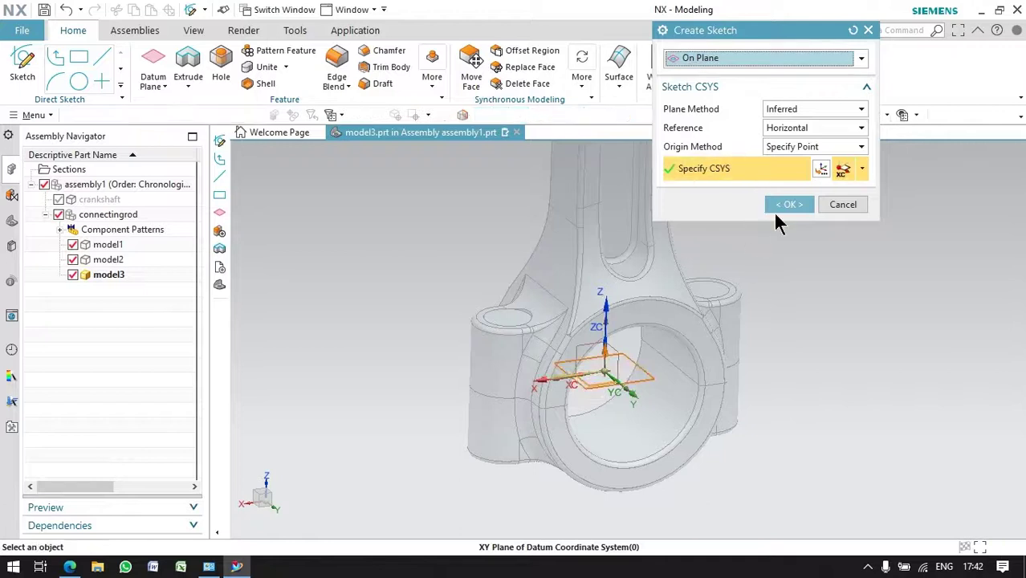
{"action": "left_click", "coordinate": [773, 209]}
{"action": "left_click", "coordinate": [181, 57]}
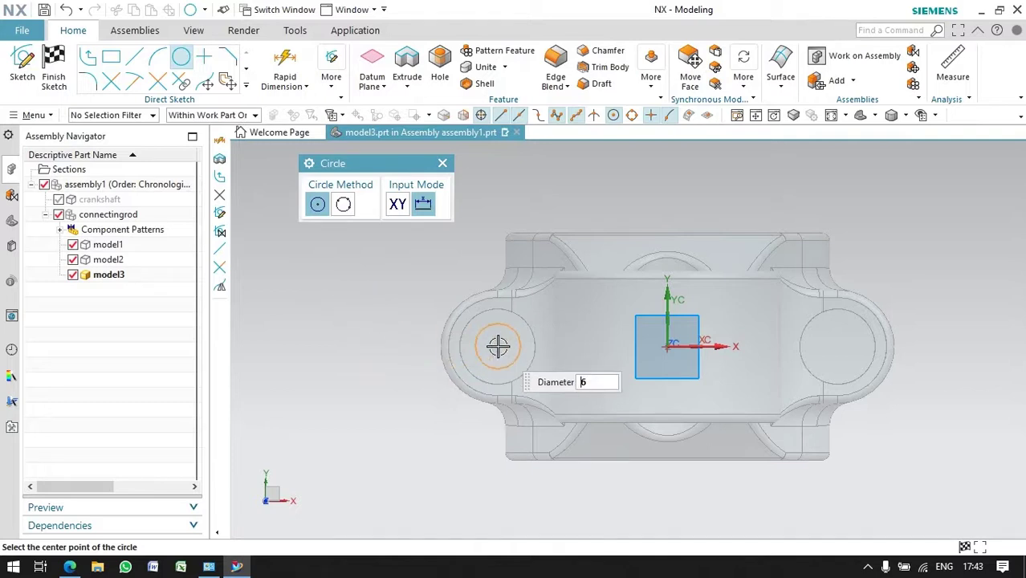
Draw concentric 6 mm and 10 mm circles at the left boss, 22.5 mm out, zero vertical offset
{"action": "left_click", "coordinate": [329, 388]}
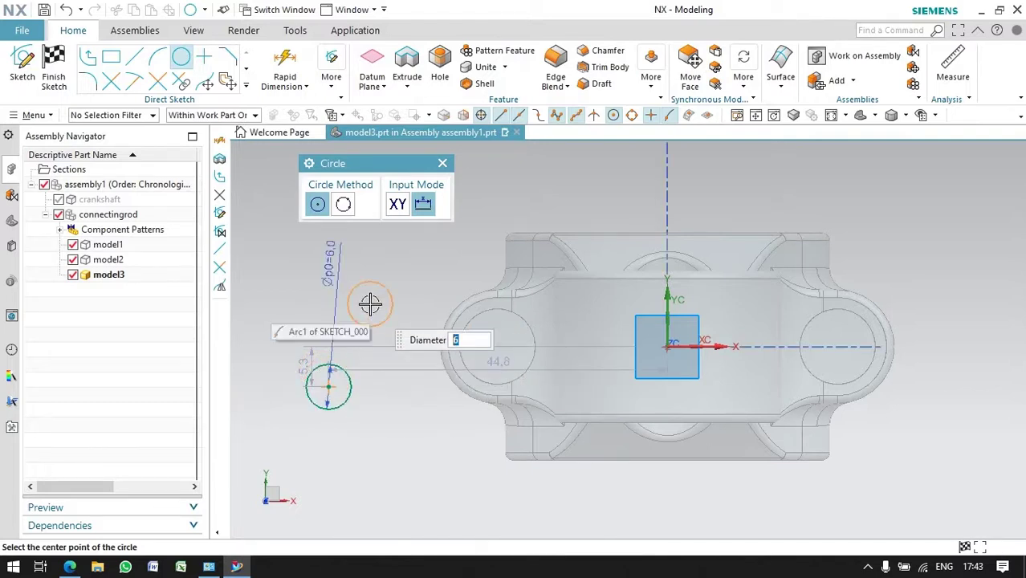
{"action": "type", "text": "10"}
{"action": "left_click", "coordinate": [328, 387]}
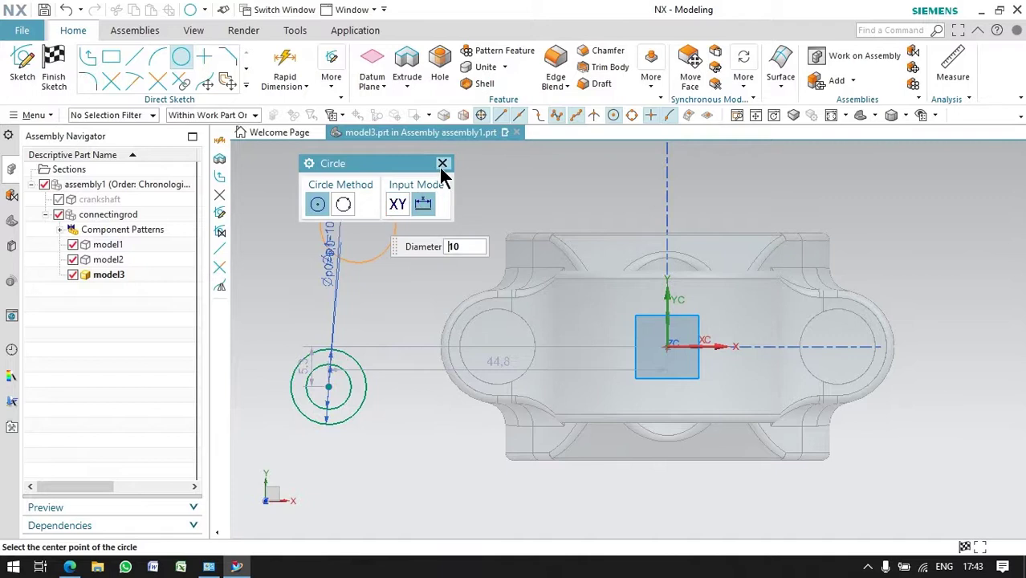
{"action": "left_click", "coordinate": [443, 163]}
{"action": "double_click", "coordinate": [502, 363]}
{"action": "type", "text": "22.5"}
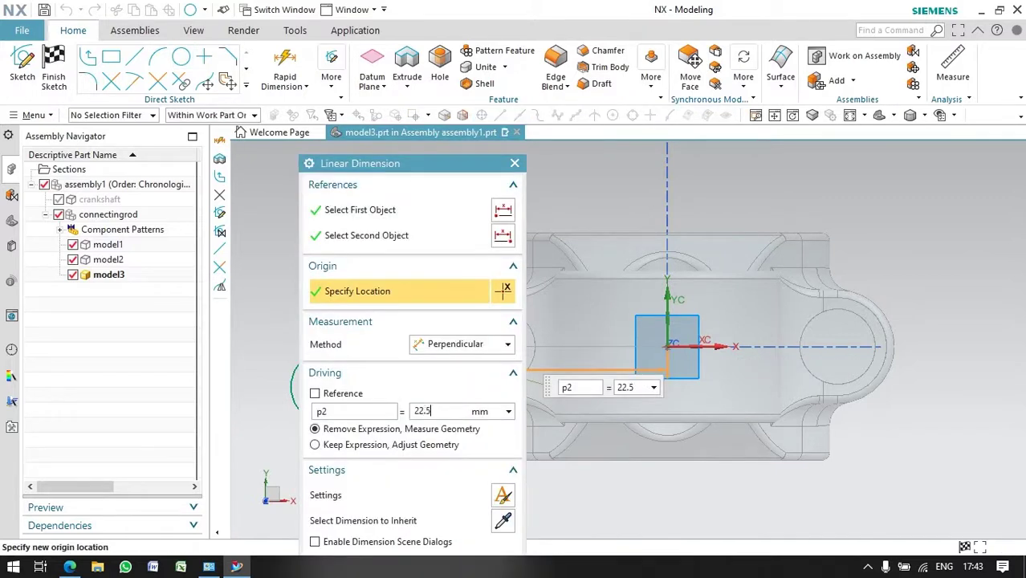
{"action": "left_click", "coordinate": [431, 446]}
{"action": "left_click", "coordinate": [515, 165]}
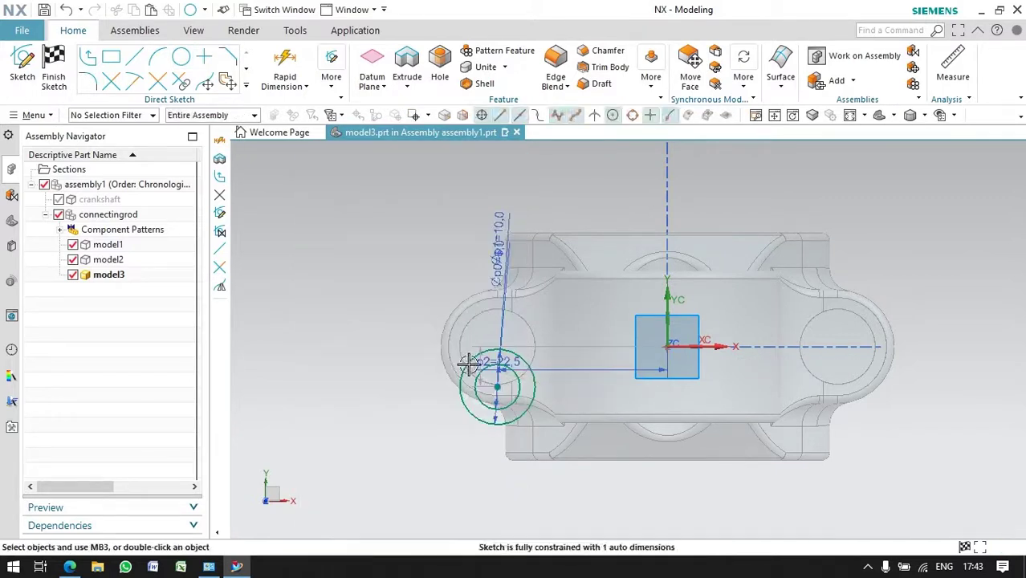
{"action": "scroll", "coordinate": [474, 365], "scroll_direction": "up", "scroll_amount": 3}
{"action": "scroll", "coordinate": [472, 366], "scroll_direction": "up", "scroll_amount": 4}
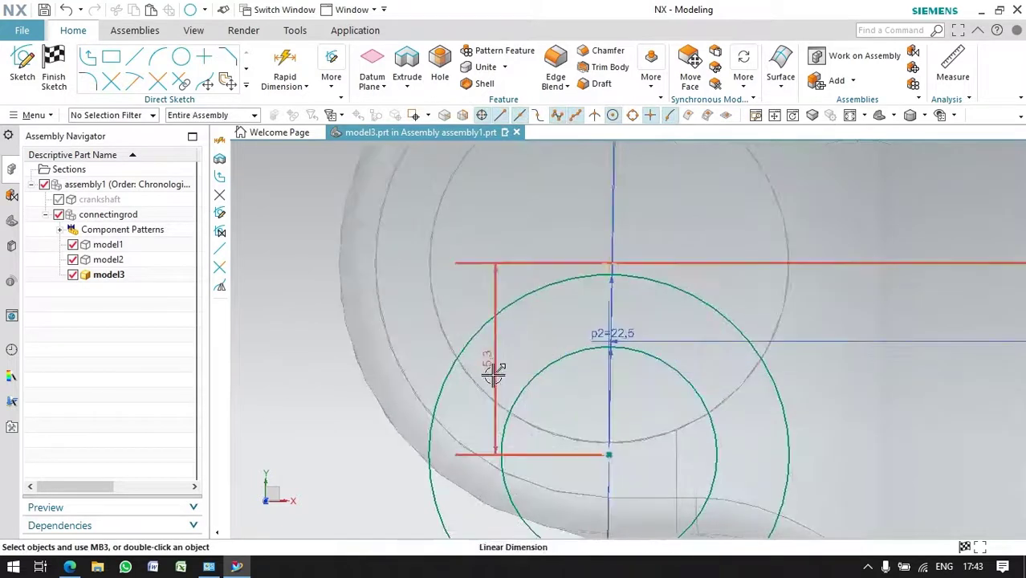
{"action": "double_click", "coordinate": [319, 379]}
{"action": "type", "text": "0"}
{"action": "key", "text": "Return"}
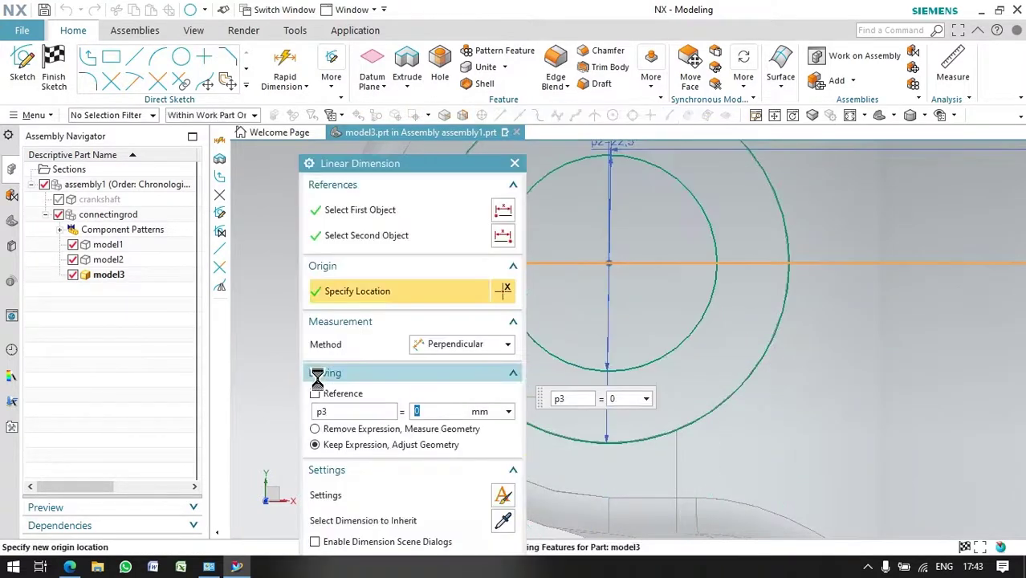
{"action": "left_click", "coordinate": [515, 163]}
{"action": "scroll", "coordinate": [385, 275], "scroll_direction": "down", "scroll_amount": 4}
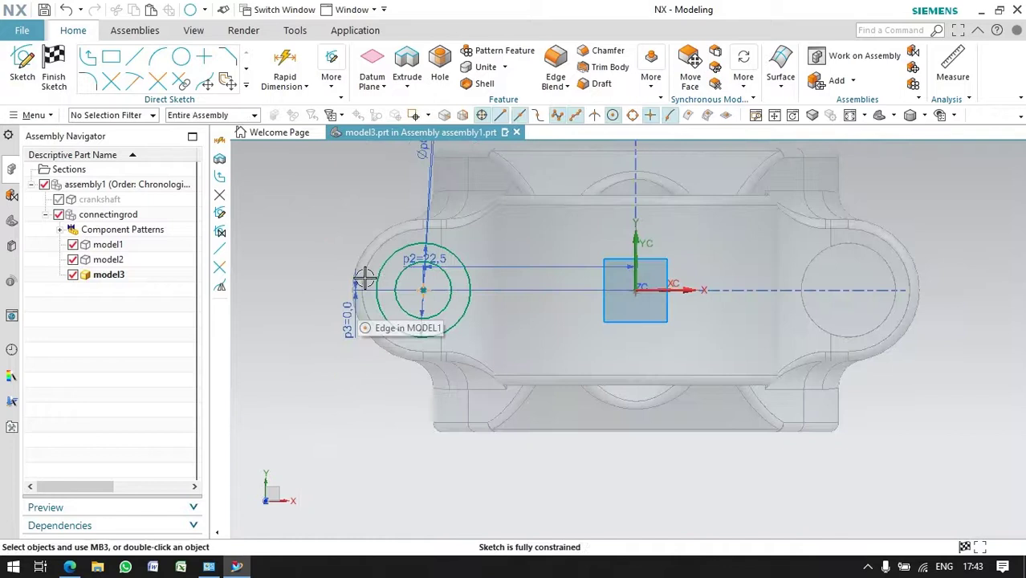
Mirror the circle pair about the vertical axis onto the right boss and finish the sketch
{"action": "left_click", "coordinate": [330, 80]}
{"action": "left_click", "coordinate": [246, 86]}
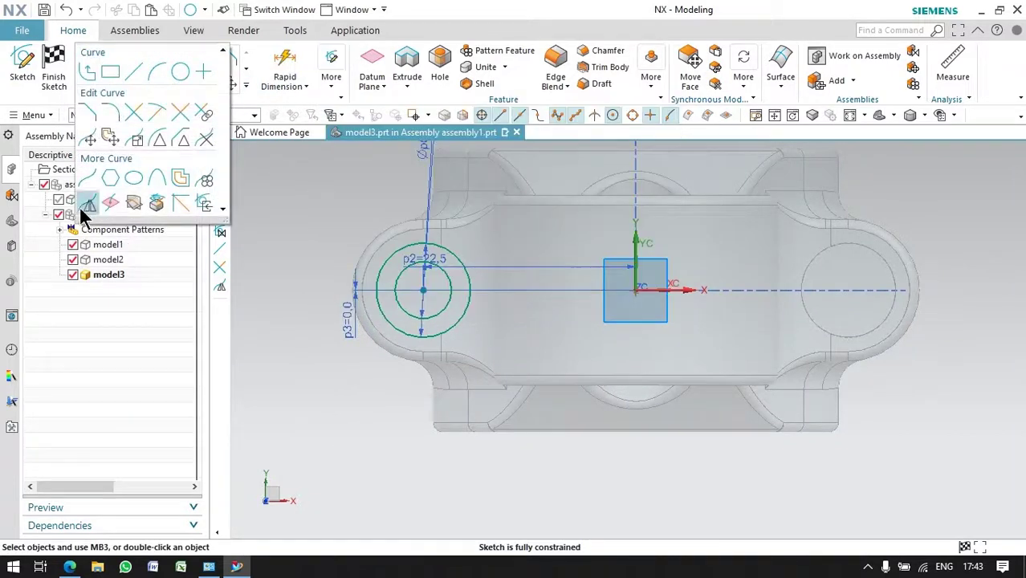
{"action": "left_click", "coordinate": [90, 201]}
{"action": "left_click_drag", "start_coordinate": [318, 163], "coordinate": [106, 167]}
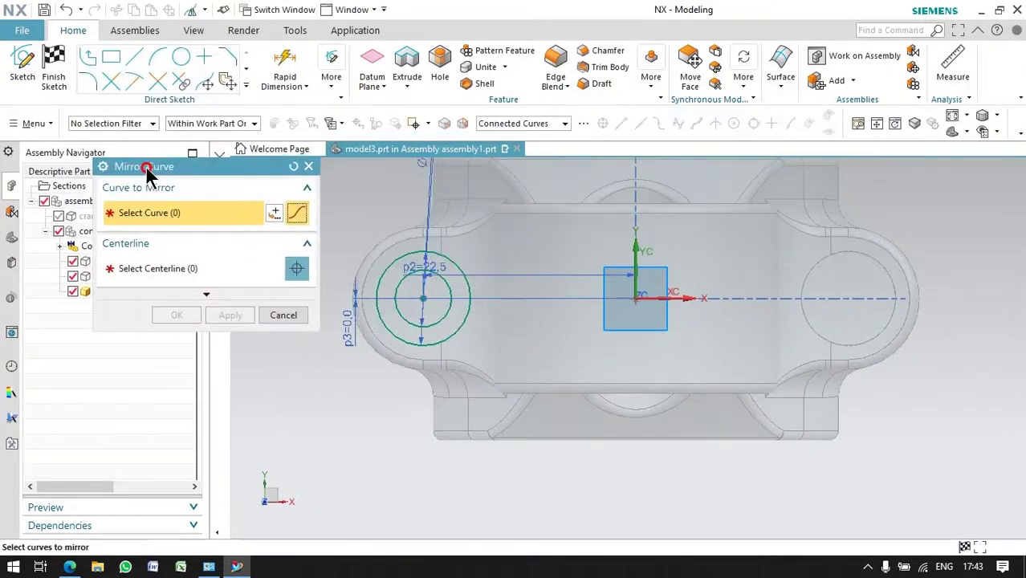
{"action": "left_click", "coordinate": [144, 268]}
{"action": "left_click", "coordinate": [634, 251]}
{"action": "left_click", "coordinate": [393, 305]}
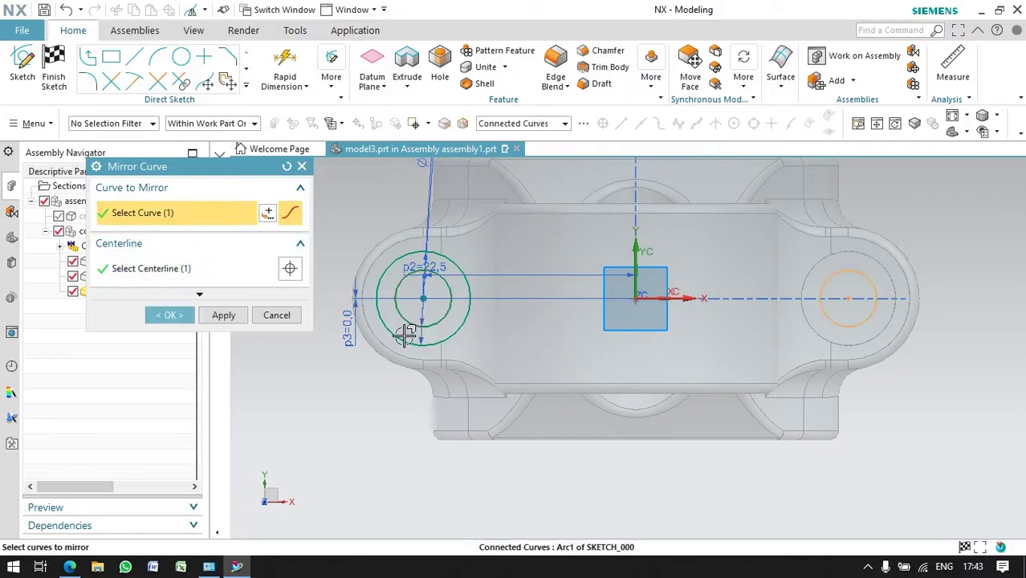
{"action": "left_click", "coordinate": [189, 315]}
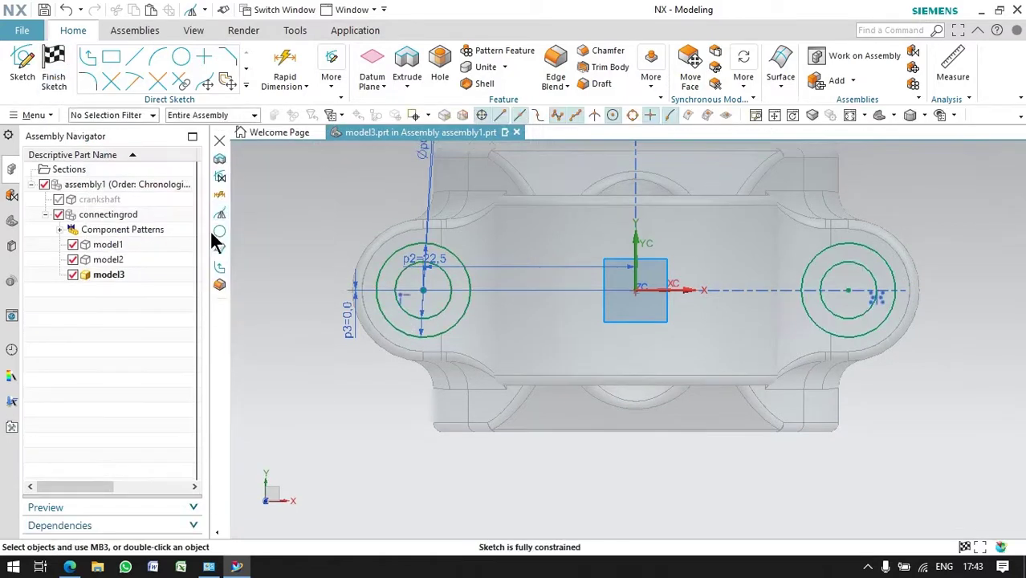
{"action": "key", "text": "ctrl+q"}
{"action": "key", "text": "x"}
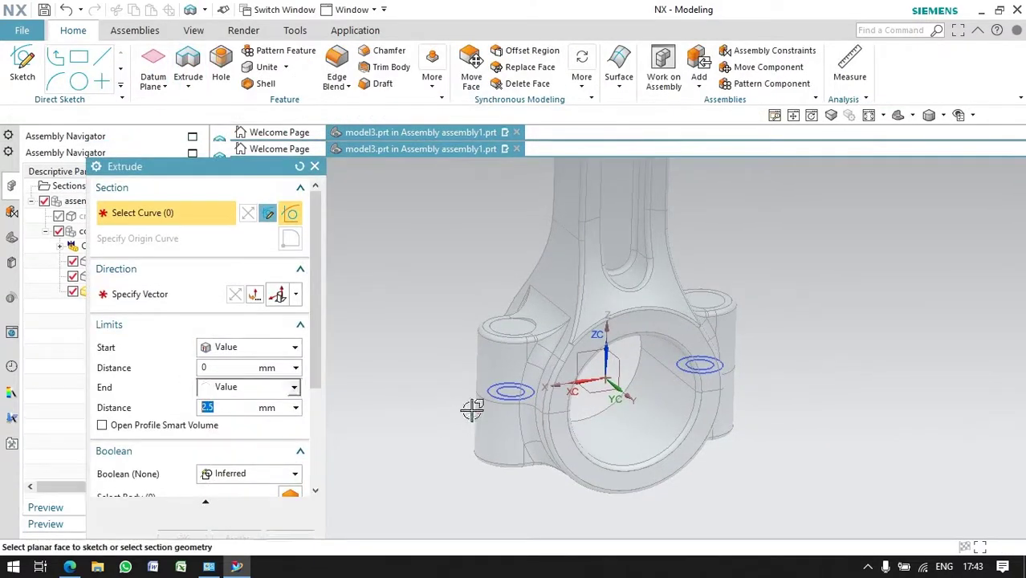
Extrude the four circles downward from 12.5 mm to 15 mm into washers under both bosses
{"action": "left_click", "coordinate": [572, 382]}
{"action": "left_click", "coordinate": [216, 368]}
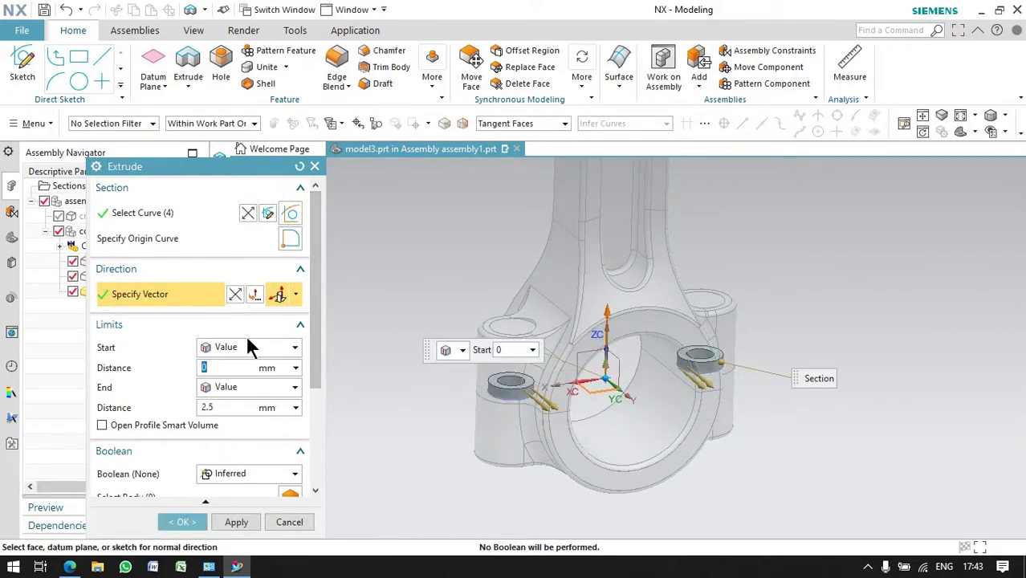
{"action": "left_click", "coordinate": [236, 294]}
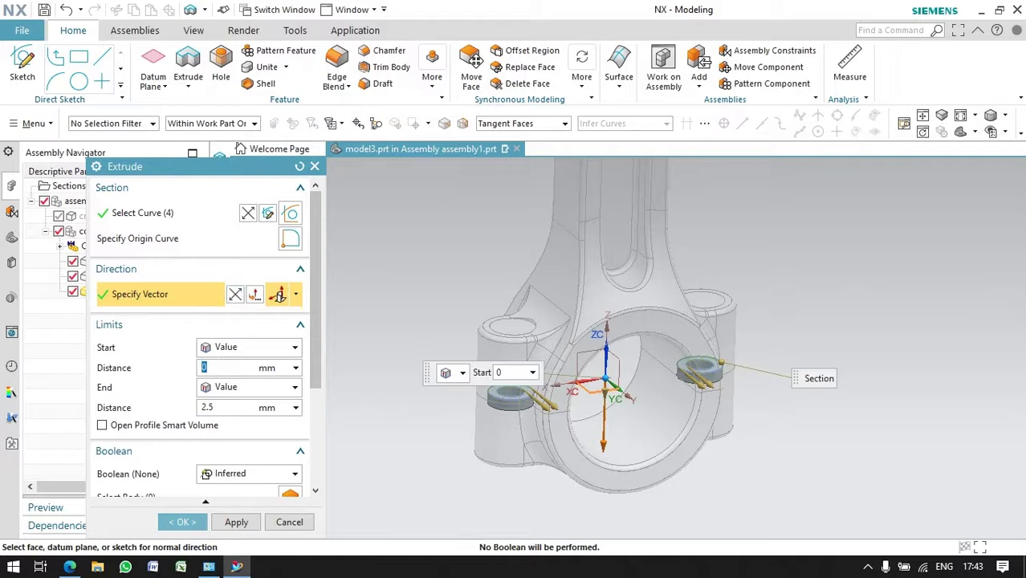
{"action": "type", "text": "12.5"}
{"action": "left_click", "coordinate": [232, 408]}
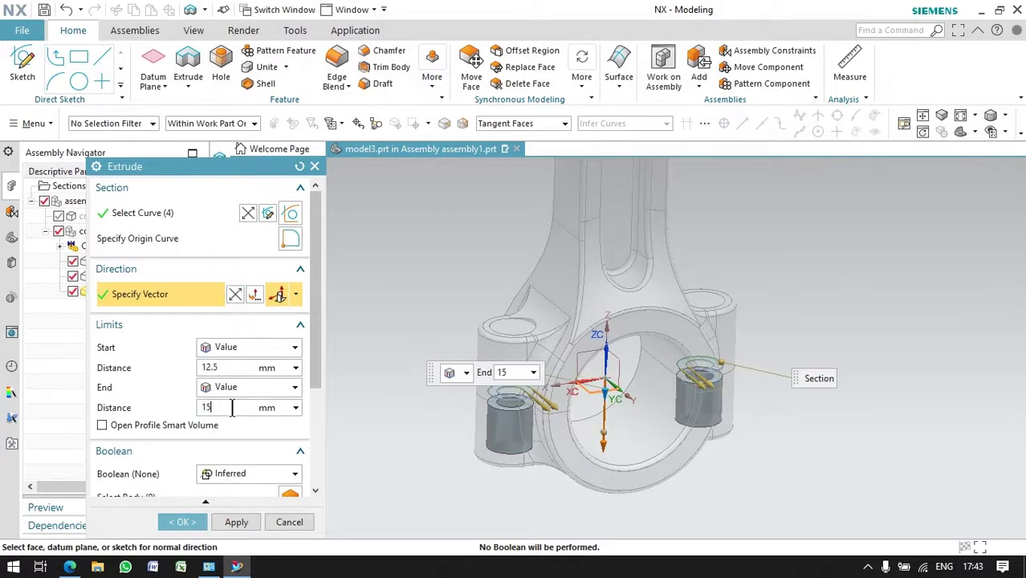
{"action": "left_click", "coordinate": [358, 425]}
{"action": "left_click", "coordinate": [619, 385]}
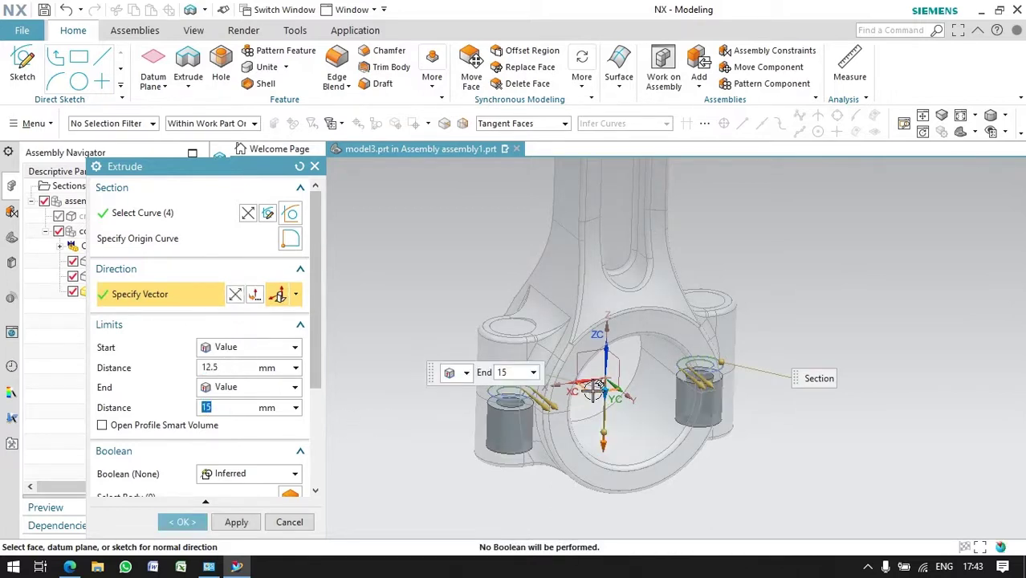
{"action": "left_click", "coordinate": [250, 369]}
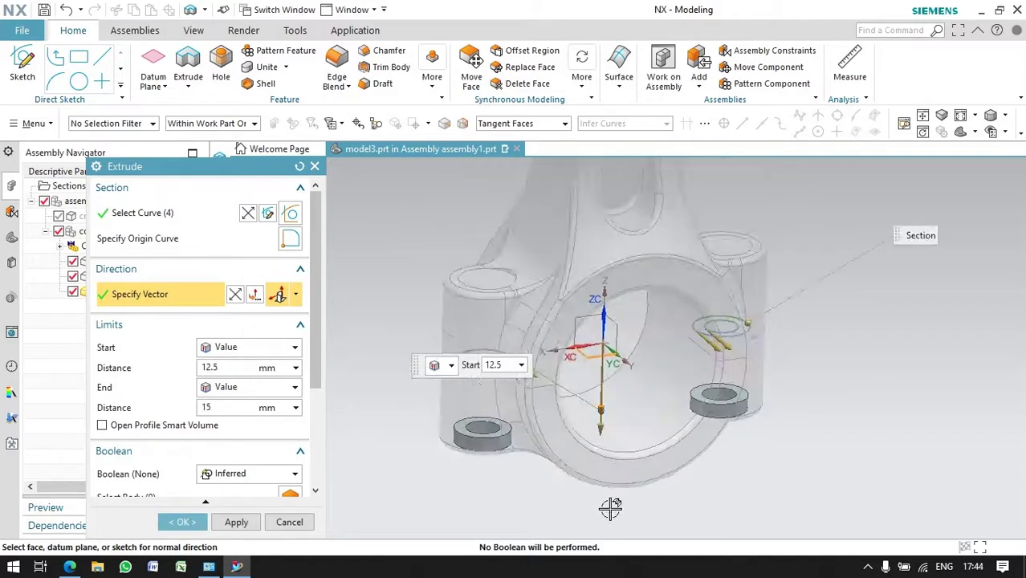
{"action": "middle_click_drag", "start_coordinate": [615, 511], "coordinate": [582, 470]}
{"action": "left_click", "coordinate": [226, 408]}
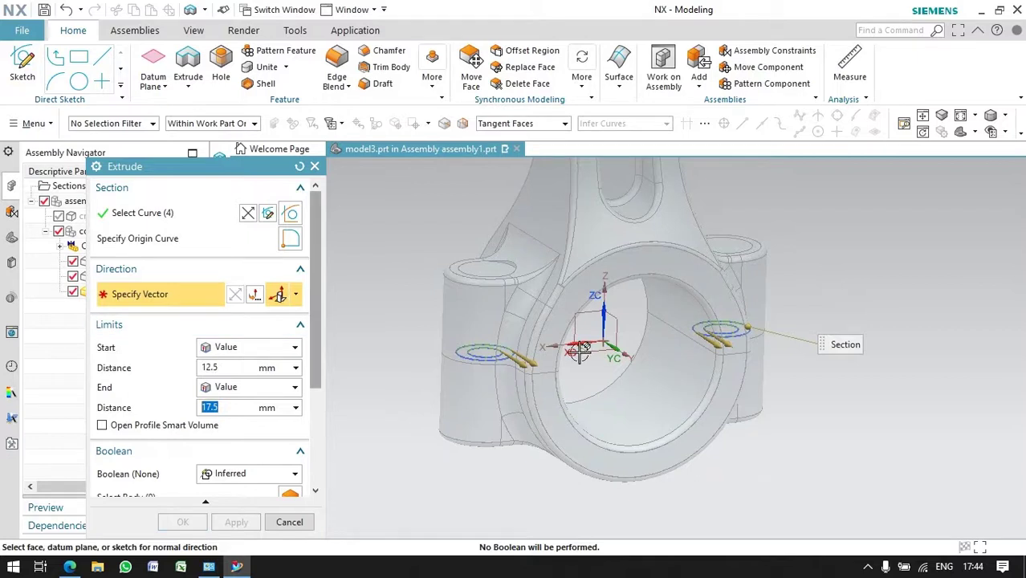
{"action": "middle_click_drag", "start_coordinate": [531, 470], "coordinate": [538, 451]}
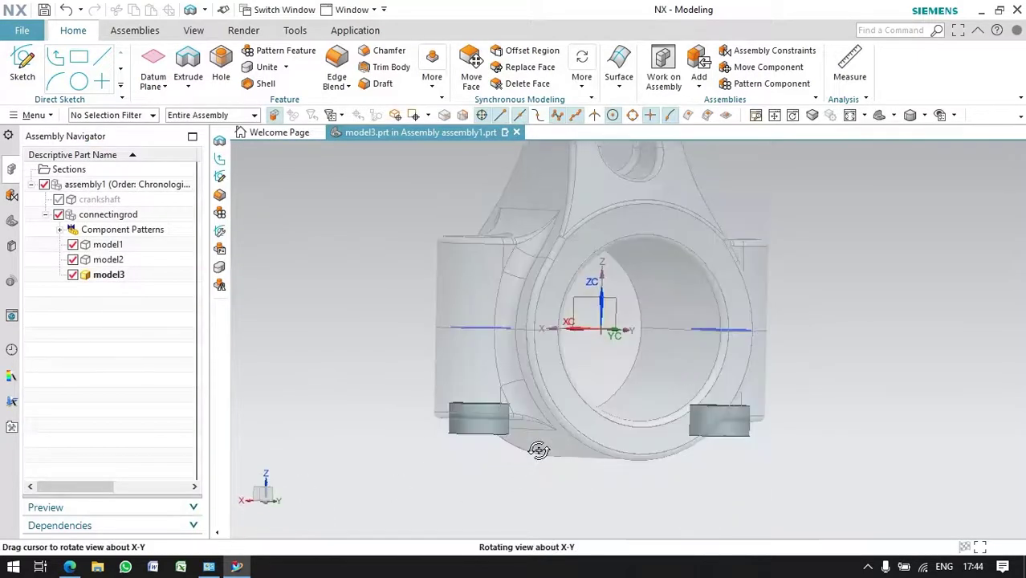
Make model2 the work part from the Assembly Navigator
{"action": "double_click", "coordinate": [97, 215]}
{"action": "middle_click_drag", "start_coordinate": [310, 277], "coordinate": [344, 316]}
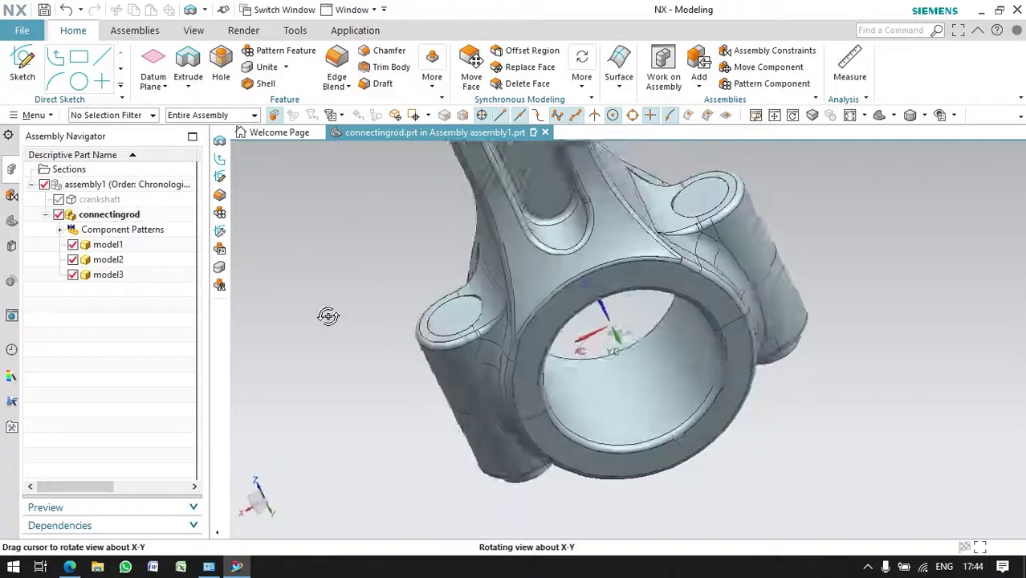
{"action": "scroll", "coordinate": [336, 237], "scroll_direction": "down", "scroll_amount": 5}
{"action": "scroll", "coordinate": [337, 237], "scroll_direction": "up", "scroll_amount": 4}
{"action": "scroll", "coordinate": [307, 180], "scroll_direction": "down", "scroll_amount": 1}
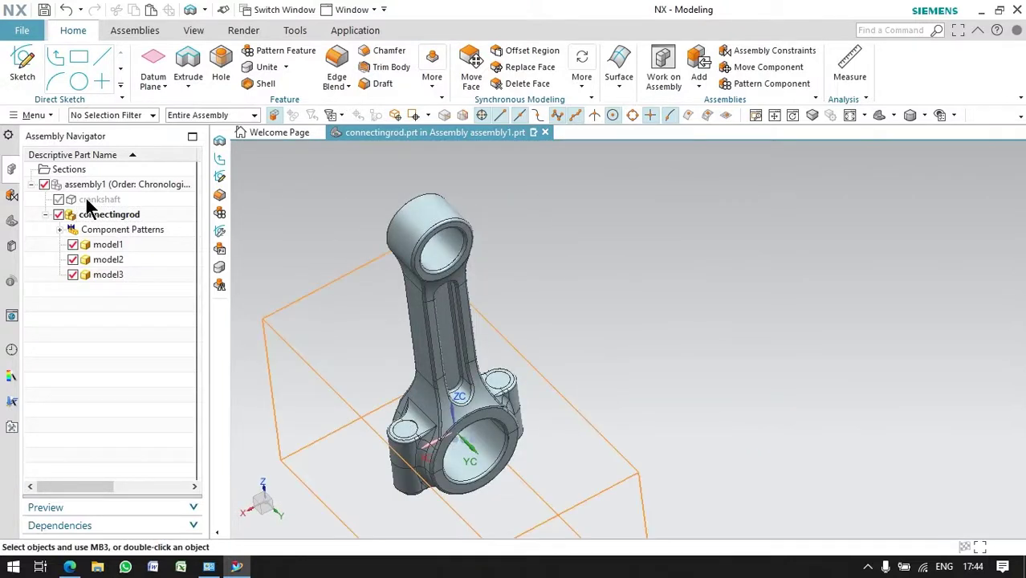
{"action": "scroll", "coordinate": [765, 389], "scroll_direction": "up", "scroll_amount": 2}
{"action": "scroll", "coordinate": [459, 454], "scroll_direction": "up", "scroll_amount": 3}
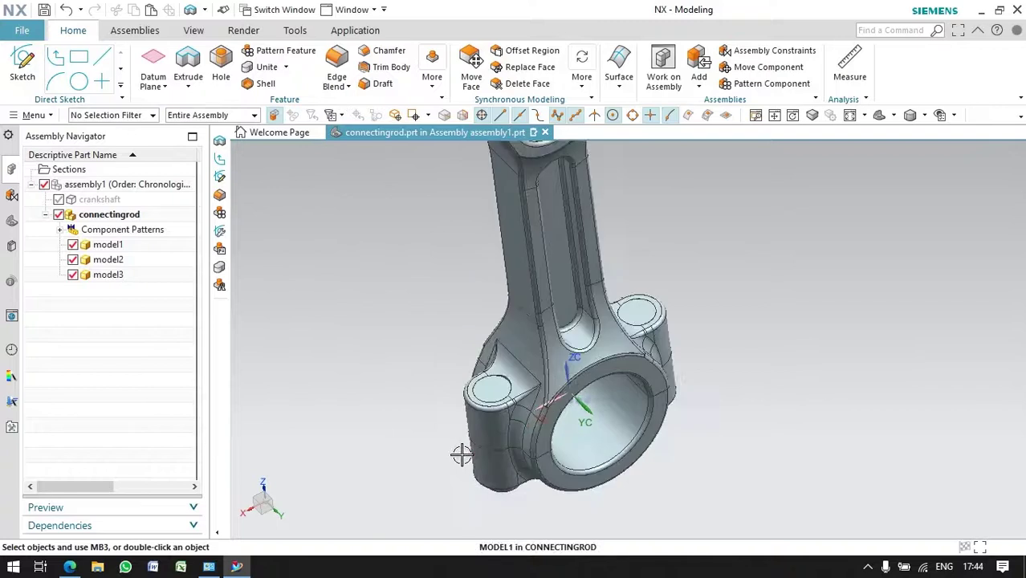
{"action": "double_click", "coordinate": [105, 260]}
Pick the bolt-head rim edges for an Edge Blend, dropping a wrongly picked edge
{"action": "left_click", "coordinate": [337, 69]}
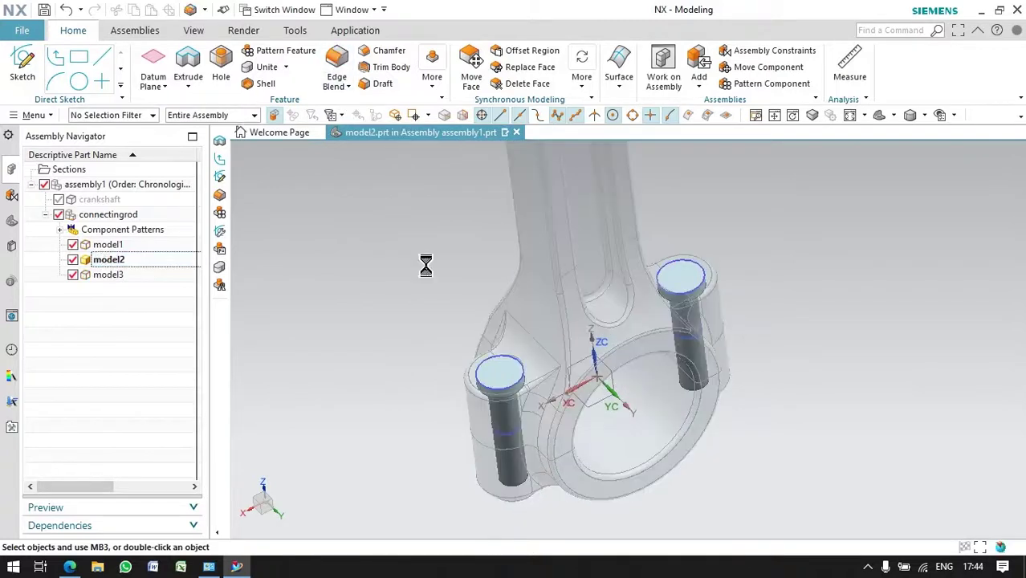
{"action": "scroll", "coordinate": [492, 351], "scroll_direction": "up", "scroll_amount": 3}
{"action": "left_click", "coordinate": [491, 351]}
{"action": "scroll", "coordinate": [408, 397], "scroll_direction": "down", "scroll_amount": 1}
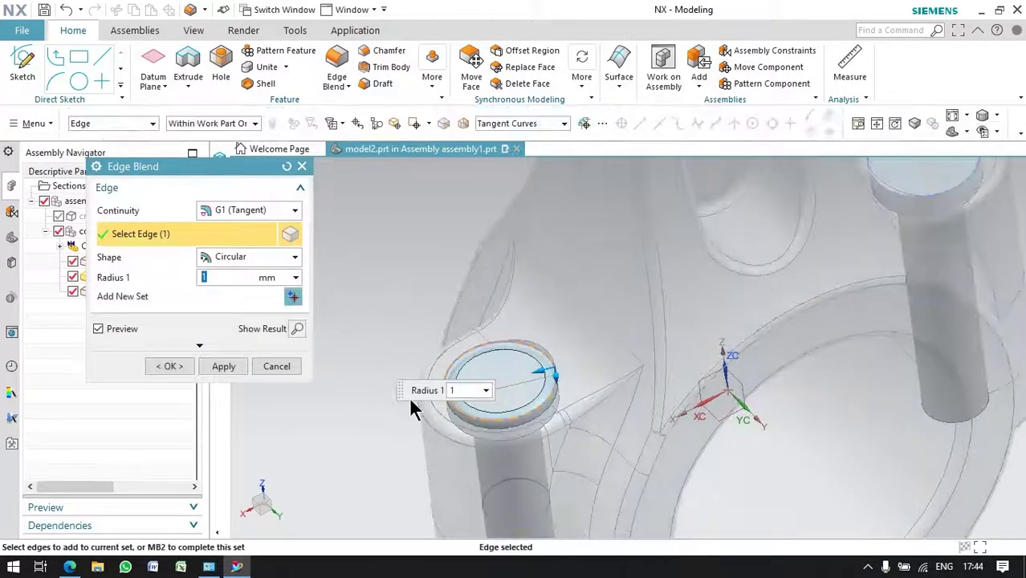
{"action": "scroll", "coordinate": [409, 397], "scroll_direction": "down", "scroll_amount": 2}
{"action": "left_click", "coordinate": [664, 259]}
{"action": "middle_click_drag", "start_coordinate": [662, 335], "coordinate": [678, 333]}
{"action": "scroll", "coordinate": [688, 327], "scroll_direction": "up", "scroll_amount": 3}
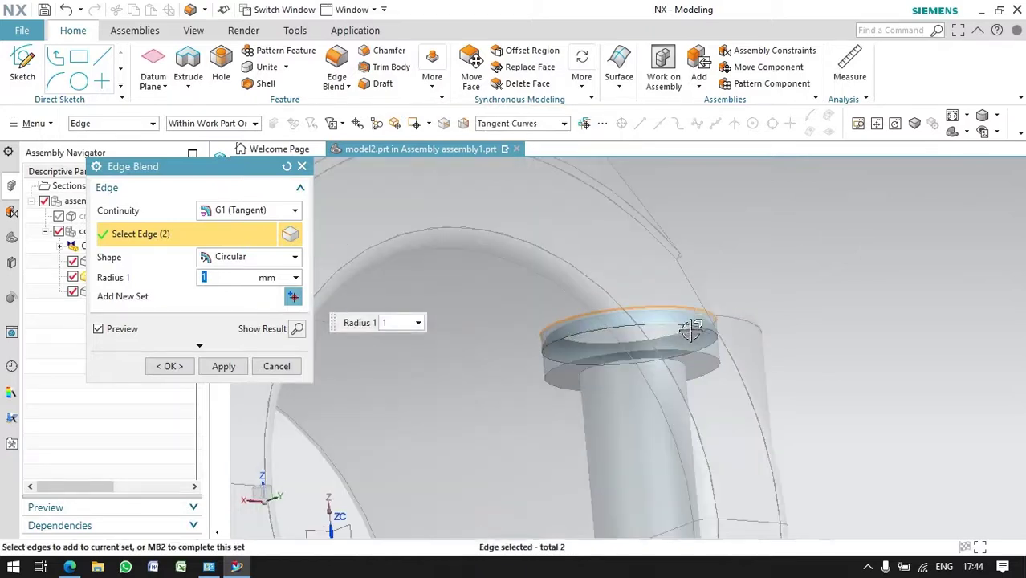
{"action": "left_click", "coordinate": [680, 383]}
{"action": "left_click", "coordinate": [711, 391]}
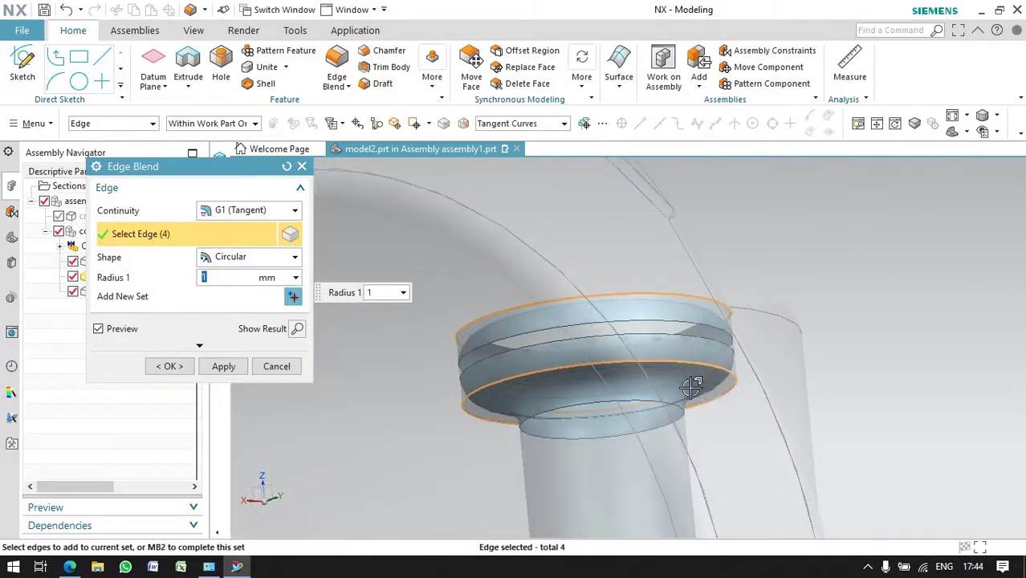
{"action": "left_click", "coordinate": [683, 393], "text": "shift"}
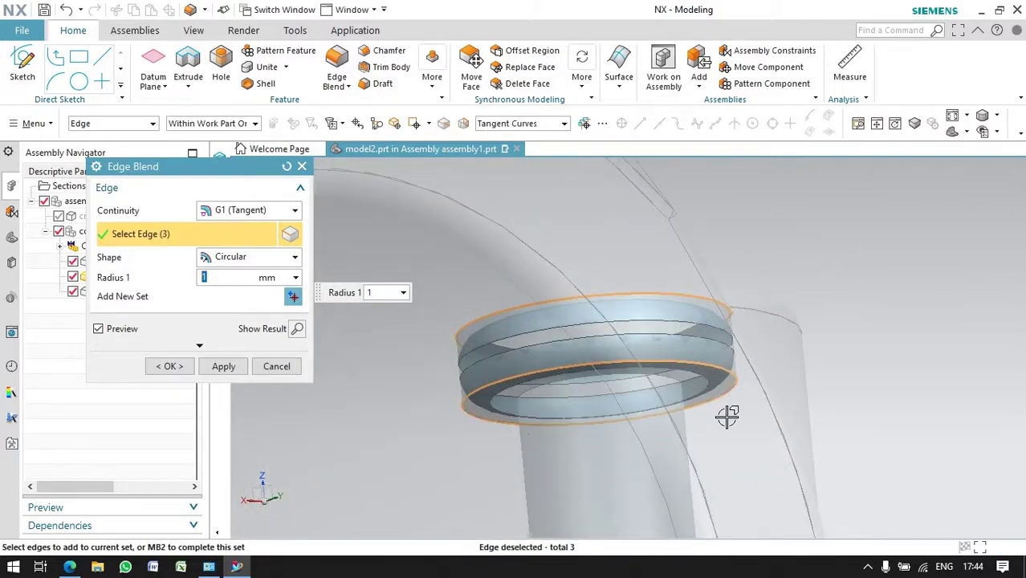
Apply a 0.5 mm blend to the top edges of both bolt heads
{"action": "scroll", "coordinate": [367, 390], "scroll_direction": "down", "scroll_amount": 3}
{"action": "scroll", "coordinate": [316, 352], "scroll_direction": "down", "scroll_amount": 2}
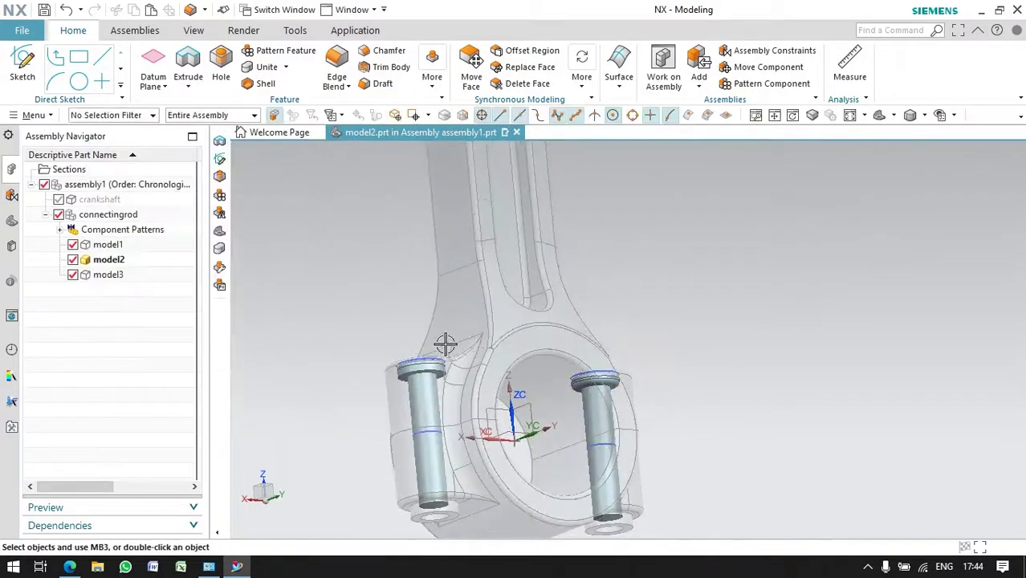
{"action": "middle_click_drag", "start_coordinate": [442, 344], "coordinate": [461, 360]}
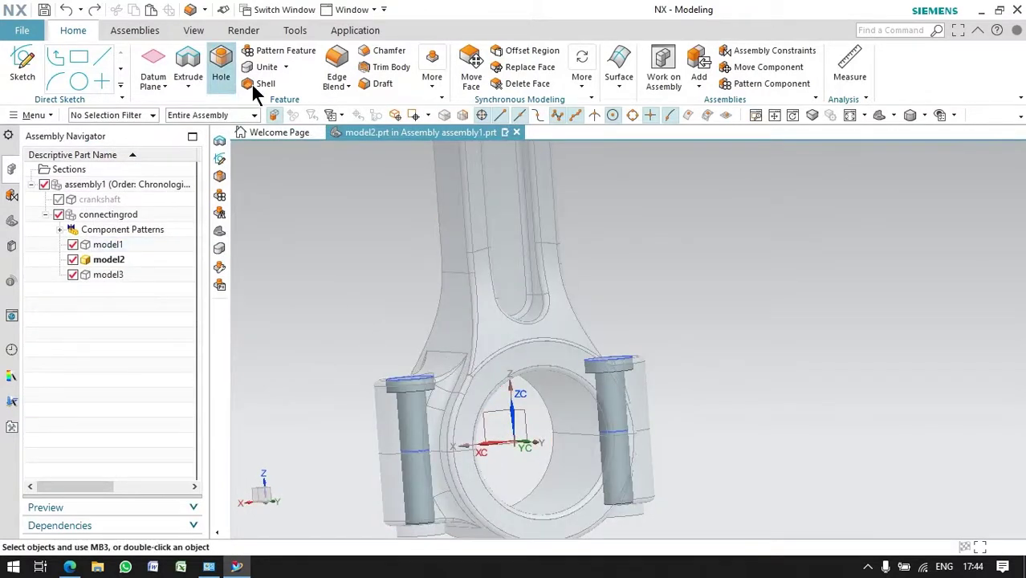
{"action": "middle_click_drag", "start_coordinate": [388, 328], "coordinate": [424, 343]}
{"action": "scroll", "coordinate": [429, 399], "scroll_direction": "up", "scroll_amount": 2}
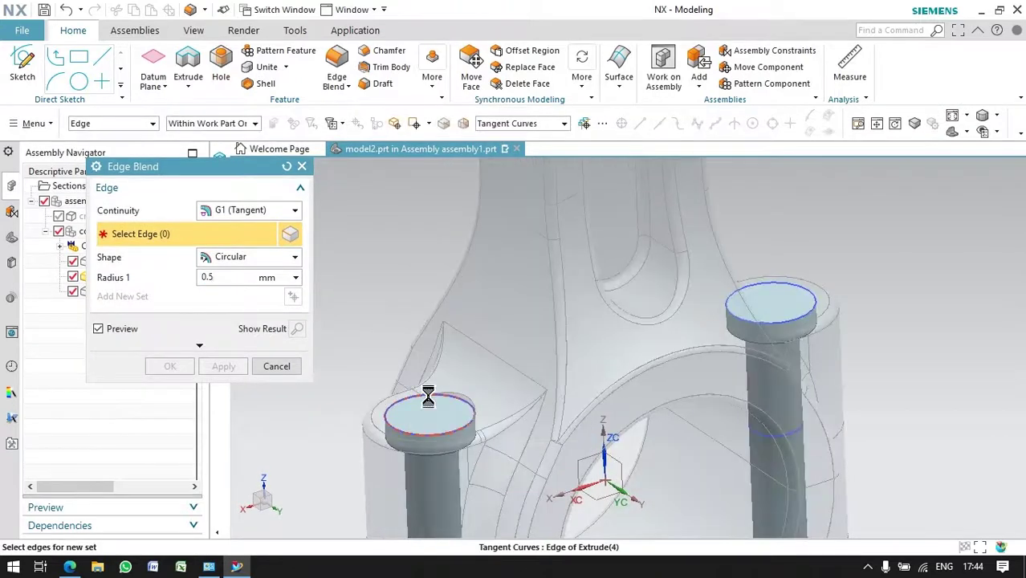
{"action": "left_click", "coordinate": [428, 399]}
{"action": "left_click", "coordinate": [181, 366]}
{"action": "scroll", "coordinate": [316, 384], "scroll_direction": "down", "scroll_amount": 1}
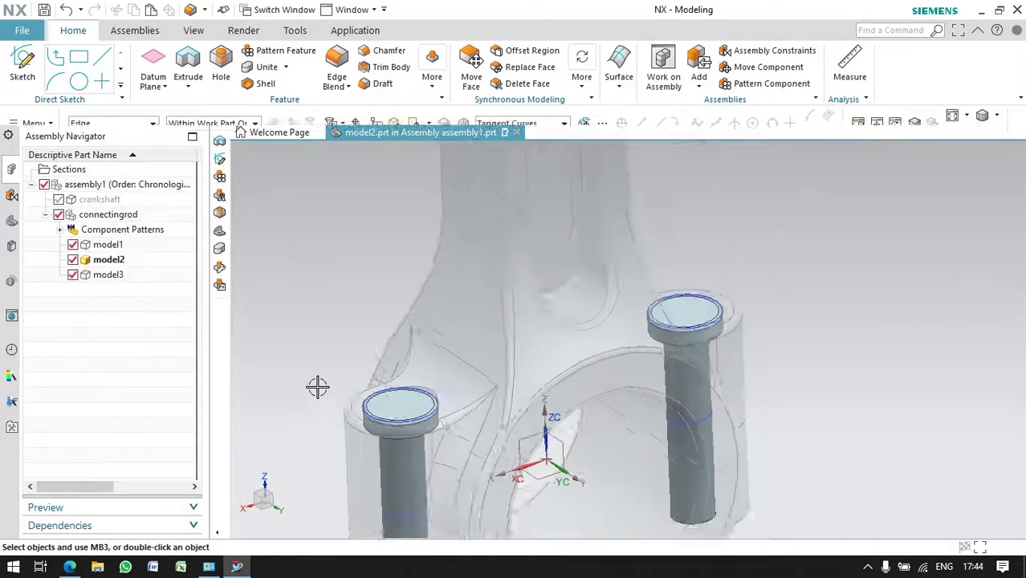
{"action": "scroll", "coordinate": [297, 410], "scroll_direction": "down", "scroll_amount": 3}
Make connectingrod the work part again and tilt the view of the whole rod
{"action": "double_click", "coordinate": [104, 221]}
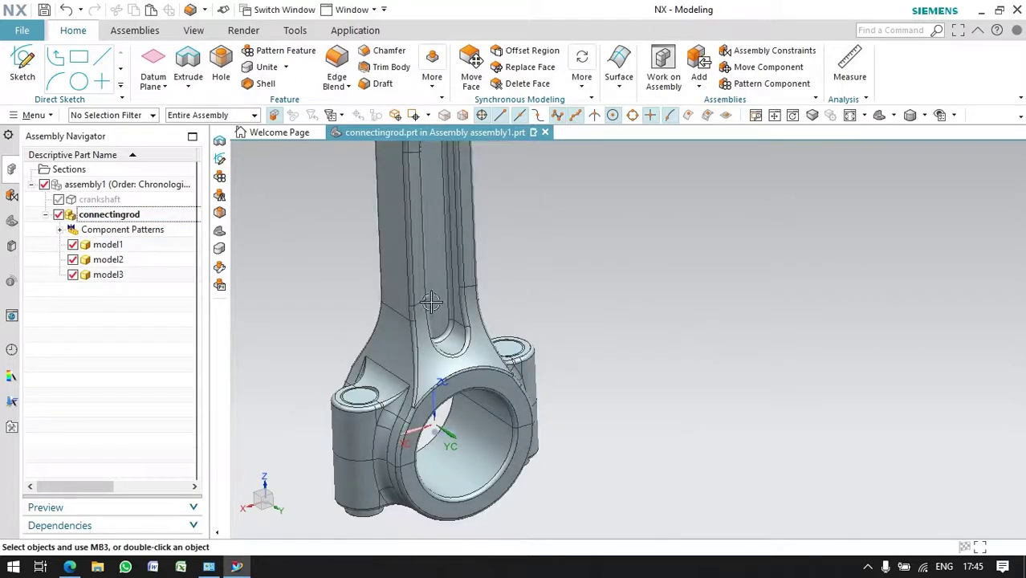
{"action": "scroll", "coordinate": [332, 264], "scroll_direction": "down", "scroll_amount": 2}
{"action": "scroll", "coordinate": [372, 297], "scroll_direction": "down", "scroll_amount": 1}
{"action": "mouse_move", "coordinate": [366, 233]}
{"action": "middle_mouse_down"}
{"action": "mouse_move", "coordinate": [330, 233]}
{"action": "mouse_move", "coordinate": [381, 268]}
{"action": "middle_mouse_up"}
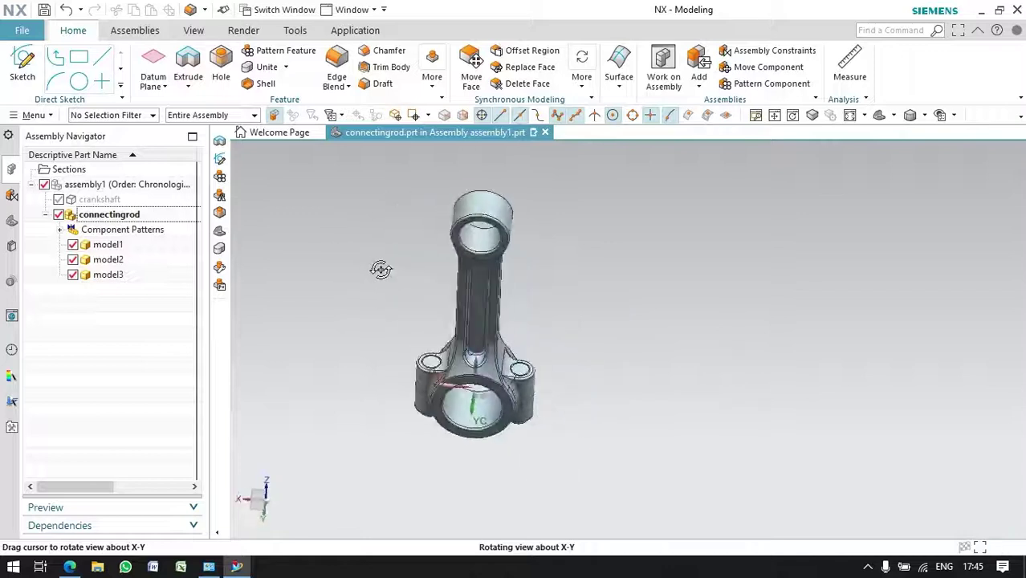